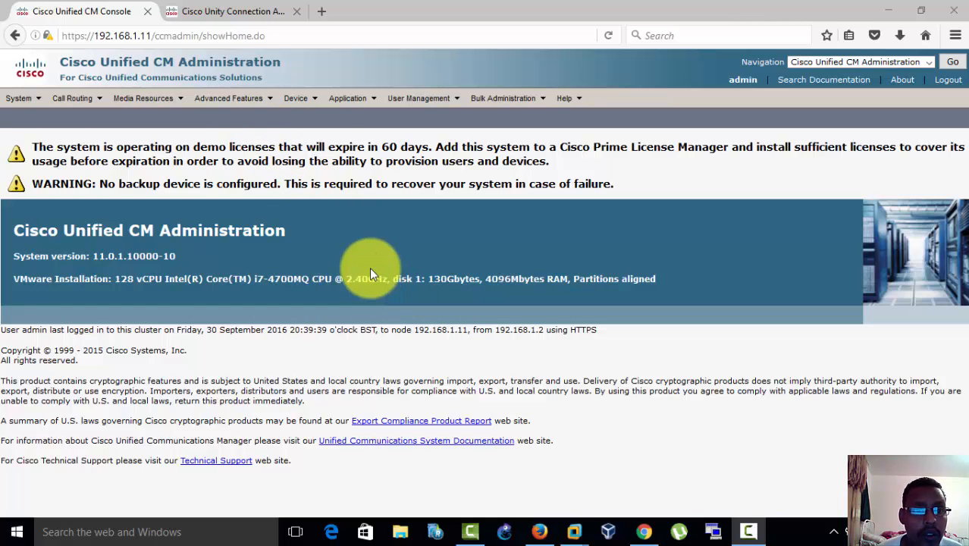
Step: Start the Cisco Voice Mail Port Wizard and accept CiscoUM1 as the name of the new voice mail server
mouse_move(231, 99)
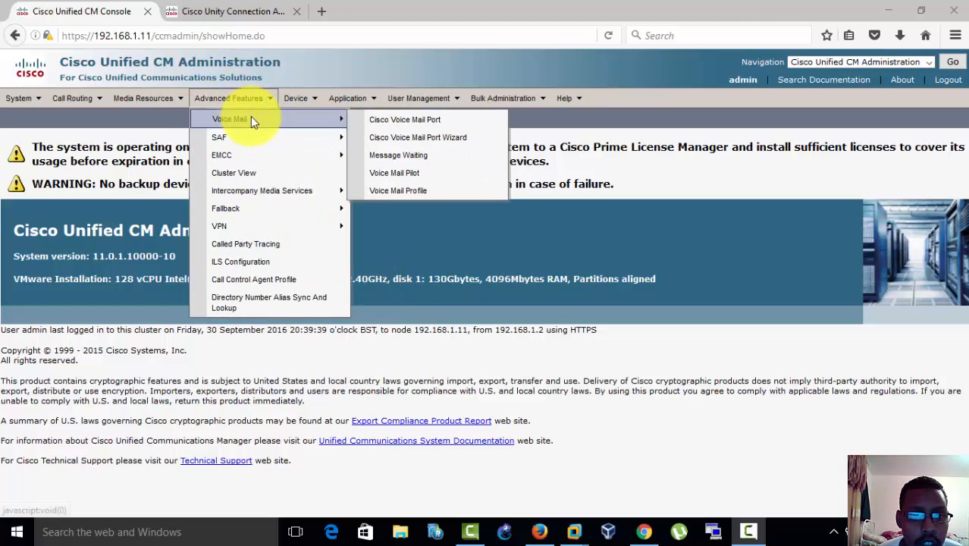
left_click(429, 158)
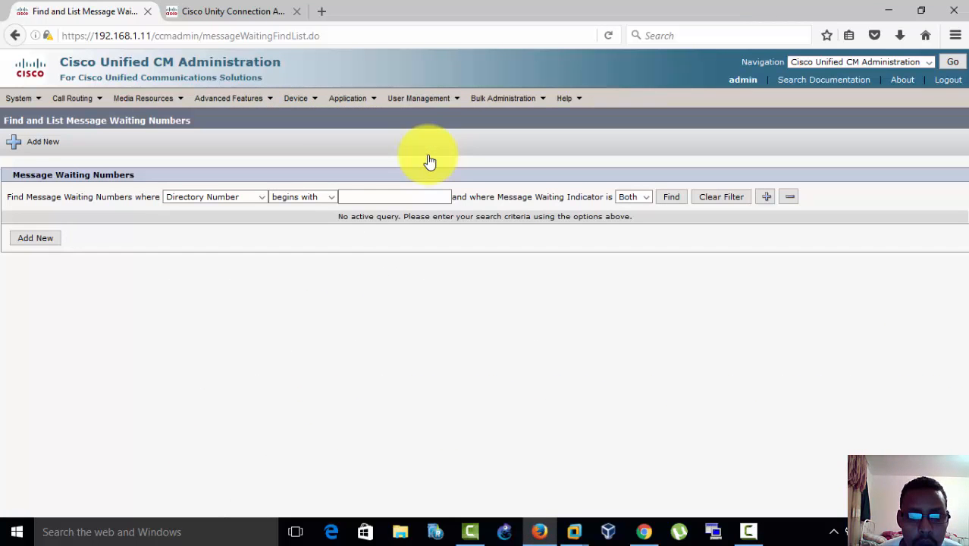
mouse_move(241, 107)
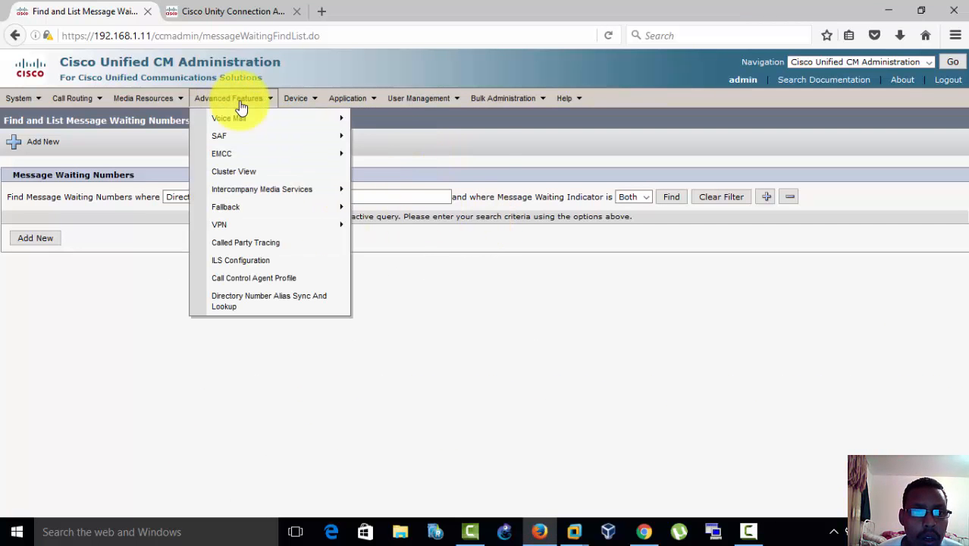
mouse_move(281, 119)
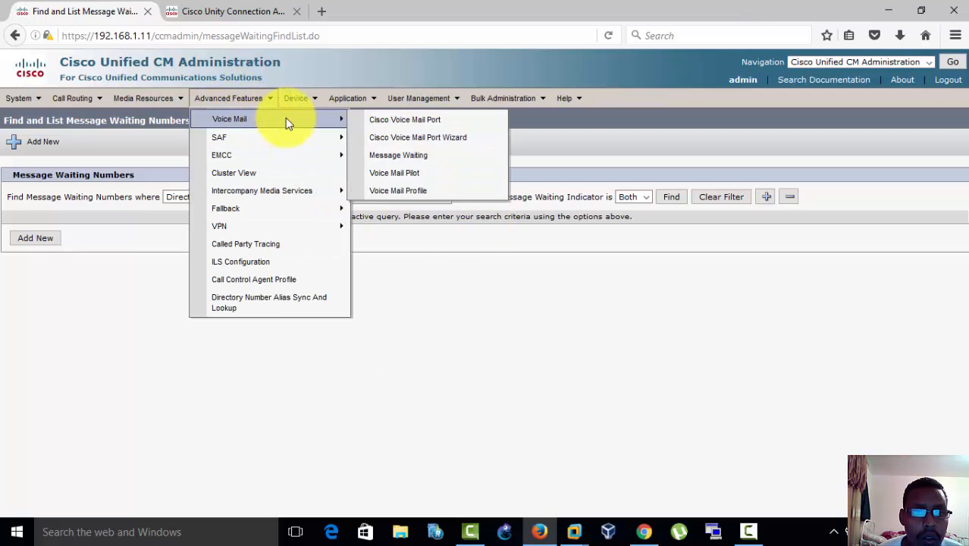
left_click_drag(436, 147, 440, 141)
left_click(440, 141)
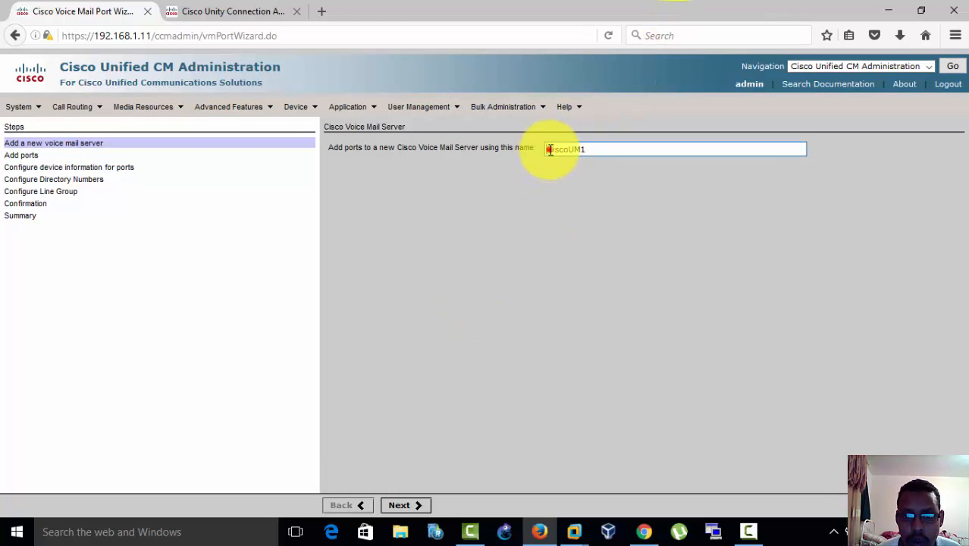
left_click_drag(547, 148, 586, 149)
left_click(574, 190)
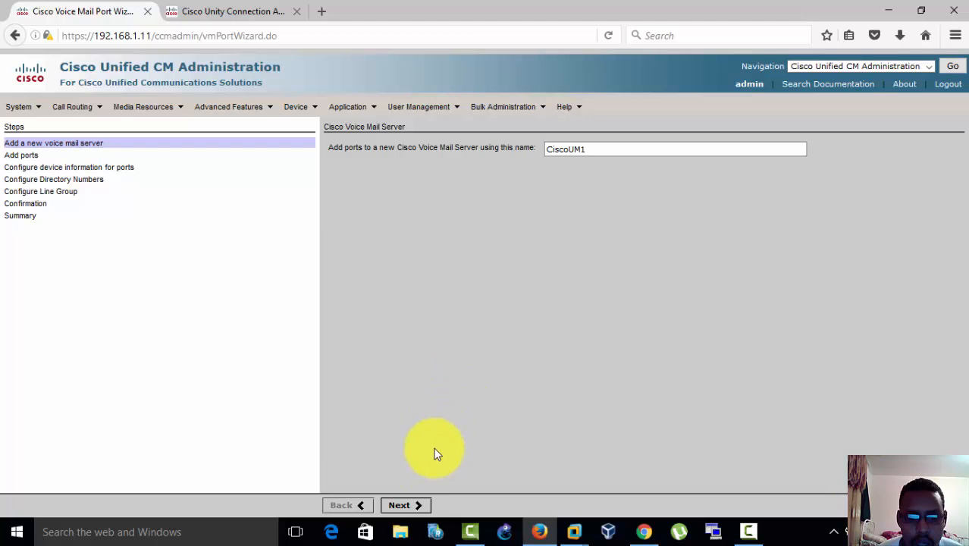
left_click(399, 508)
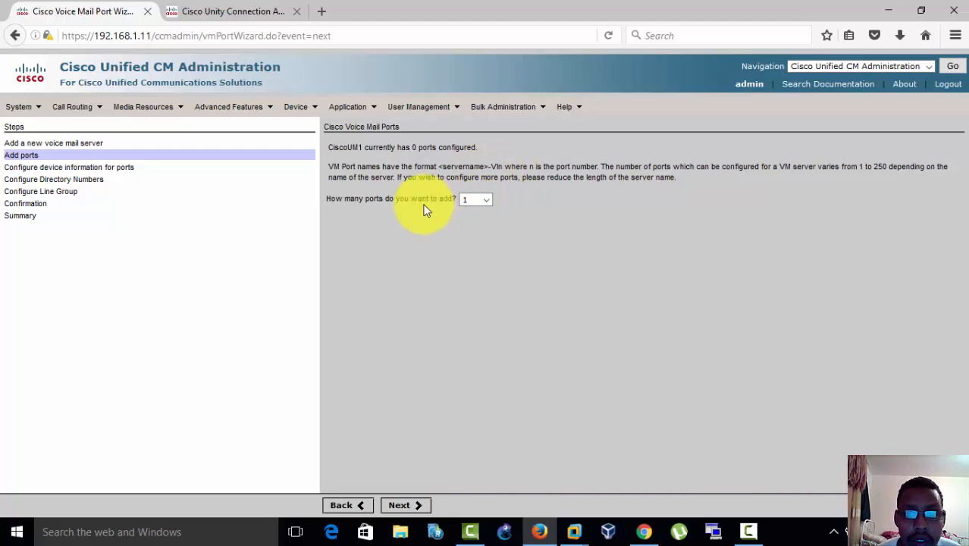
Step: Set the number of voice mail ports to add to 2 and continue to the device information
left_click(483, 201)
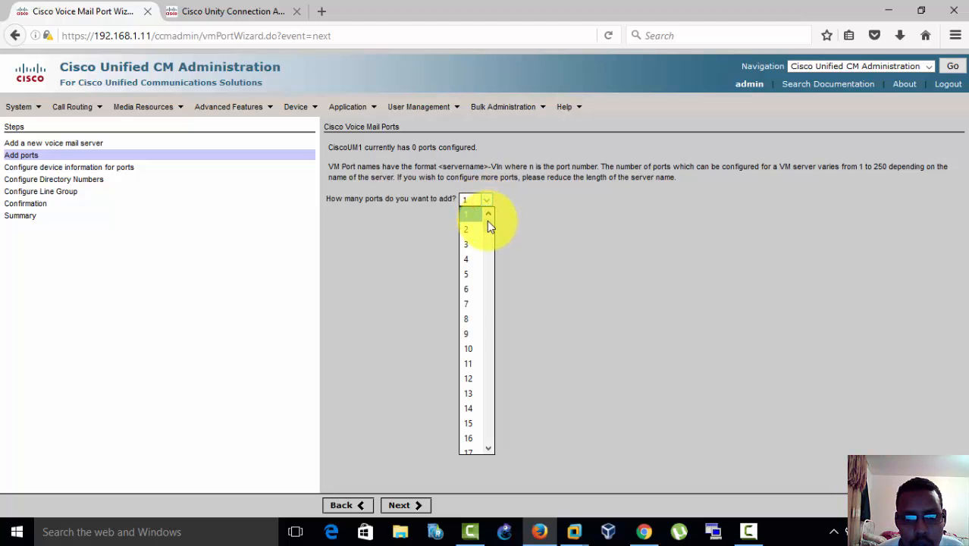
left_click_drag(487, 221, 448, 203)
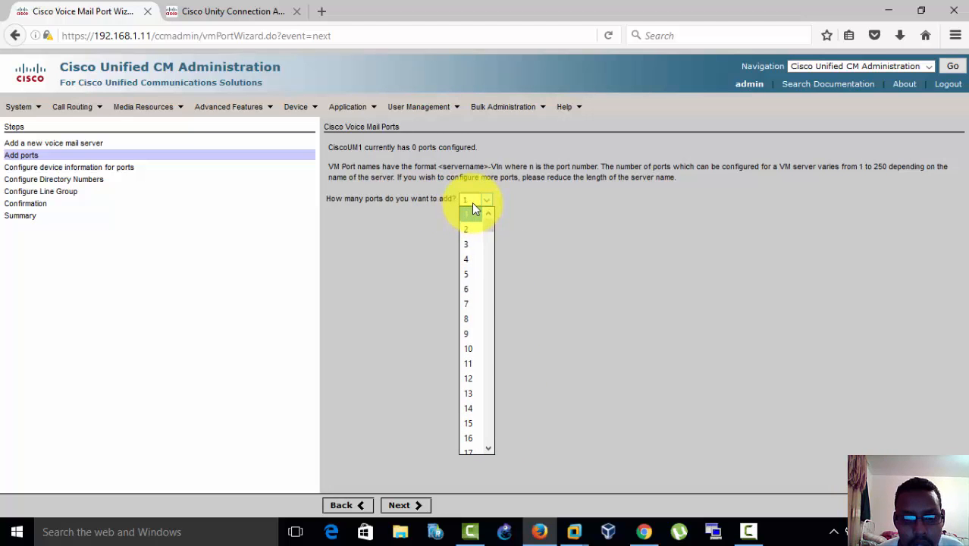
left_click(469, 202)
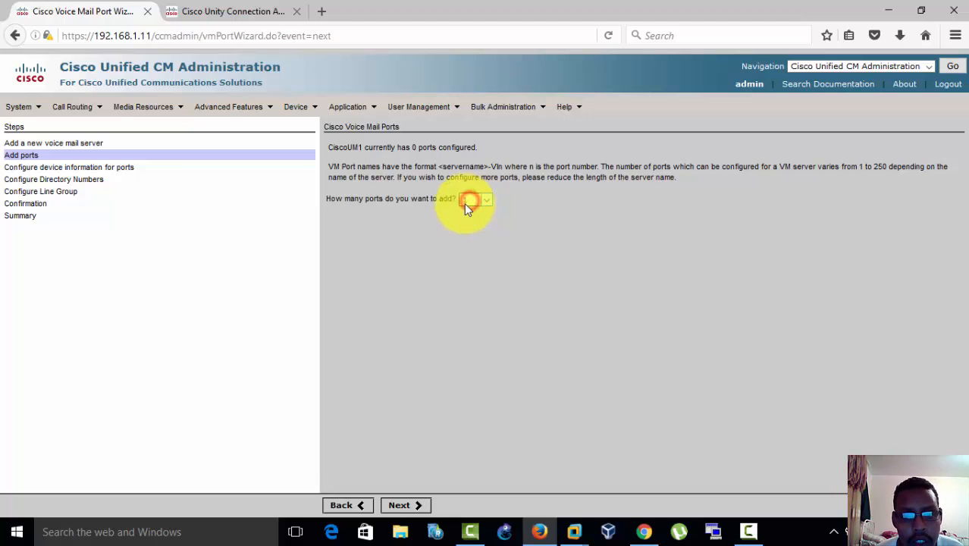
left_click(484, 202)
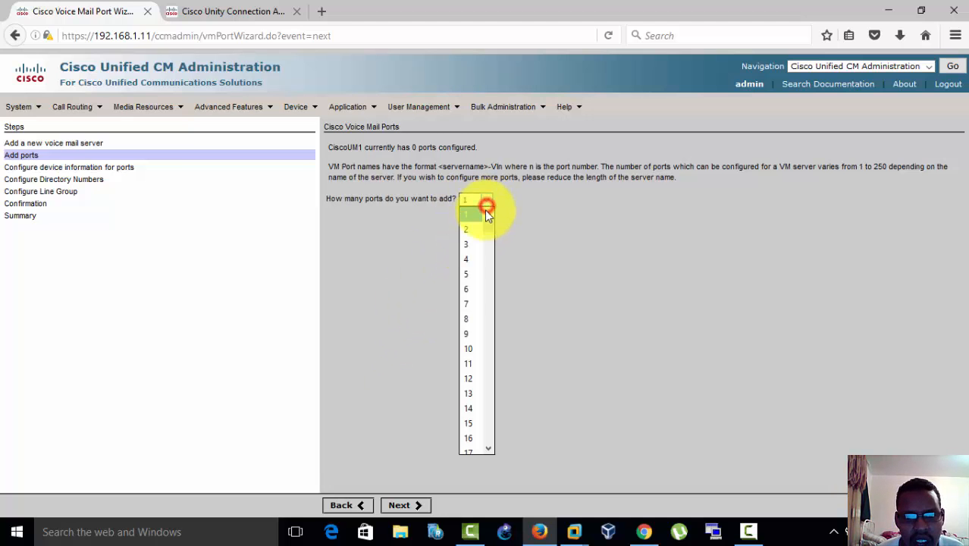
left_click(470, 229)
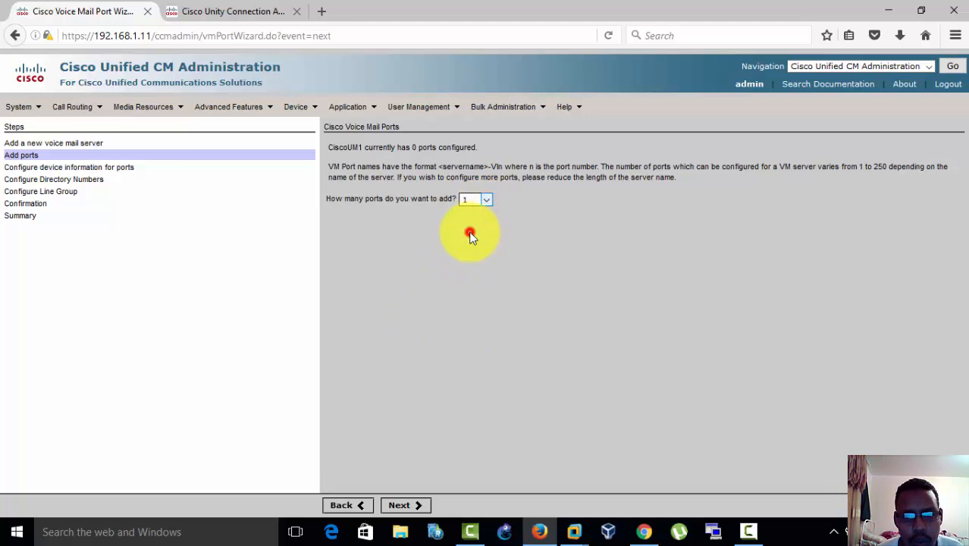
left_click(400, 505)
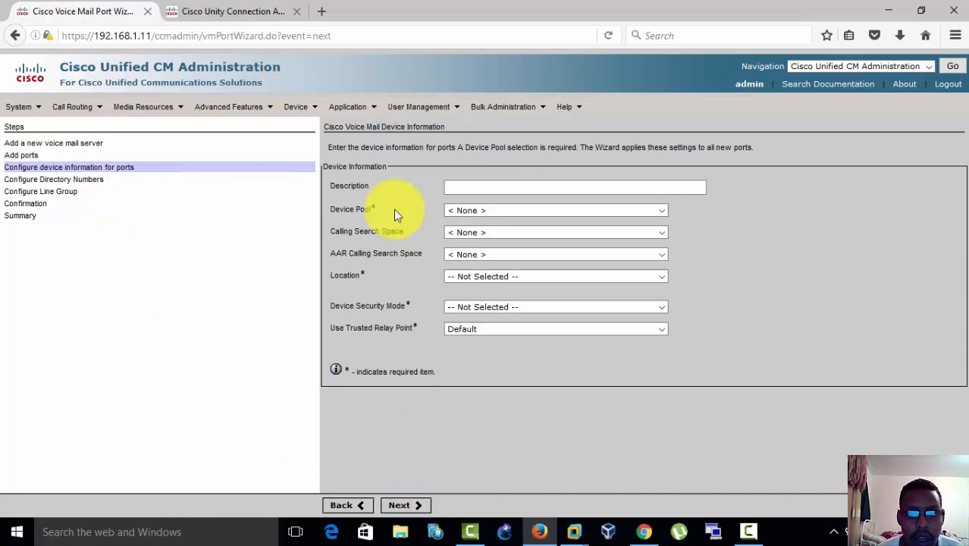
Step: Configure the ports with device pool Default, location Hub_None and security mode Non Secure Voice Mail Port, and continue to the directory numbers
left_click(472, 187)
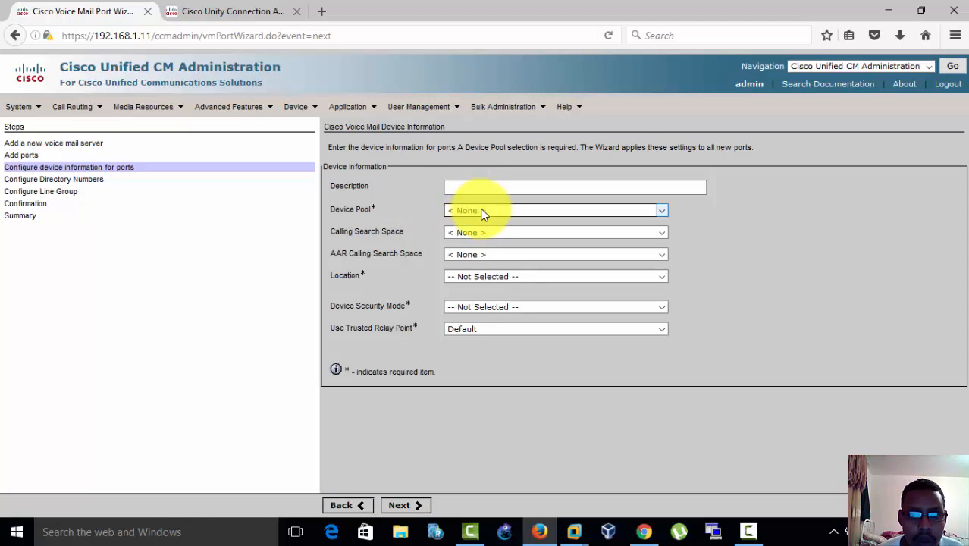
left_click(481, 211)
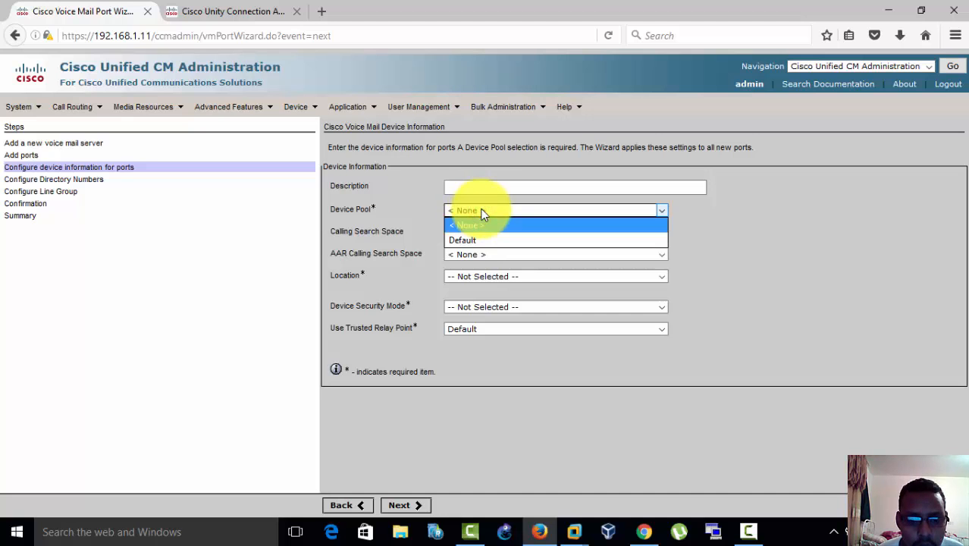
left_click(469, 240)
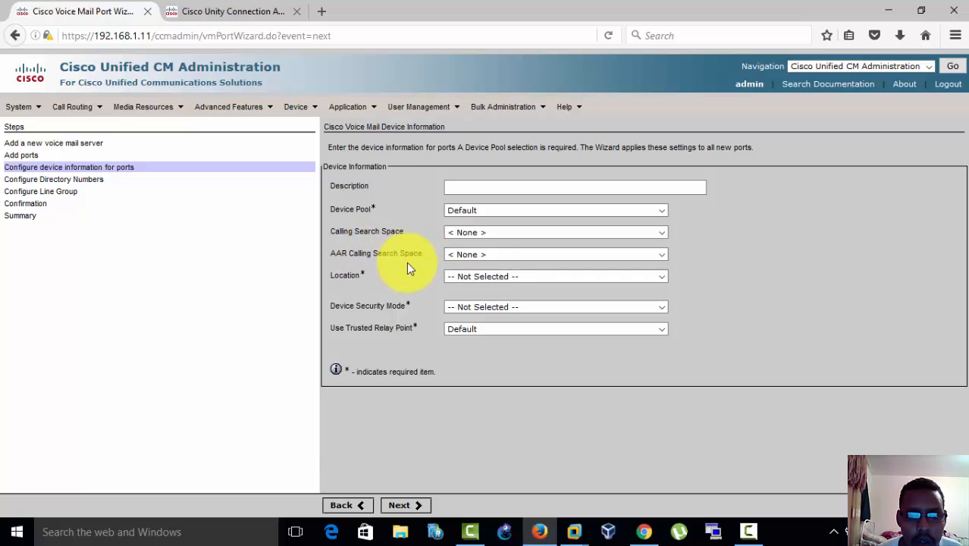
left_click(483, 277)
left_click(476, 307)
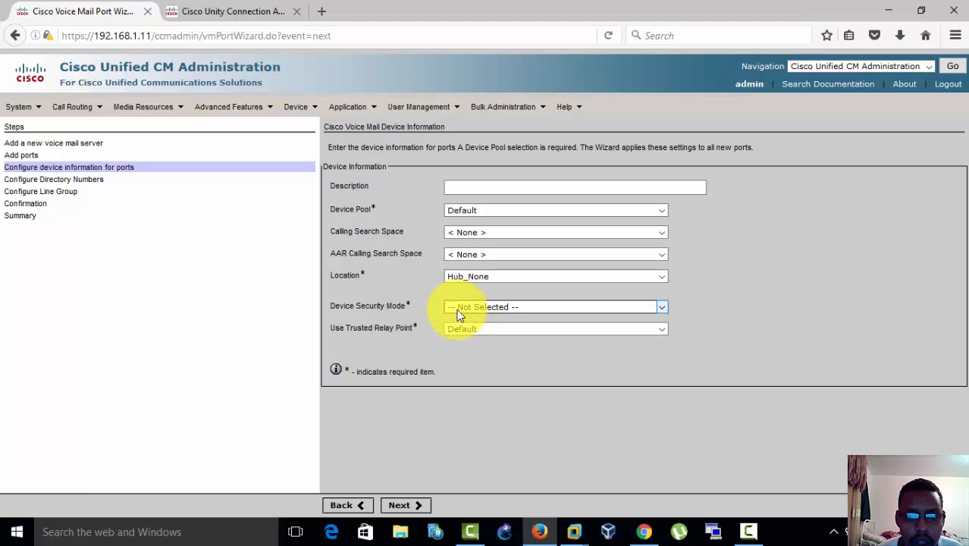
left_click(512, 313)
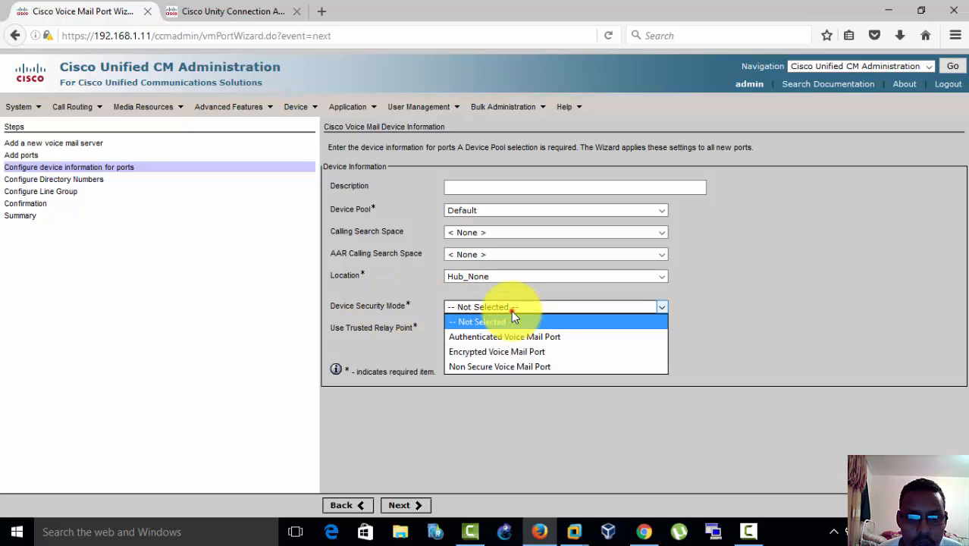
left_click(501, 366)
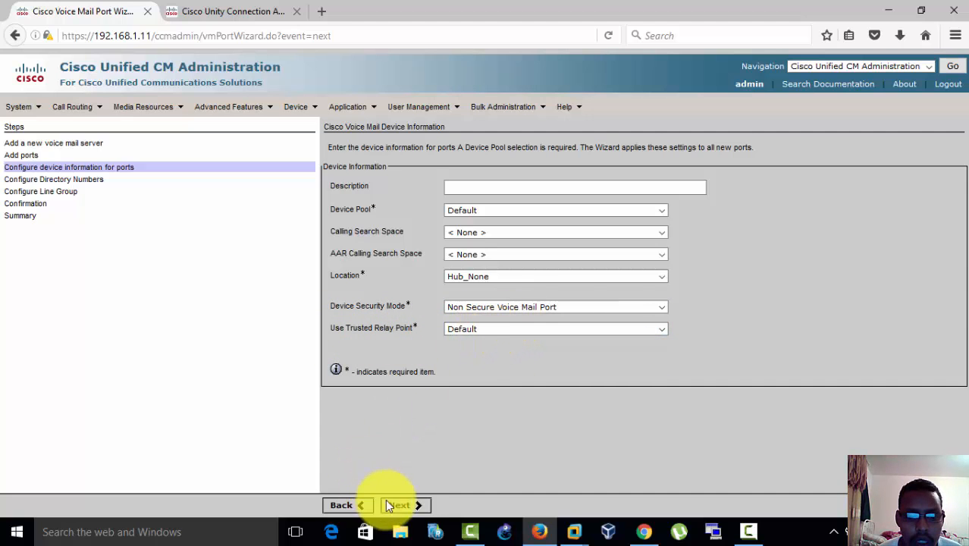
left_click(408, 505)
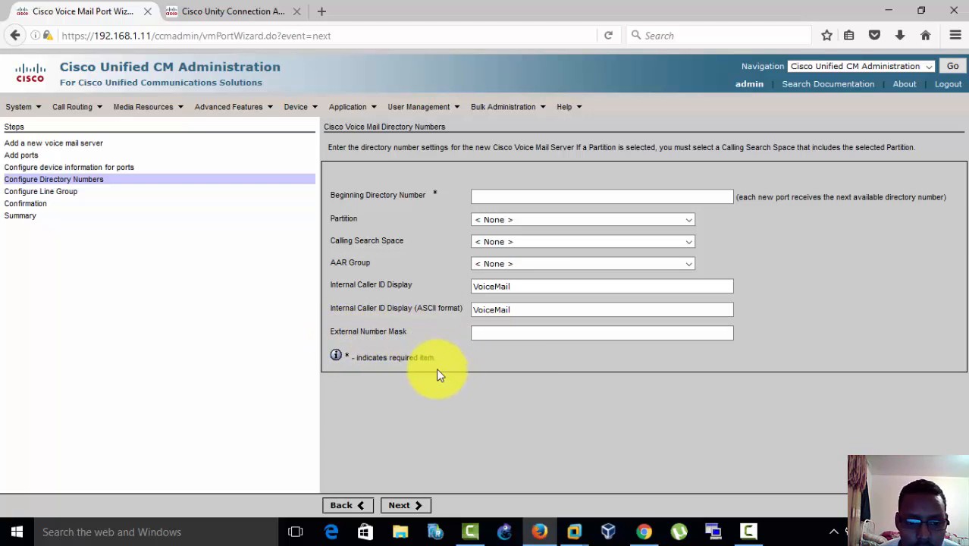
Step: Set the beginning directory number of the voice mail ports to 5000 and continue to the line group configuration
left_click(409, 505)
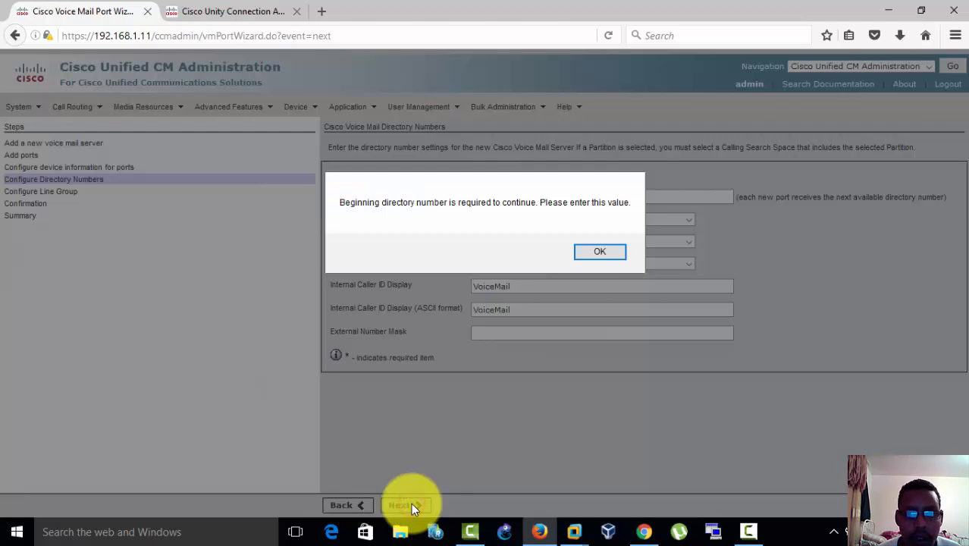
left_click(611, 252)
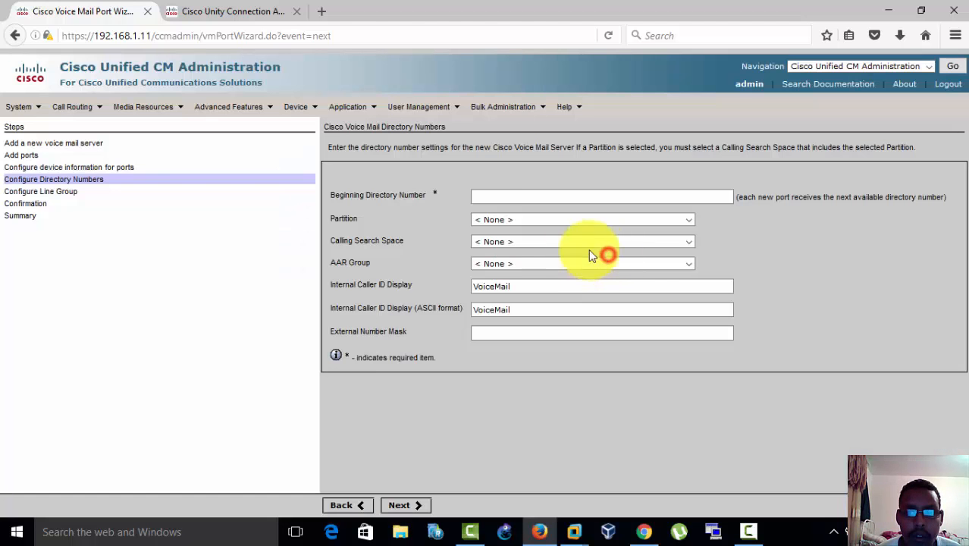
left_click(500, 195)
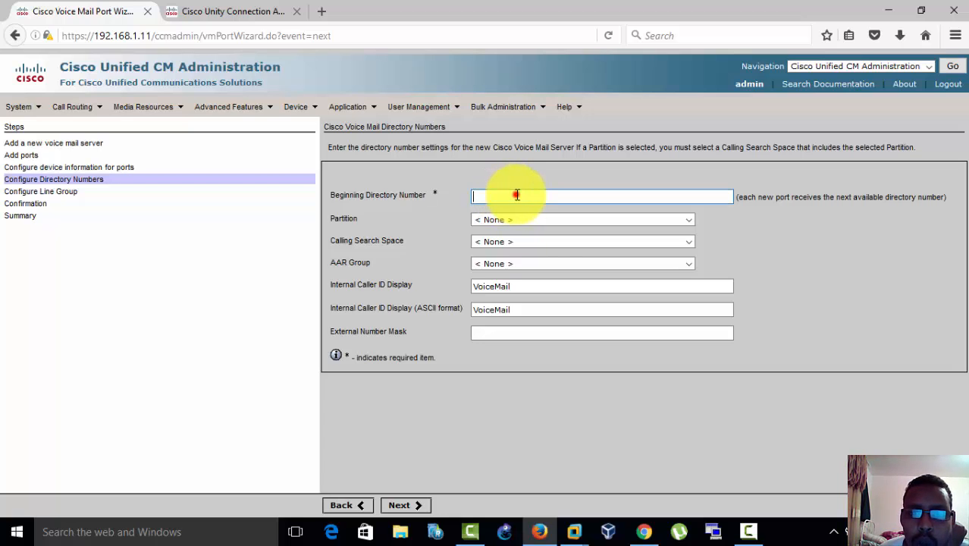
left_click(517, 196)
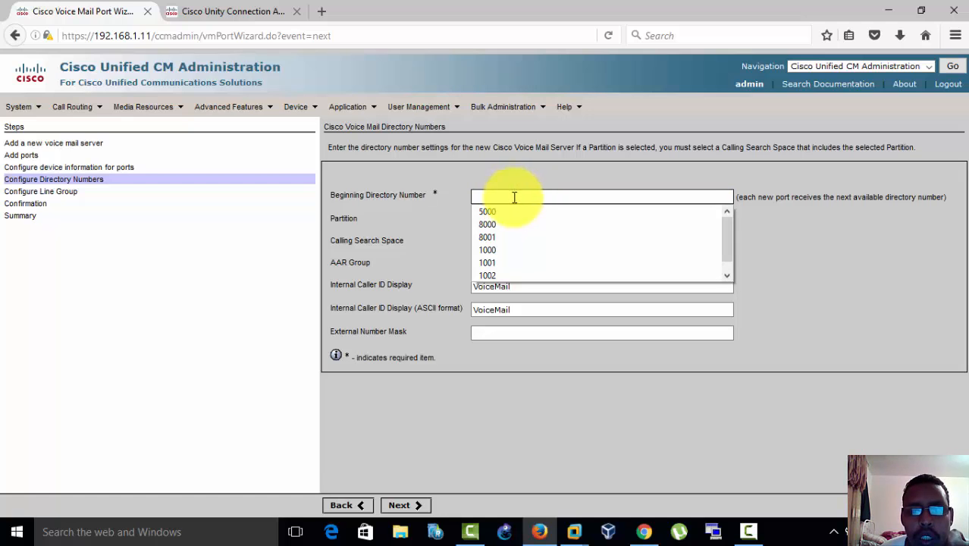
left_click(500, 215)
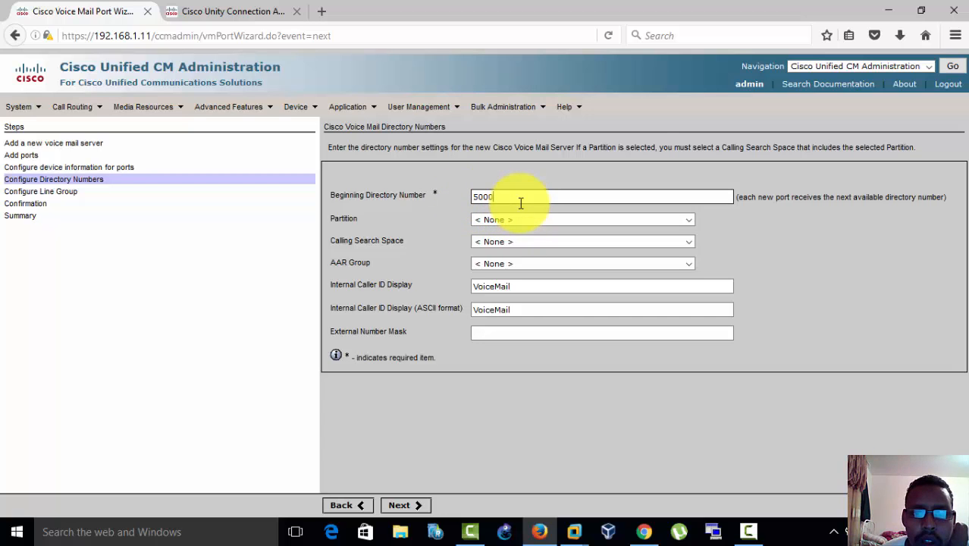
left_click(510, 196)
left_click(512, 196)
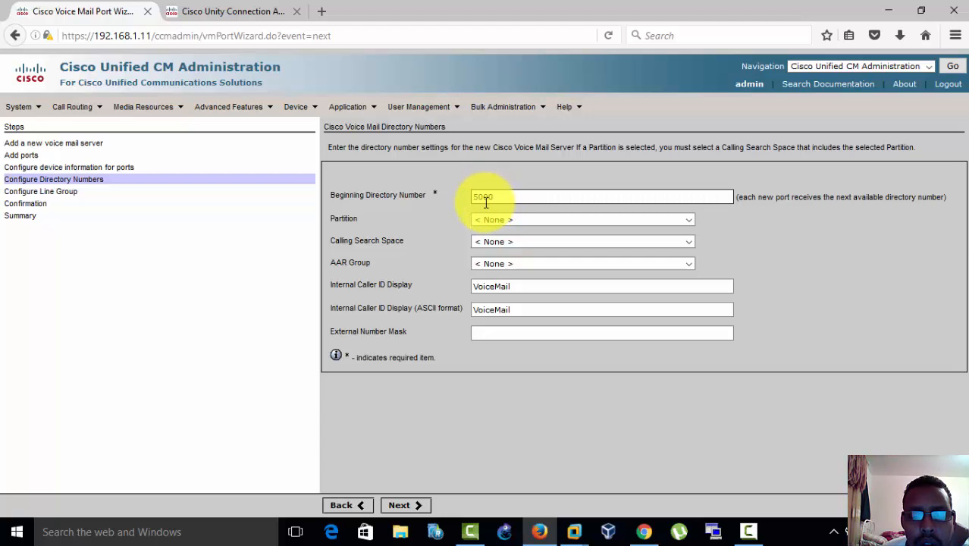
left_click(401, 507)
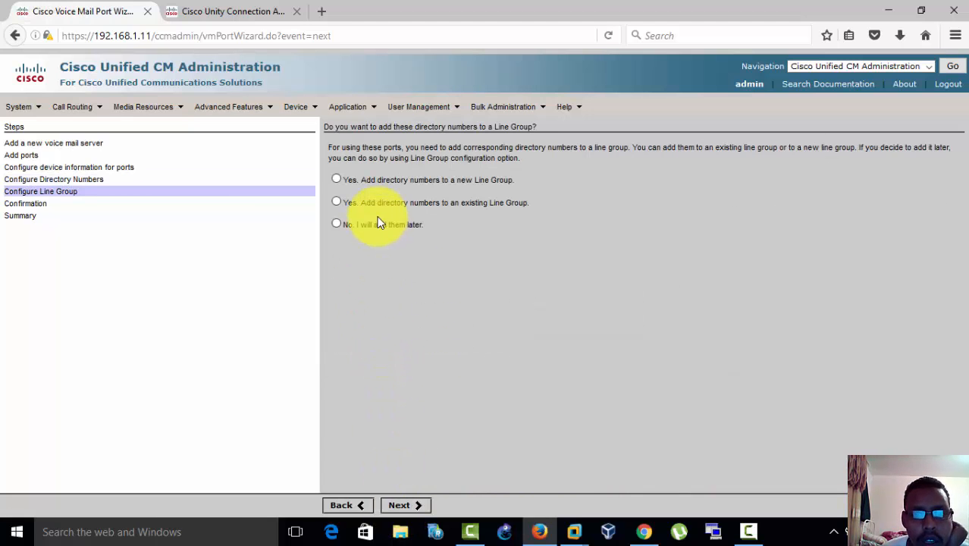
Step: Choose to add the directory numbers to a new line group and try to continue with the name CiscoUM1
left_click(335, 178)
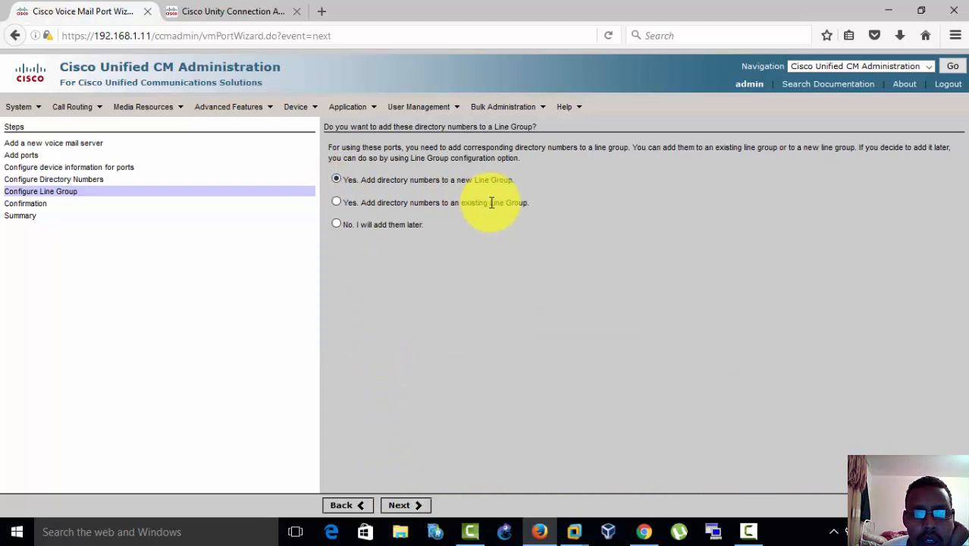
left_click(407, 505)
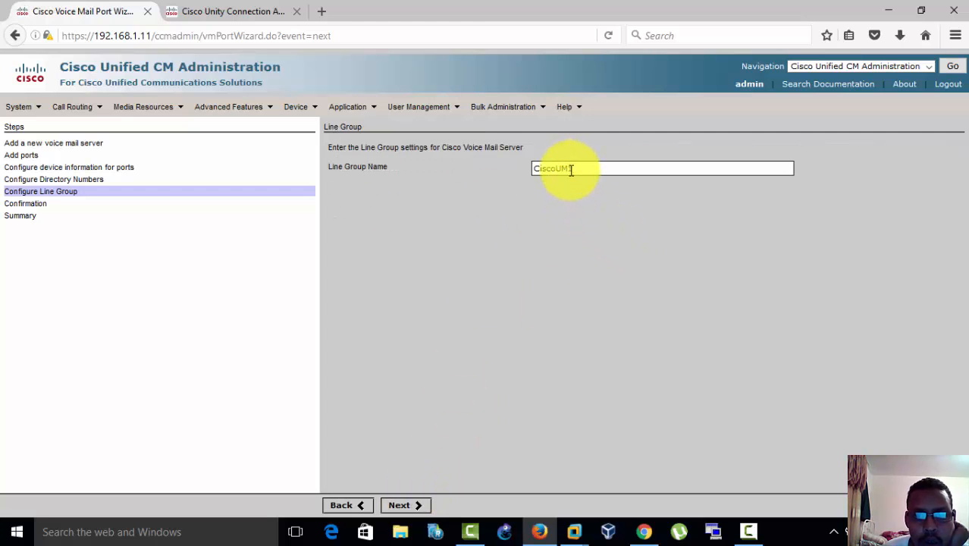
double_click(570, 169)
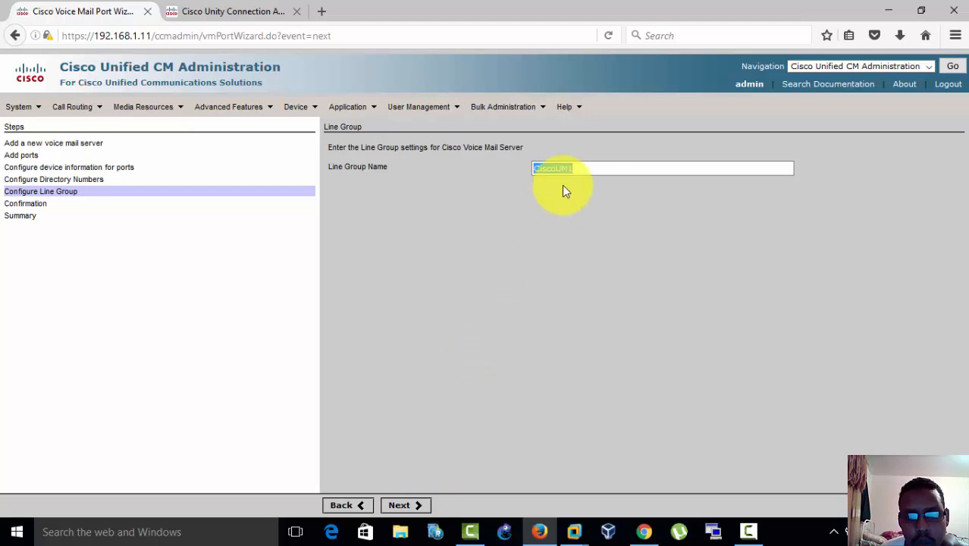
left_click(536, 275)
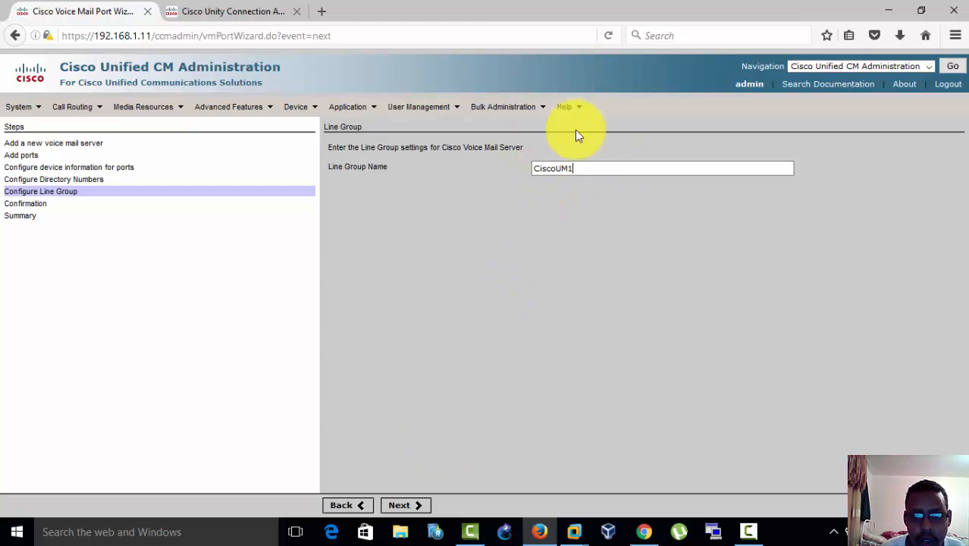
left_click_drag(573, 168, 525, 180)
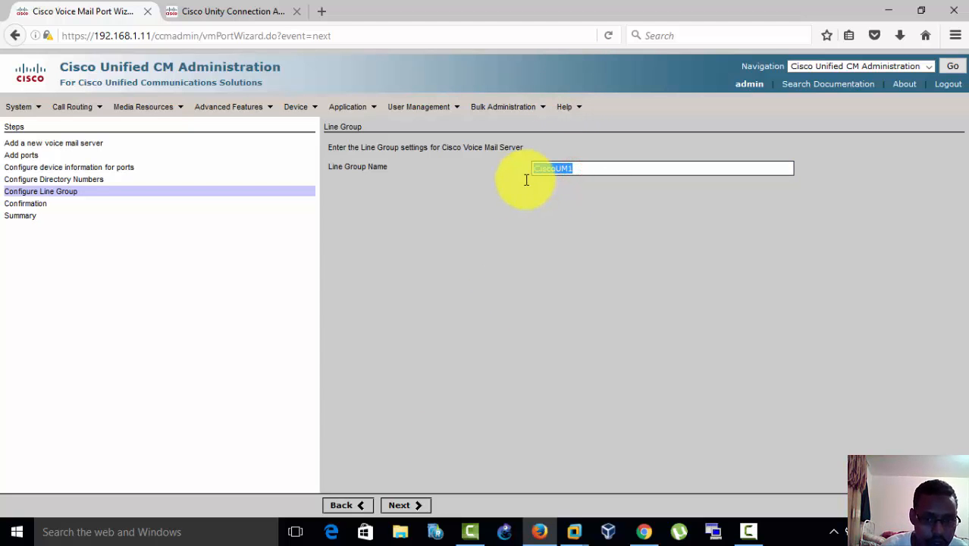
left_click(534, 267)
left_click(396, 503)
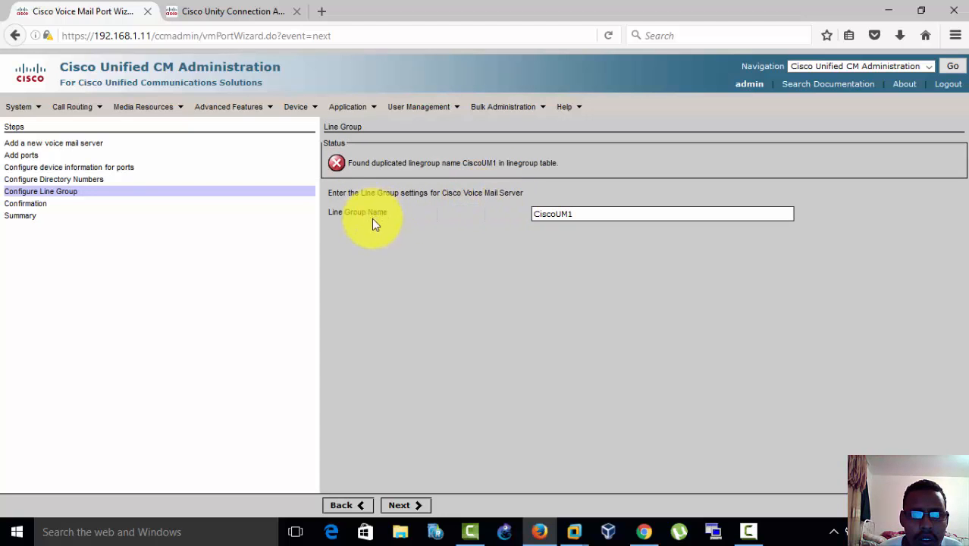
left_click(580, 216)
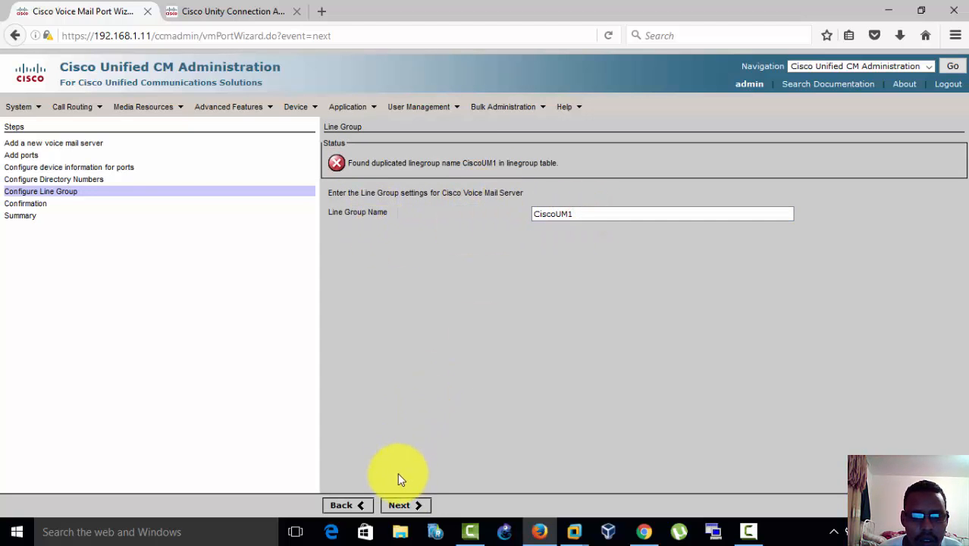
left_click(399, 506)
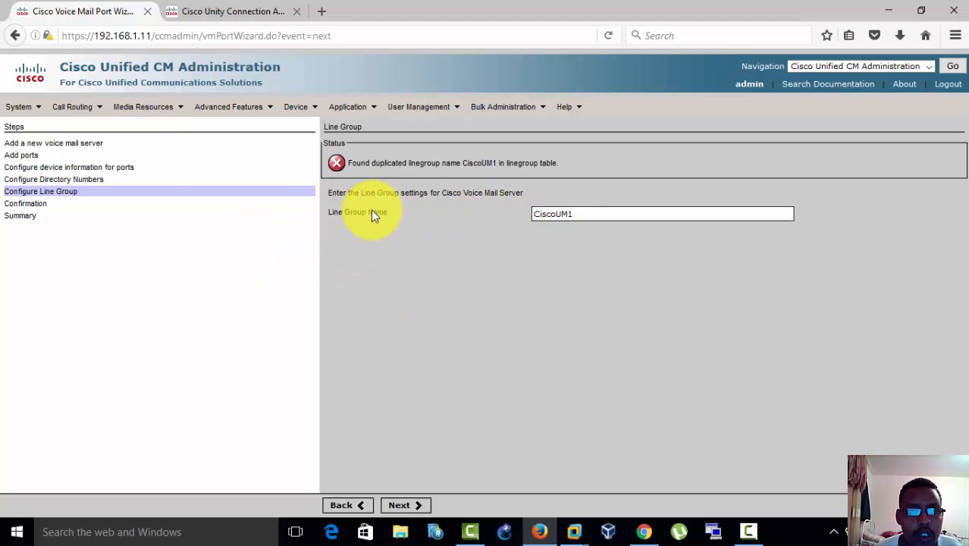
Step: Go back to the line group choice, add the directory numbers to the existing line group CiscoUM1, and continue to the confirmation
mouse_move(161, 103)
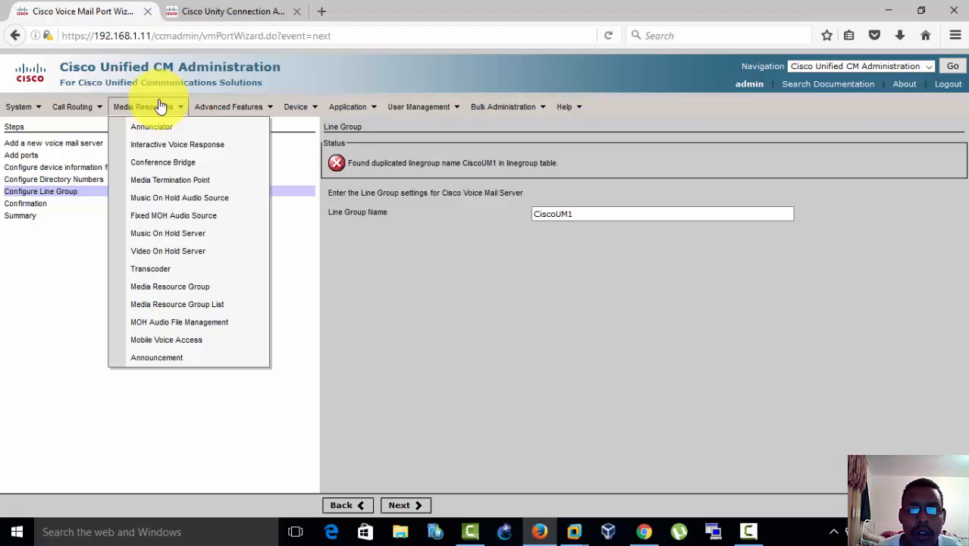
mouse_move(253, 106)
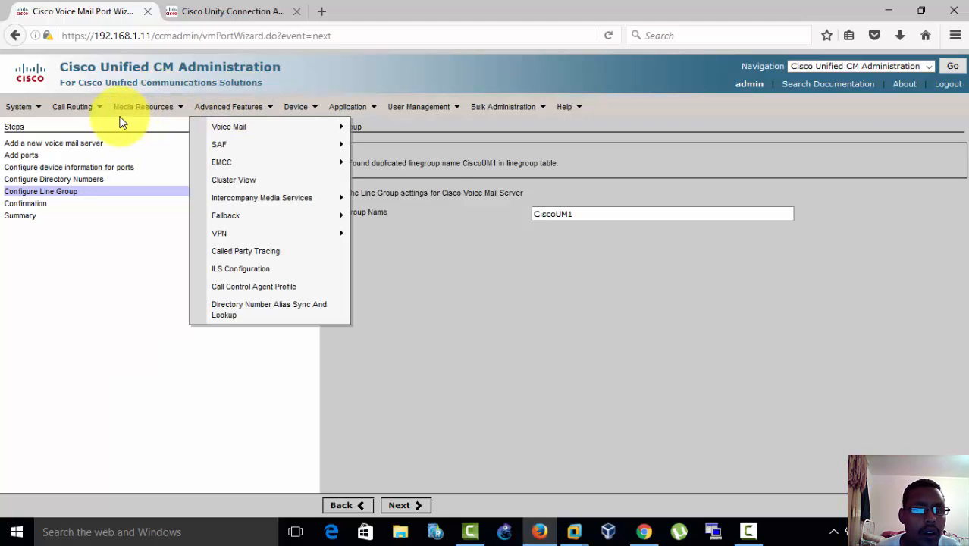
left_click(341, 505)
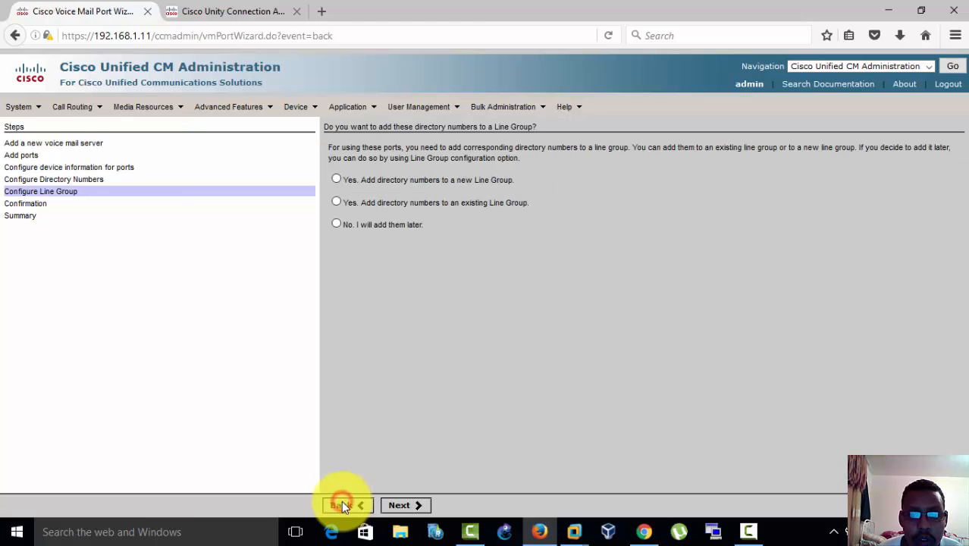
left_click(336, 202)
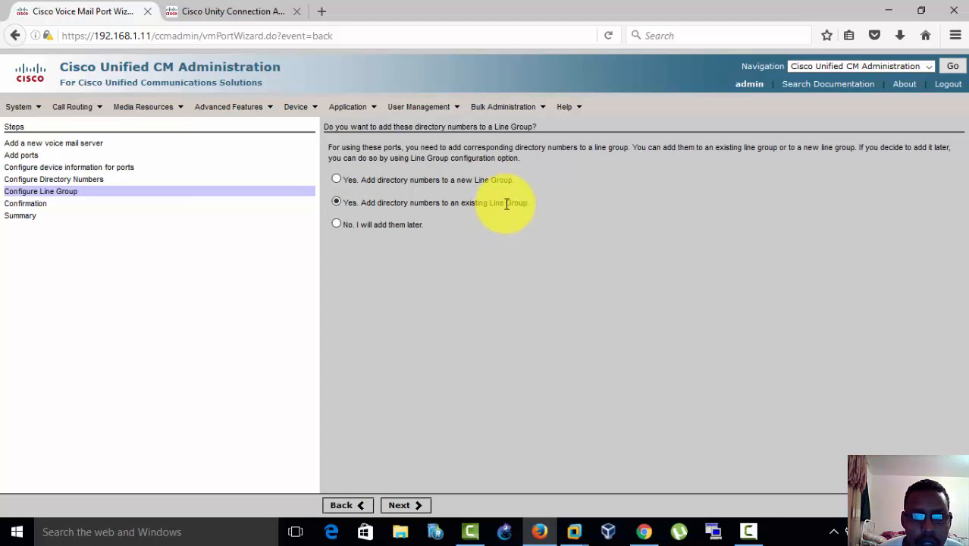
left_click(405, 506)
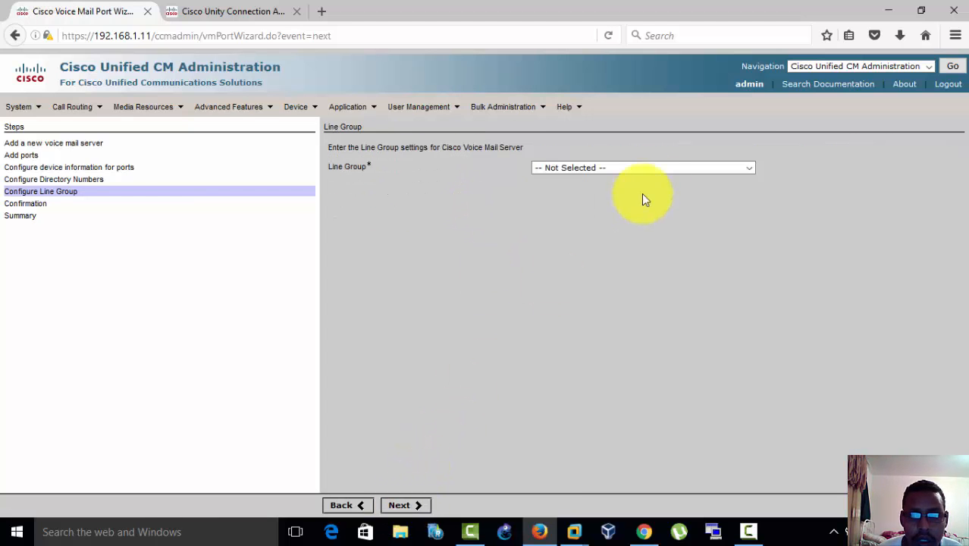
left_click(646, 171)
left_click(606, 196)
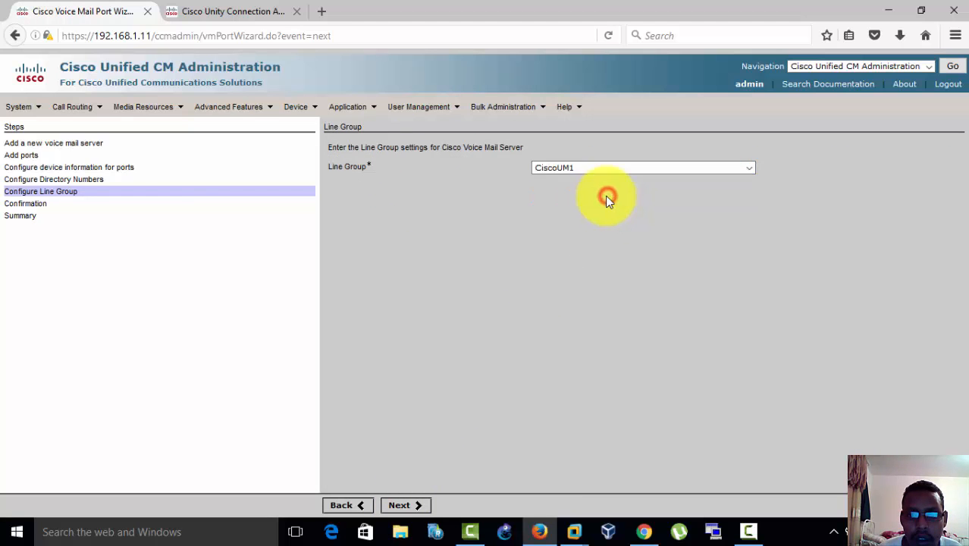
left_click(397, 506)
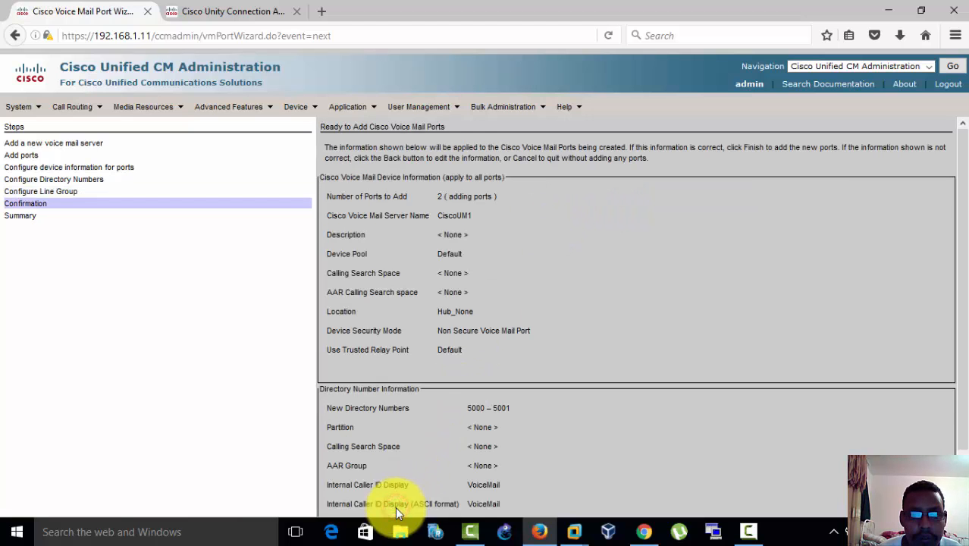
Step: Review the server name, device pool and new directory numbers in the confirmation, and finish the wizard to add the ports
left_click_drag(963, 225, 968, 285)
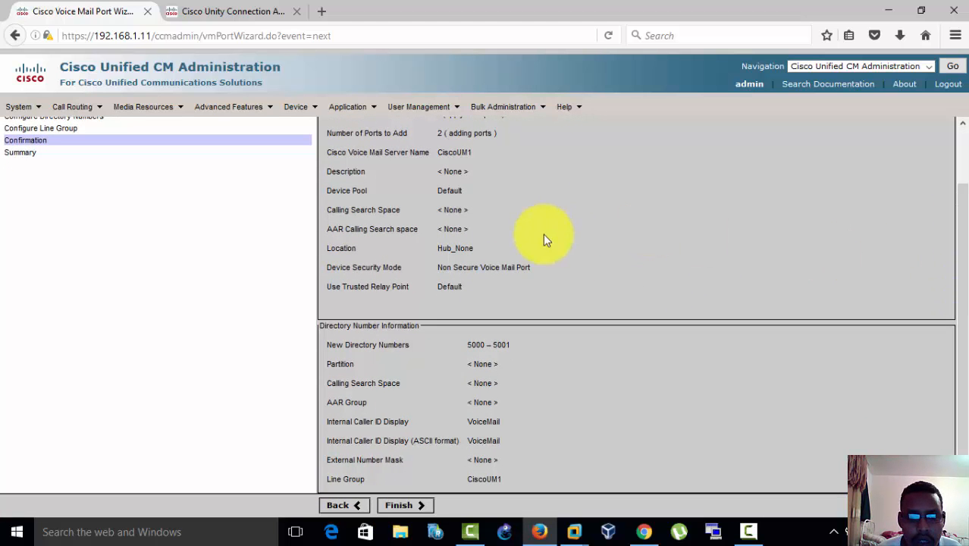
double_click(461, 152)
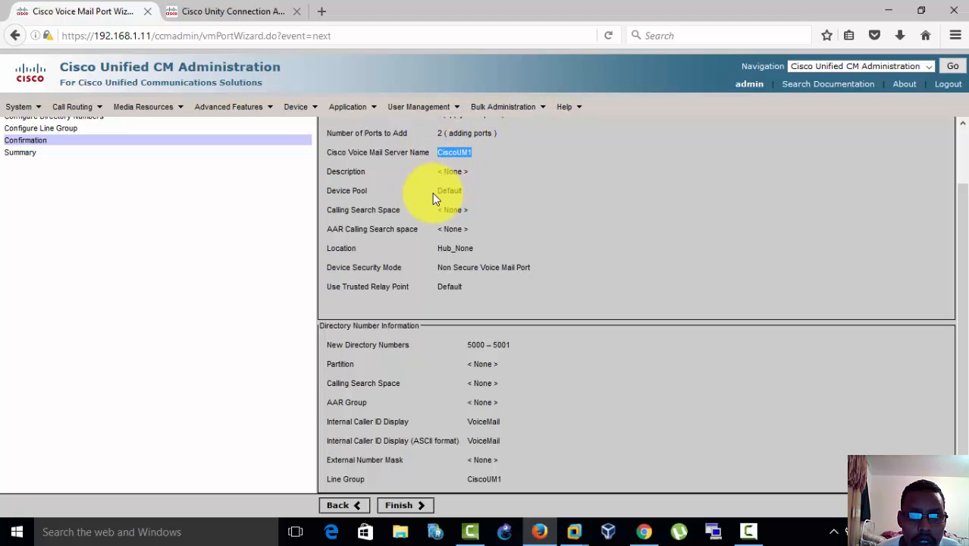
left_click_drag(438, 190, 461, 191)
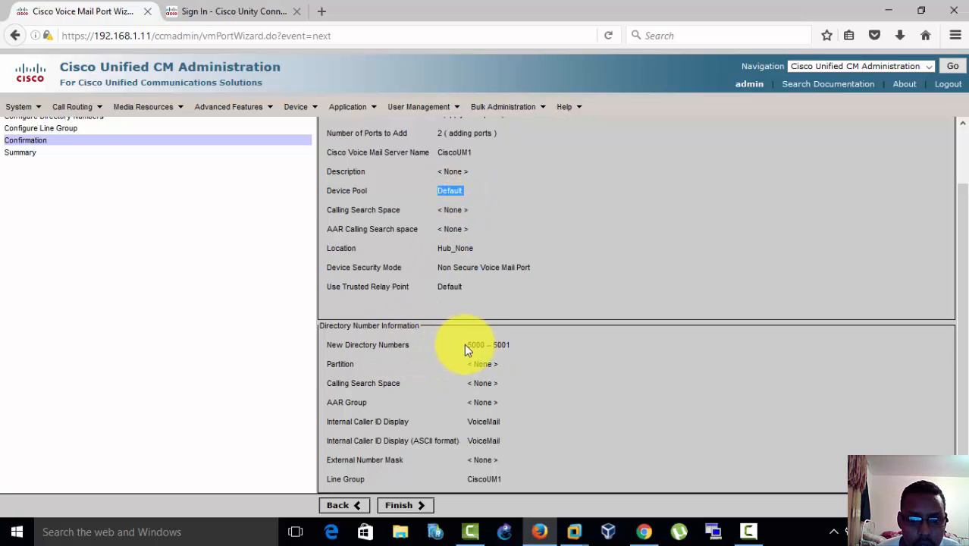
left_click_drag(470, 345, 512, 345)
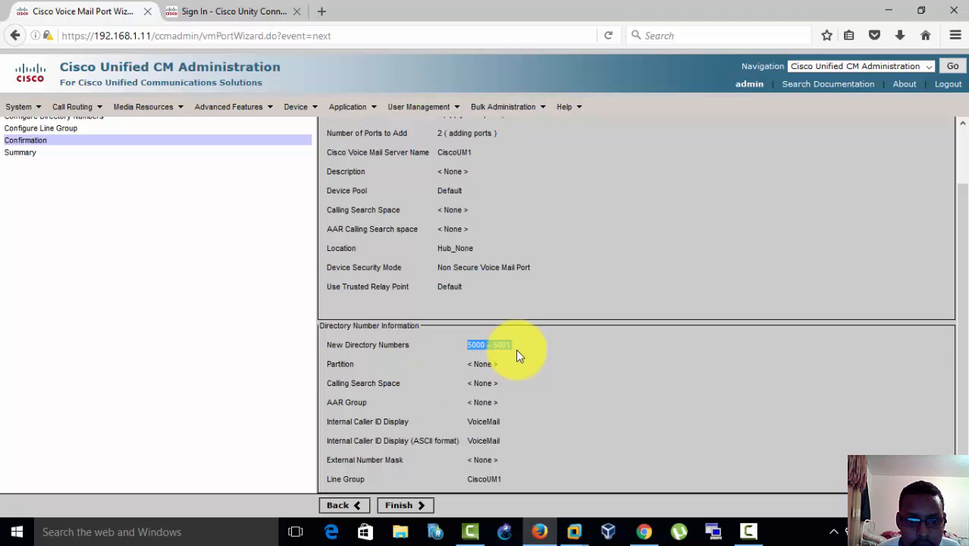
left_click(547, 396)
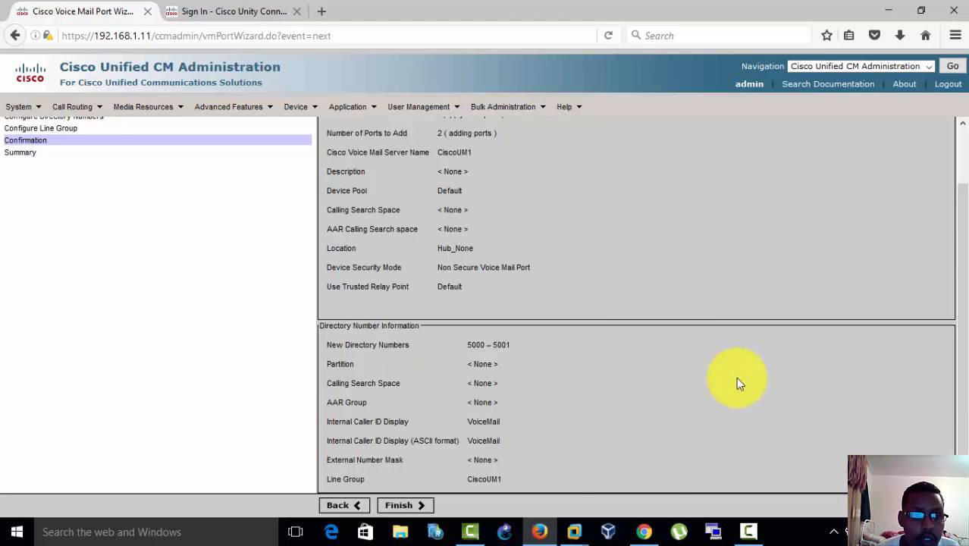
left_click(421, 506)
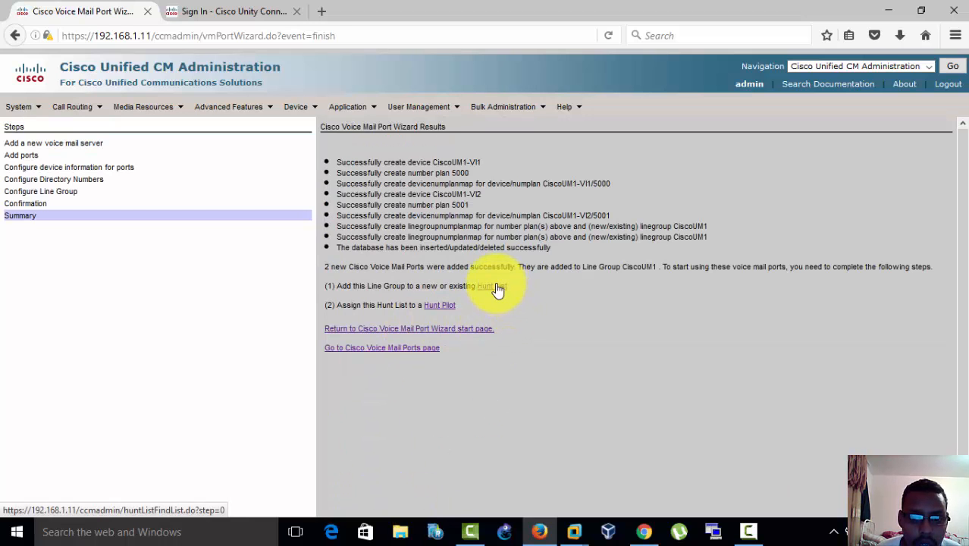
Step: From the wizard results, list all hunt lists and open the member settings of VOICE_MAIL HUNT PILOT
left_click(492, 287)
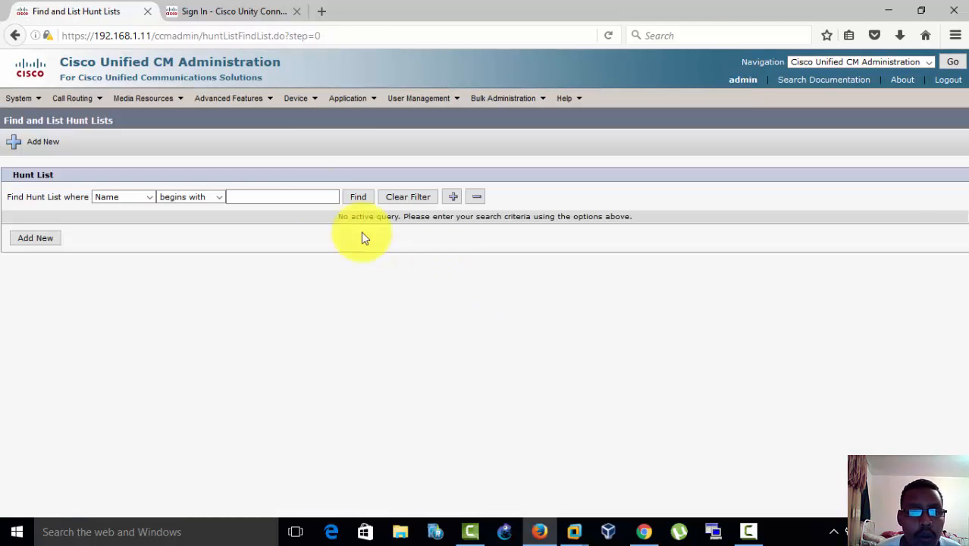
left_click(351, 198)
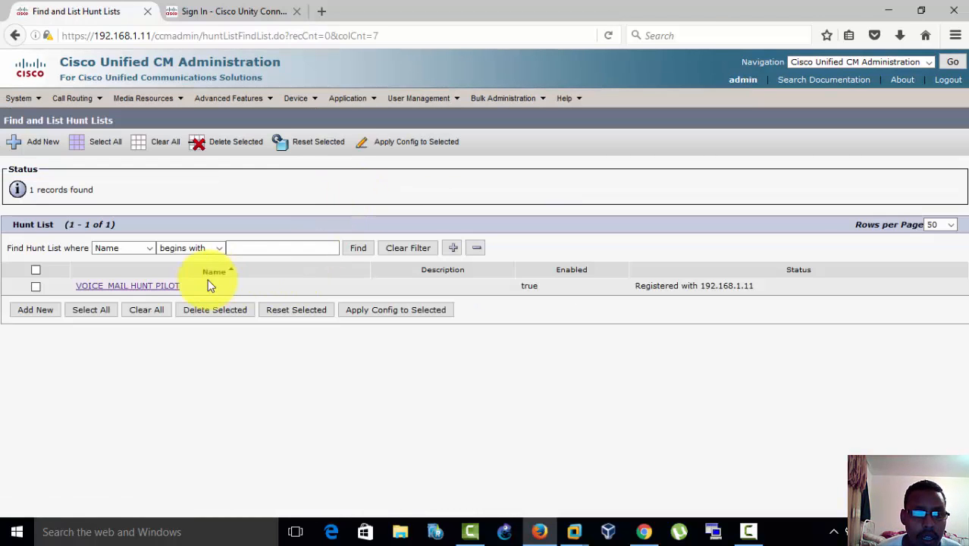
left_click(155, 287)
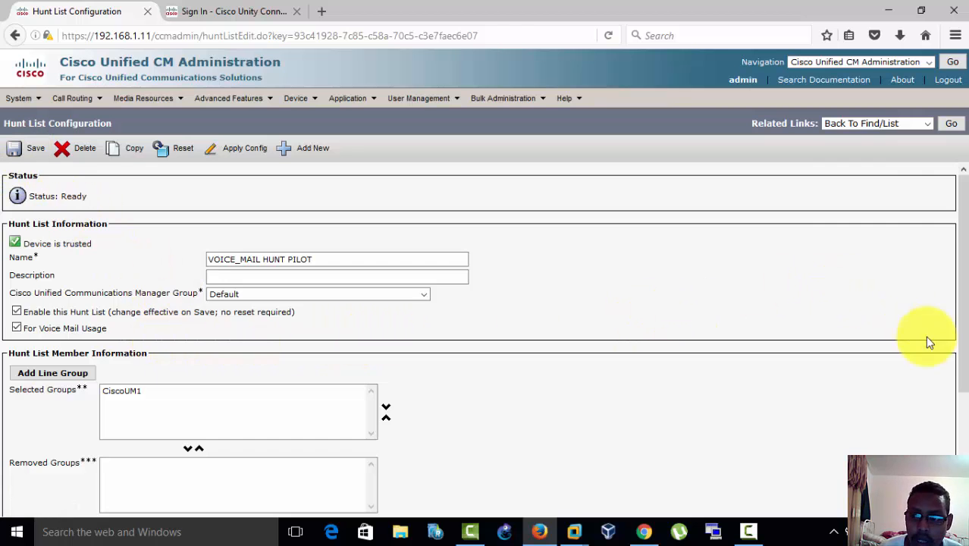
left_click_drag(965, 343, 966, 409)
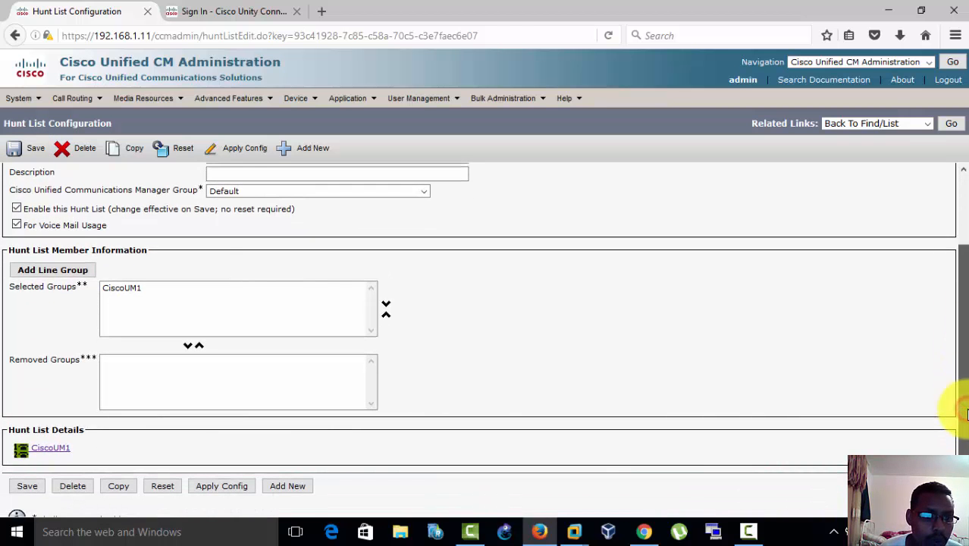
Step: Try to add line group CiscoUM1 to the hunt list and return to the list of hunt lists
left_click(42, 273)
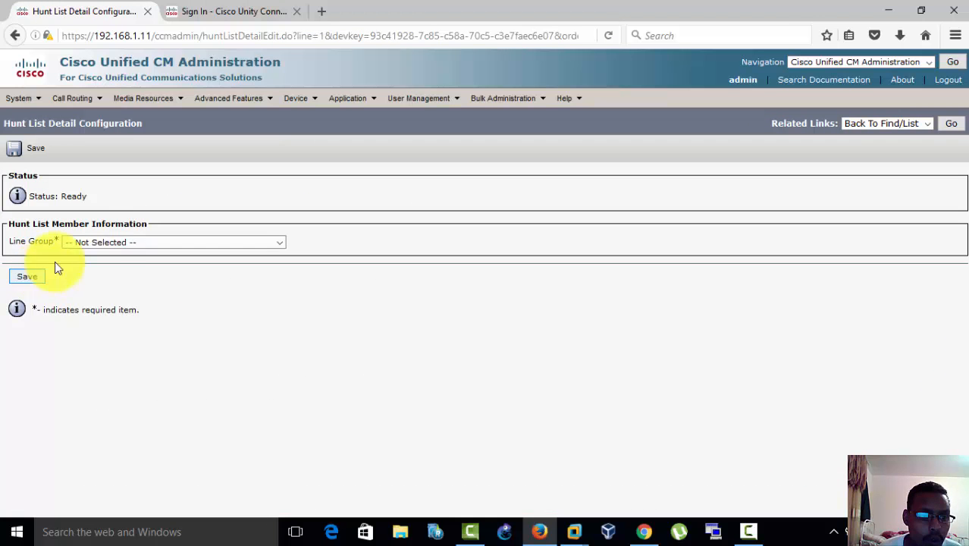
left_click(124, 242)
left_click(113, 275)
left_click(21, 277)
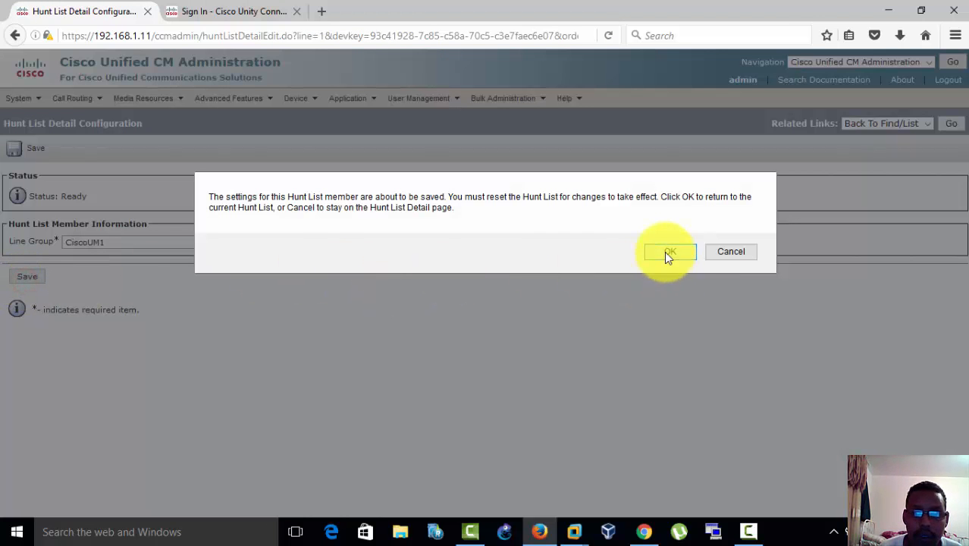
left_click(666, 252)
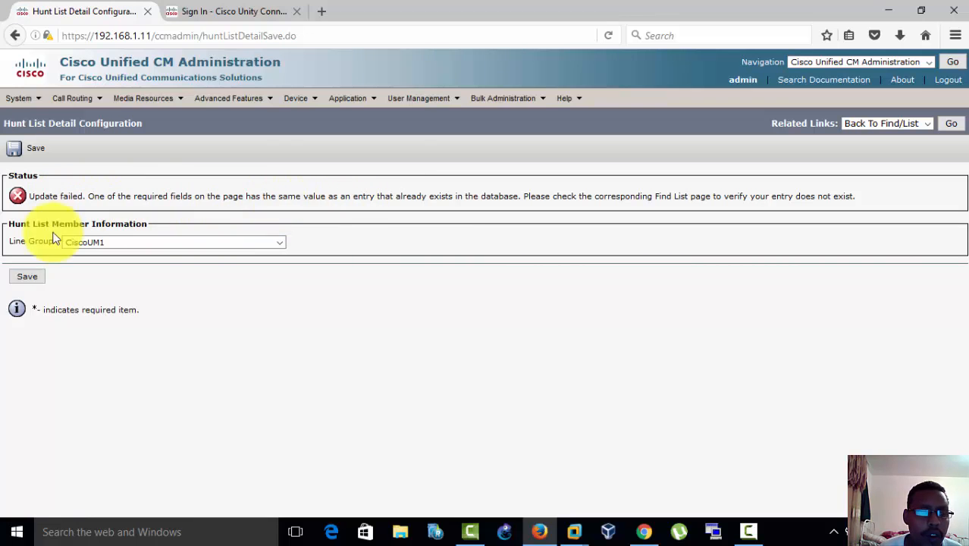
left_click(18, 279)
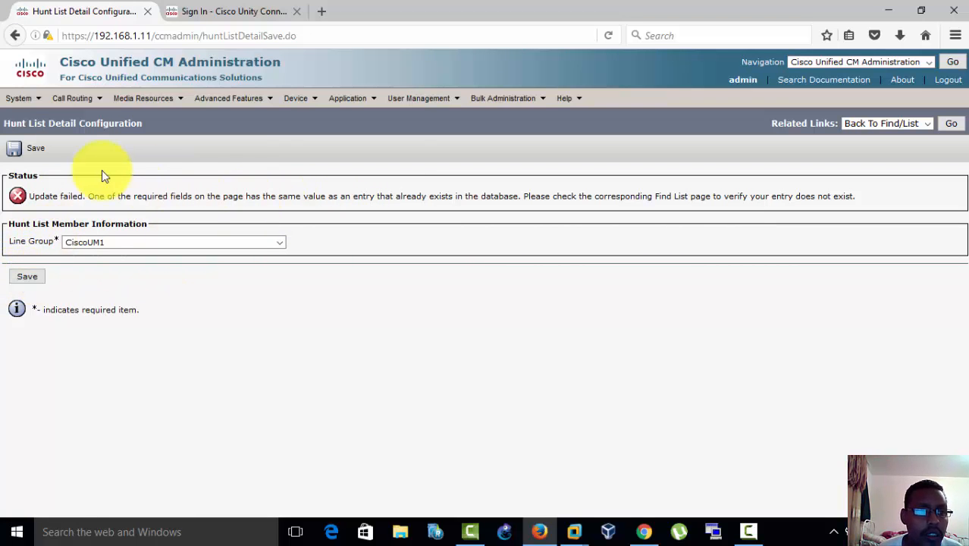
left_click(950, 123)
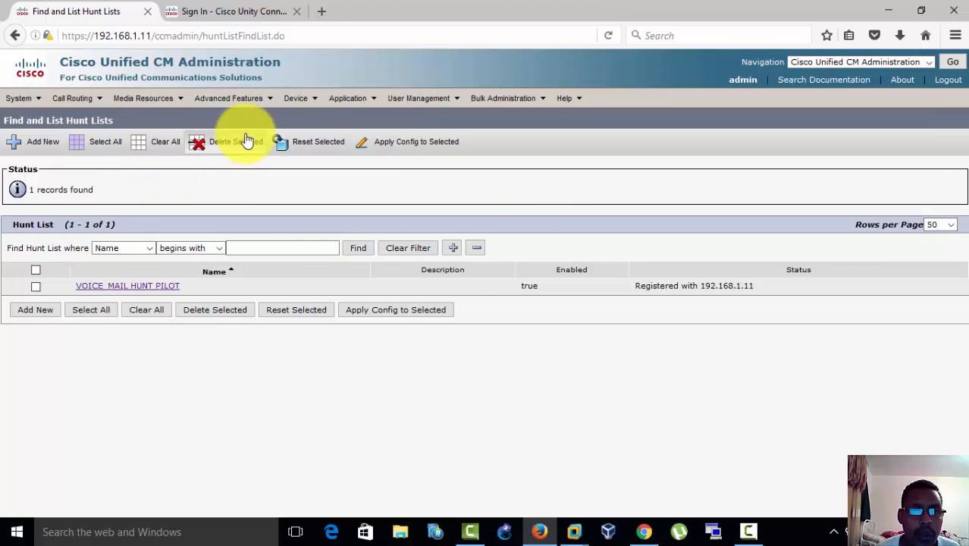
Step: Return to the Cisco Voice Mail Port Wizard results, list all hunt pilots and open hunt pilot 666
mouse_move(243, 106)
mouse_move(267, 126)
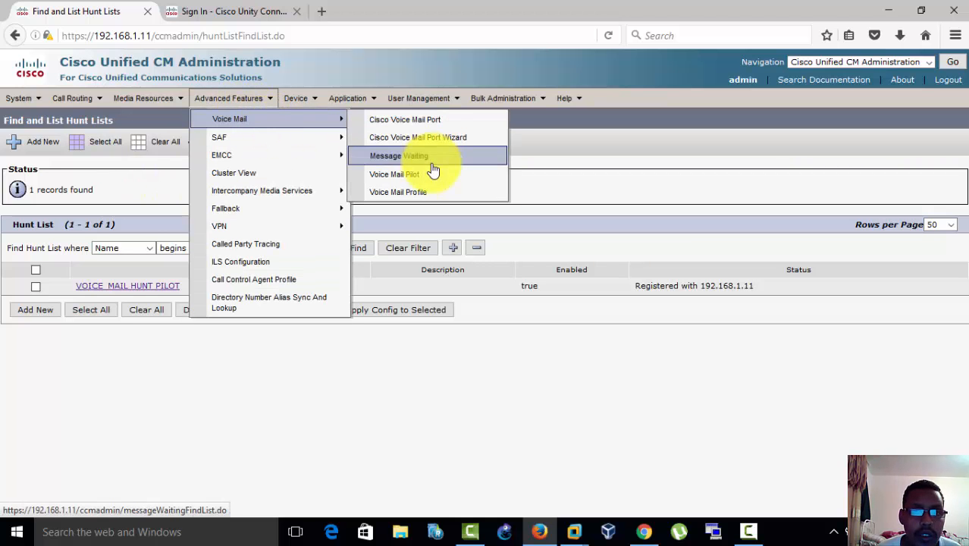
left_click(423, 141)
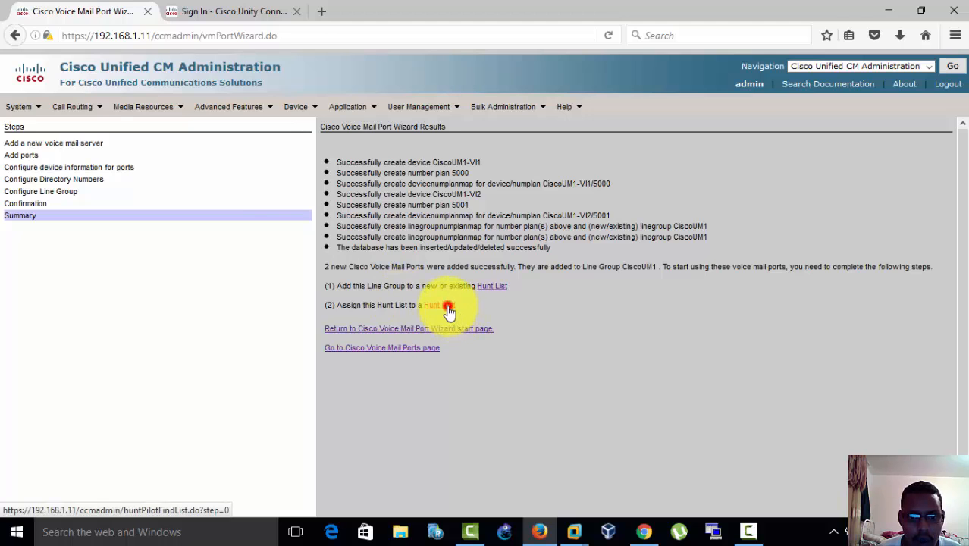
left_click(445, 305)
left_click(365, 198)
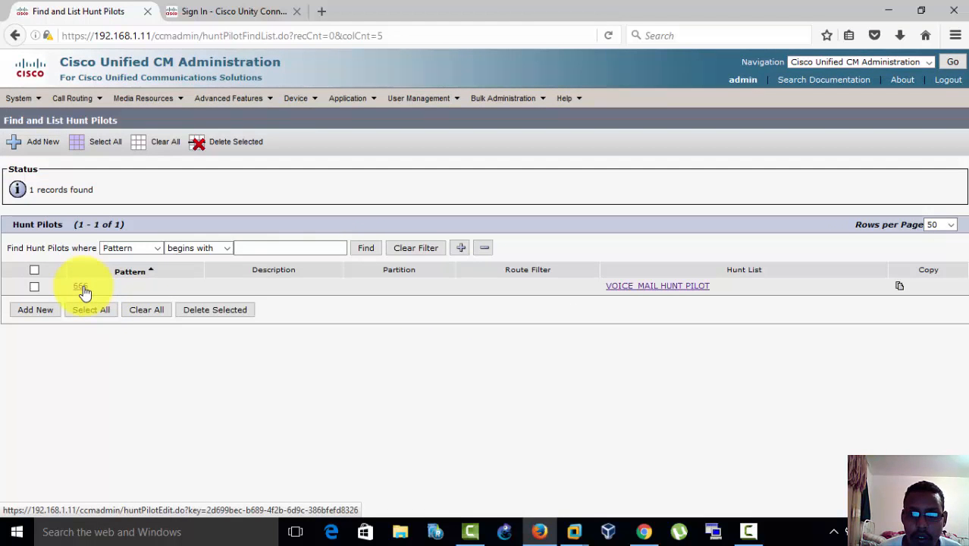
left_click(81, 288)
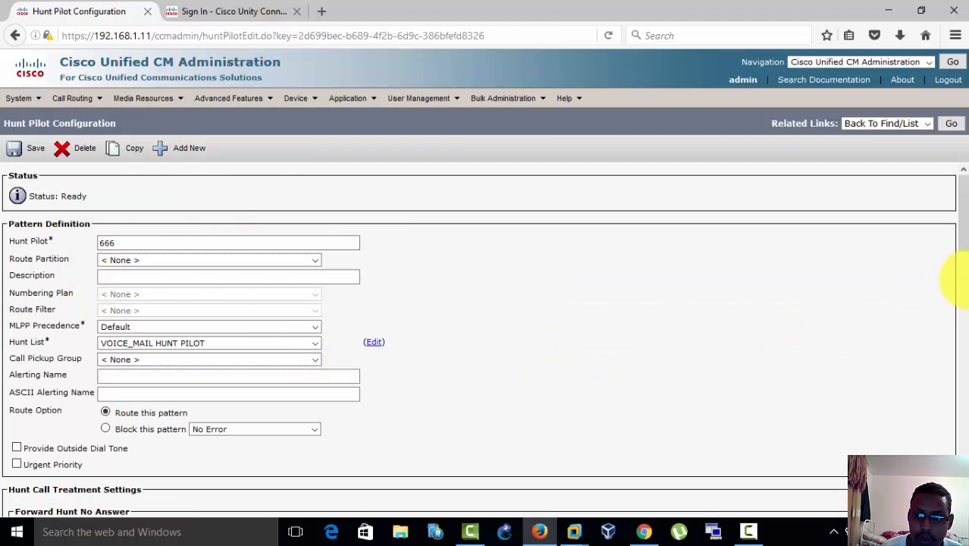
Step: Check hunt pilot 666's settings, keep VOICE_MAIL HUNT PILOT as its hunt list, and save the hunt pilot
scroll(961, 250, "down", 4)
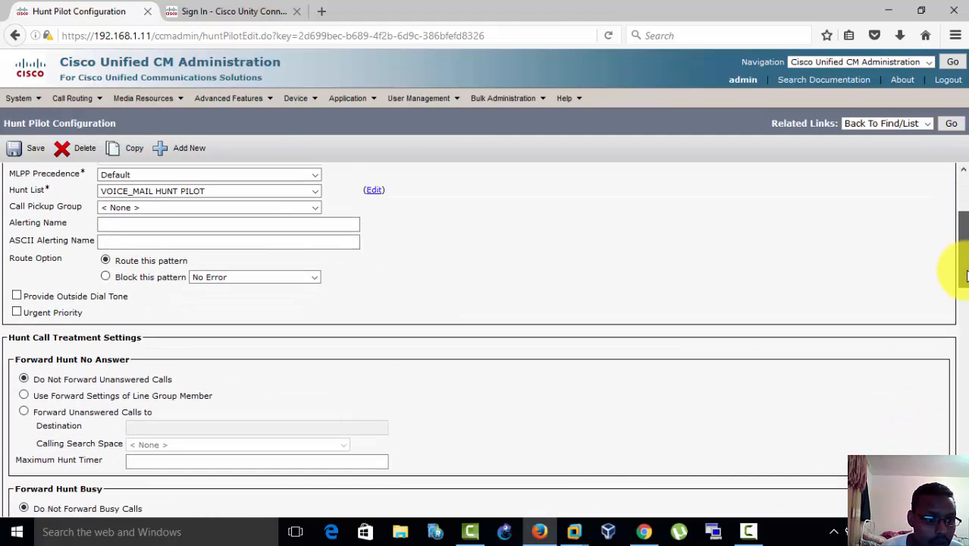
scroll(965, 282, "up", 4)
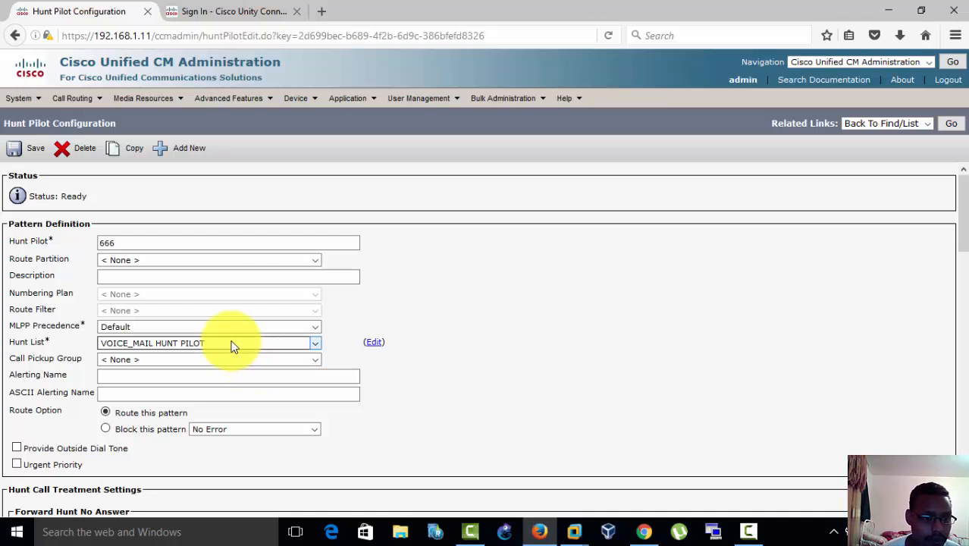
left_click(129, 343)
left_click(134, 346)
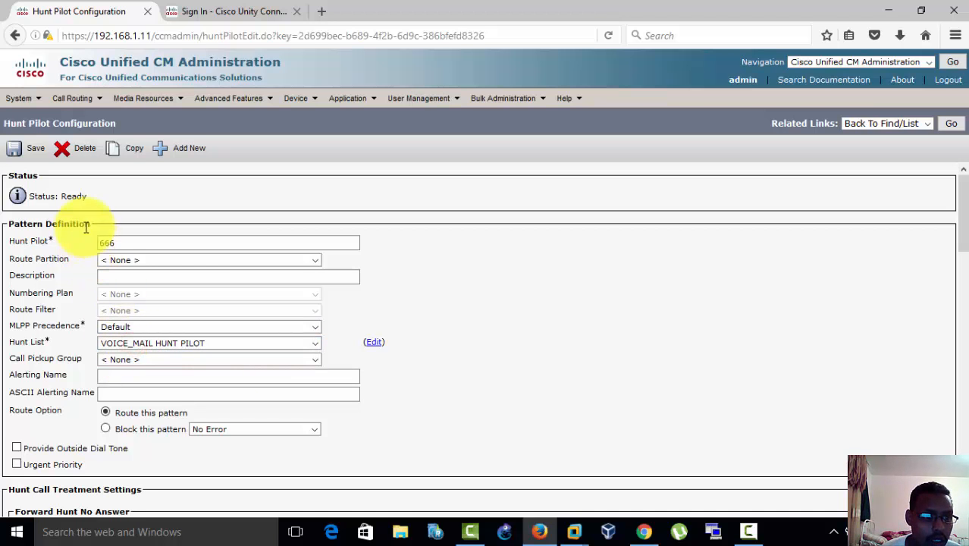
double_click(112, 243)
left_click(114, 345)
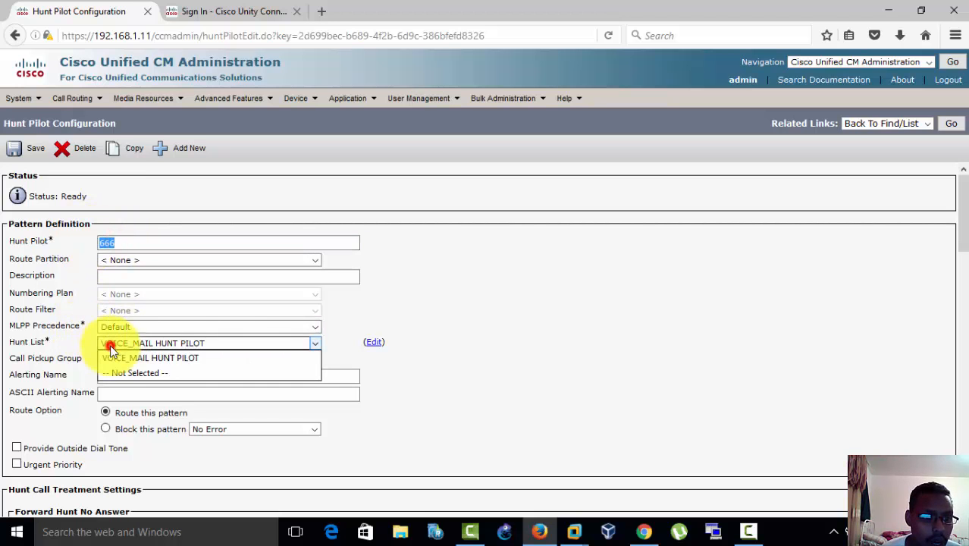
left_click(218, 345)
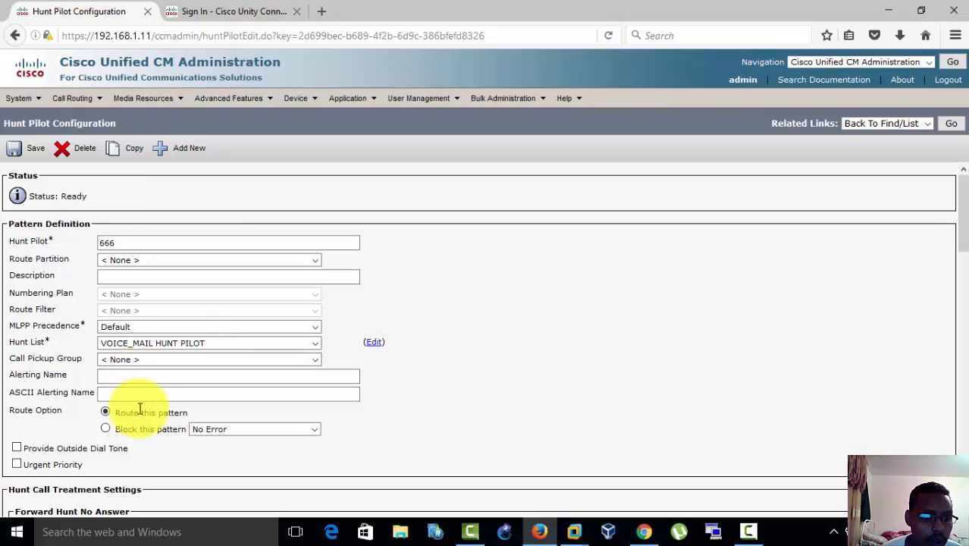
left_click(30, 155)
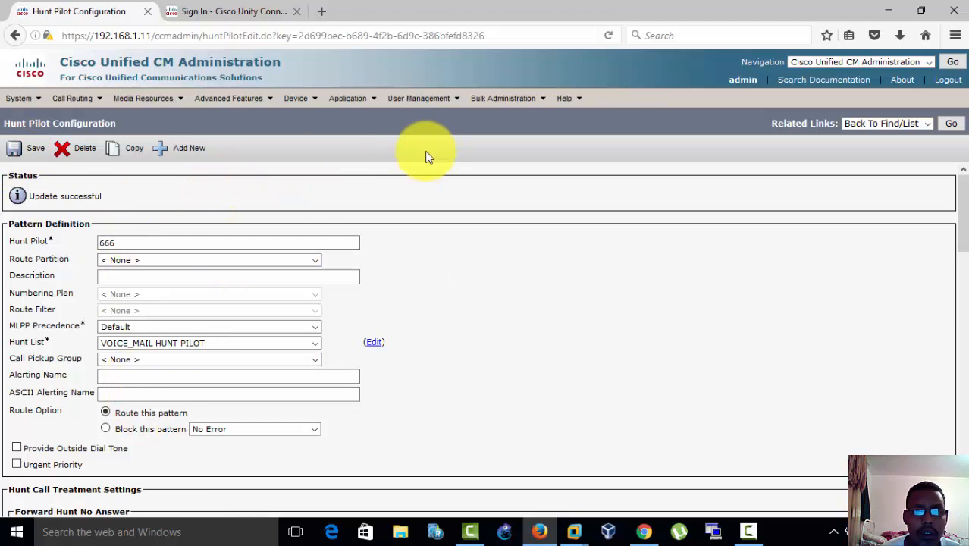
Step: Reopen the Cisco Voice Mail Port Wizard results page
mouse_move(253, 101)
mouse_move(263, 121)
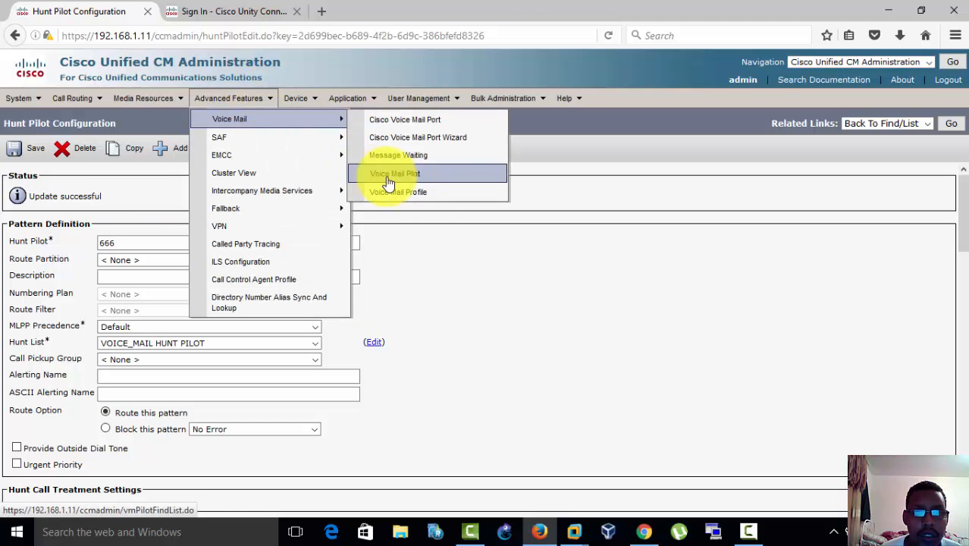
left_click(411, 138)
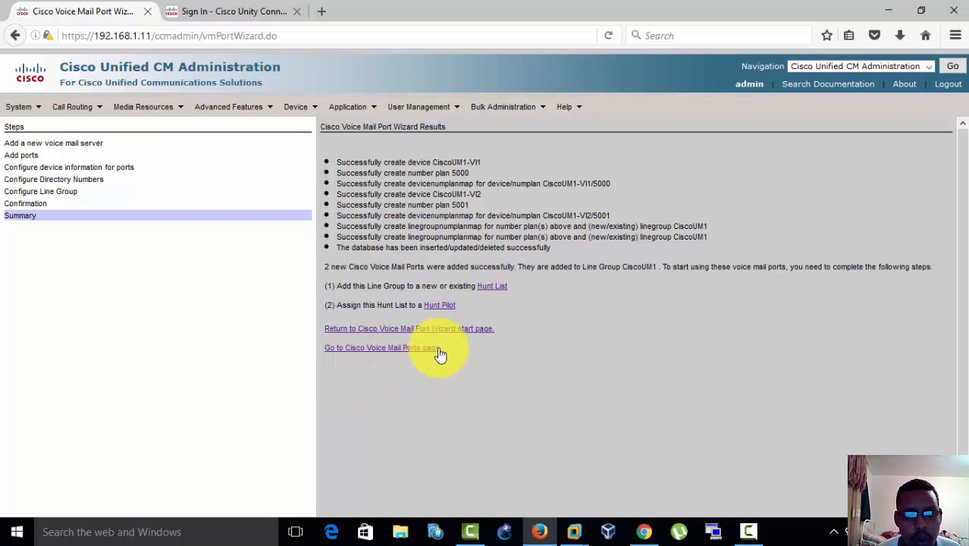
Step: List all message waiting numbers and delete both existing entries, 777 and 778
left_click(214, 110)
mouse_move(298, 133)
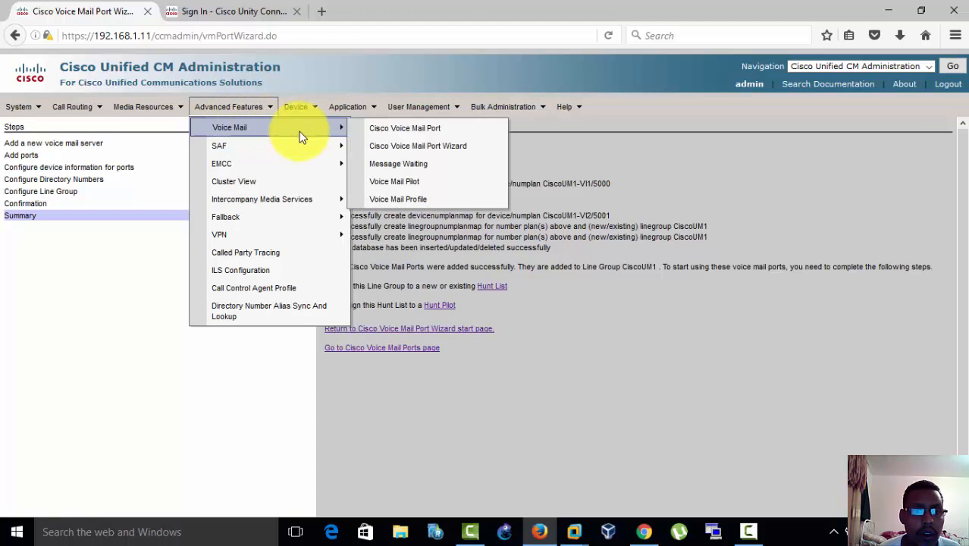
left_click(427, 168)
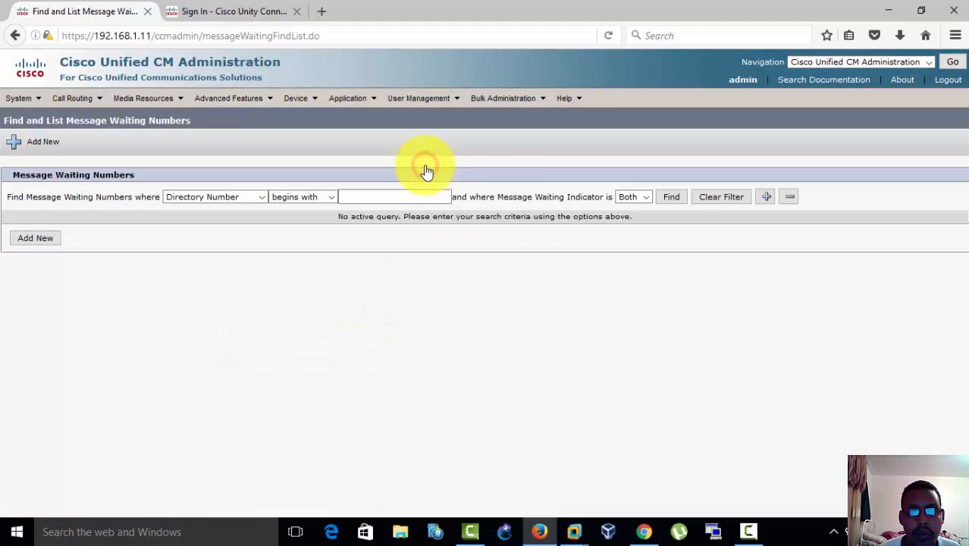
left_click(670, 197)
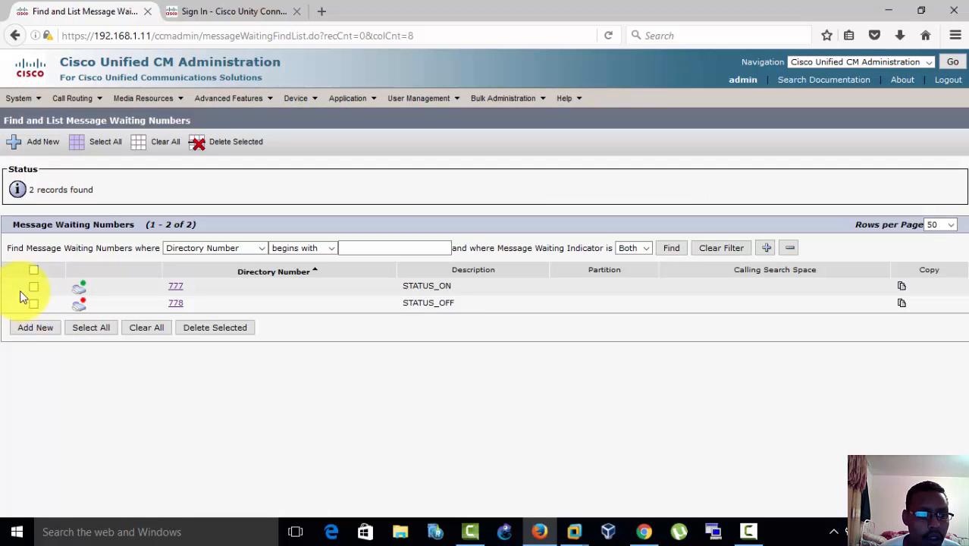
left_click(33, 271)
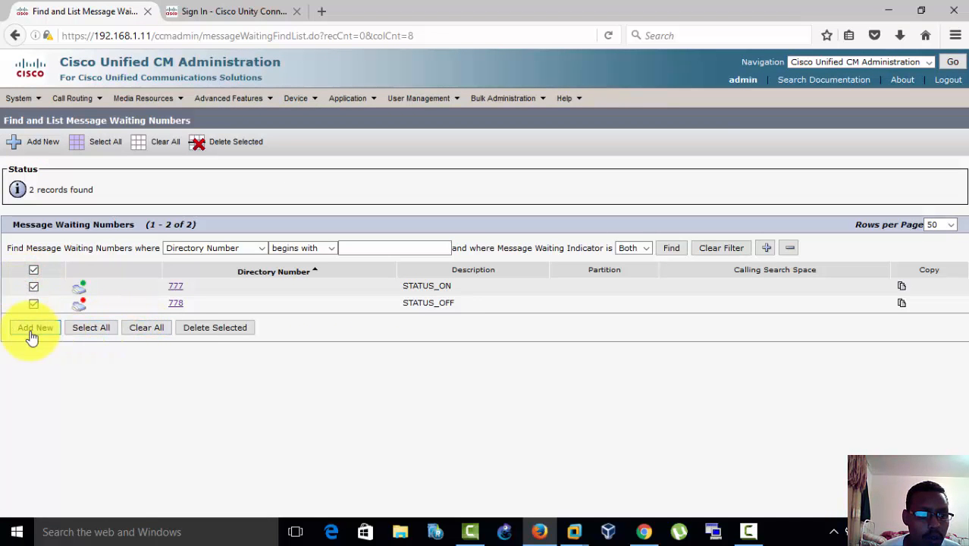
left_click(199, 328)
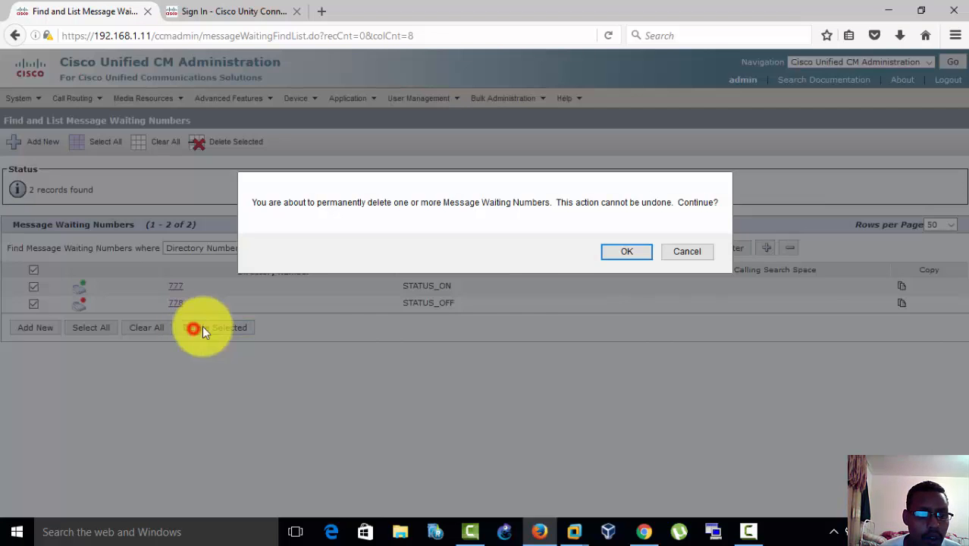
left_click(620, 254)
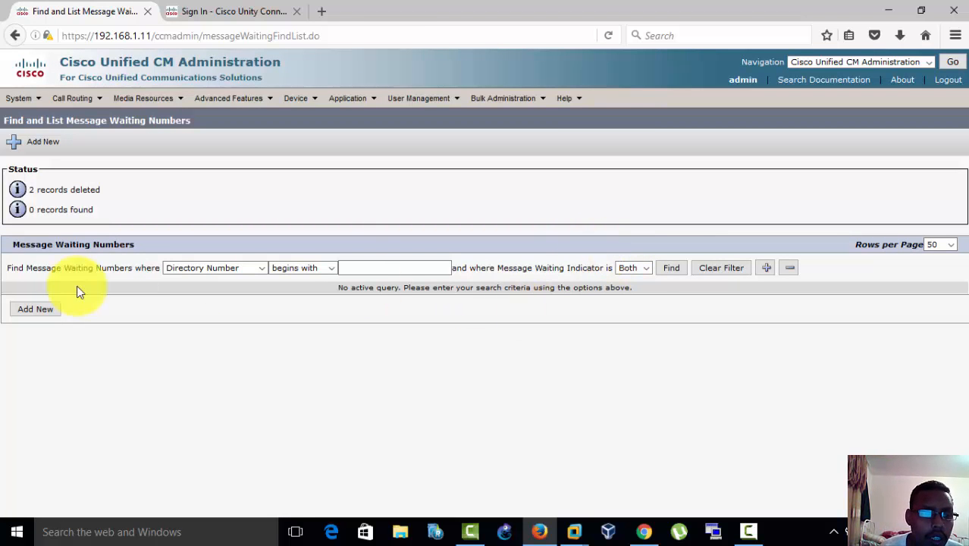
Step: Add message waiting number 777 with partition None, description STATUS_ON and the message waiting indicator On, and save it
left_click(23, 311)
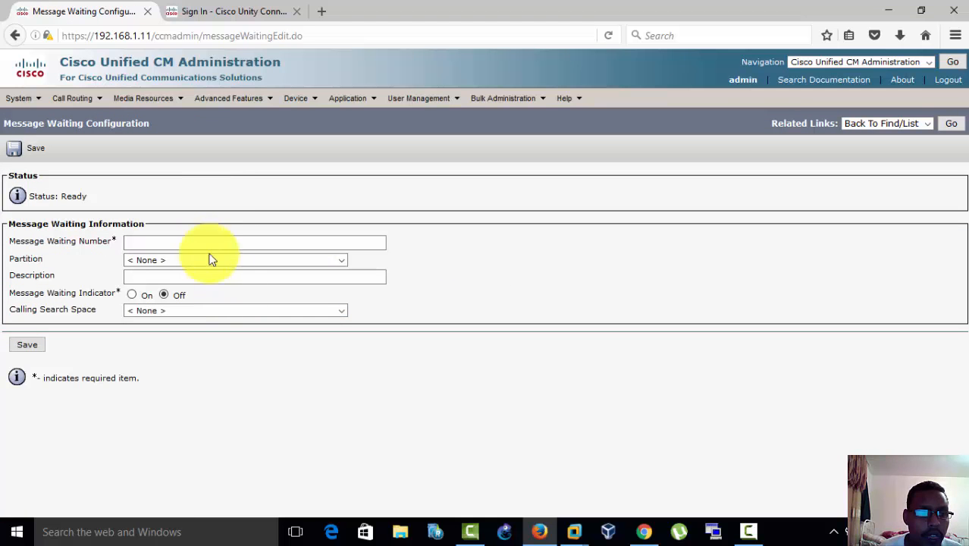
left_click(203, 244)
type("777")
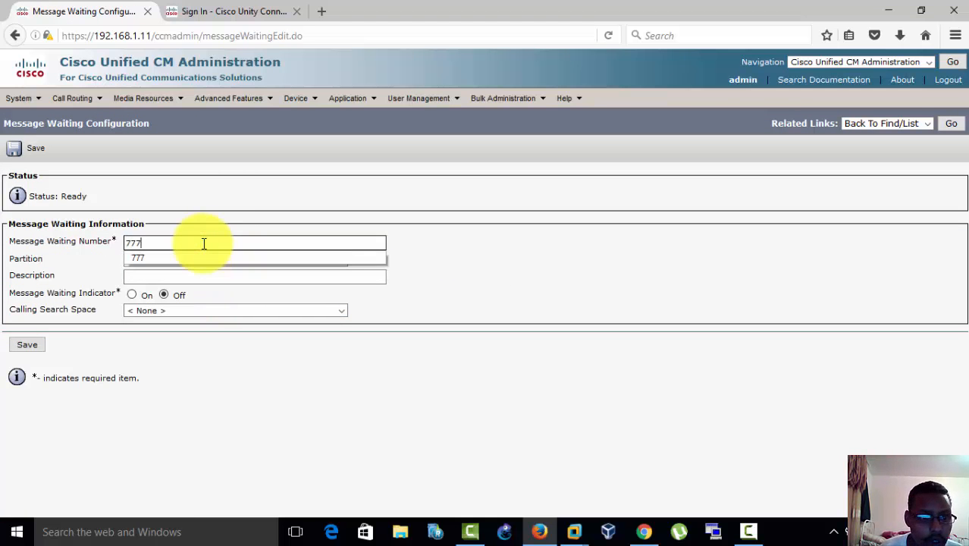
left_click(179, 260)
left_click(173, 260)
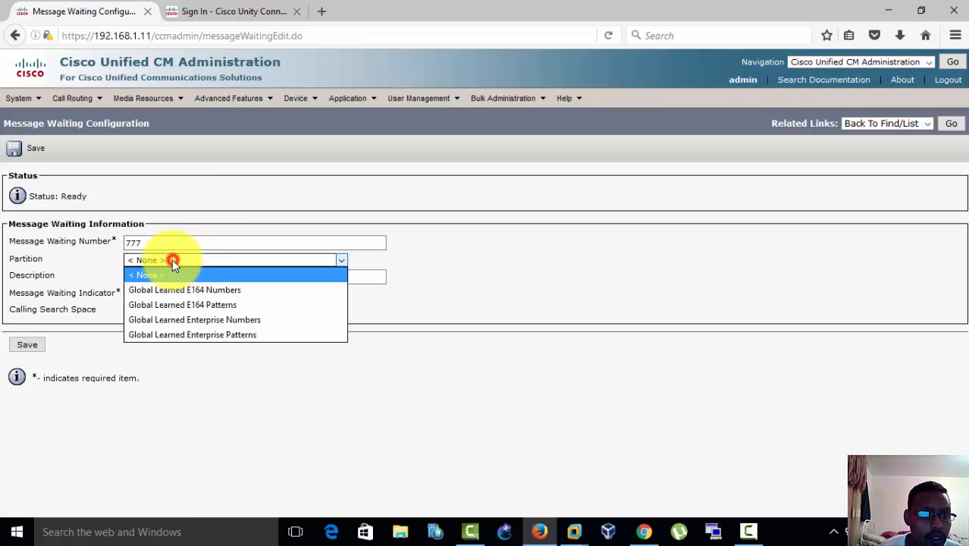
left_click(162, 243)
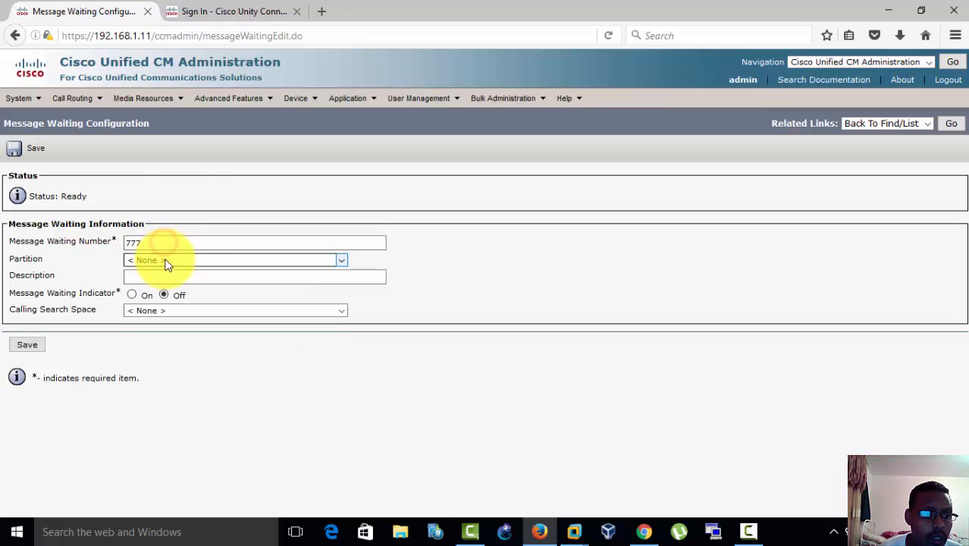
left_click(173, 278)
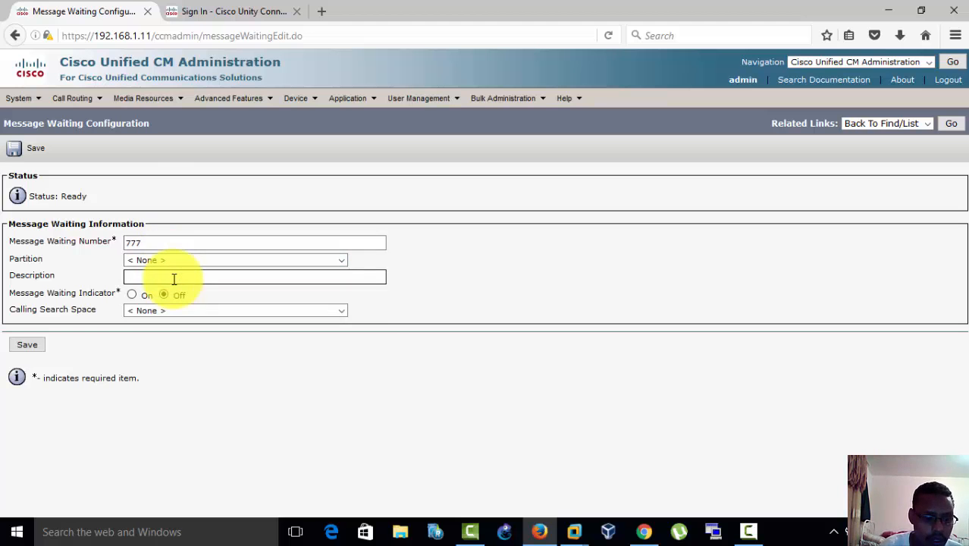
type("s")
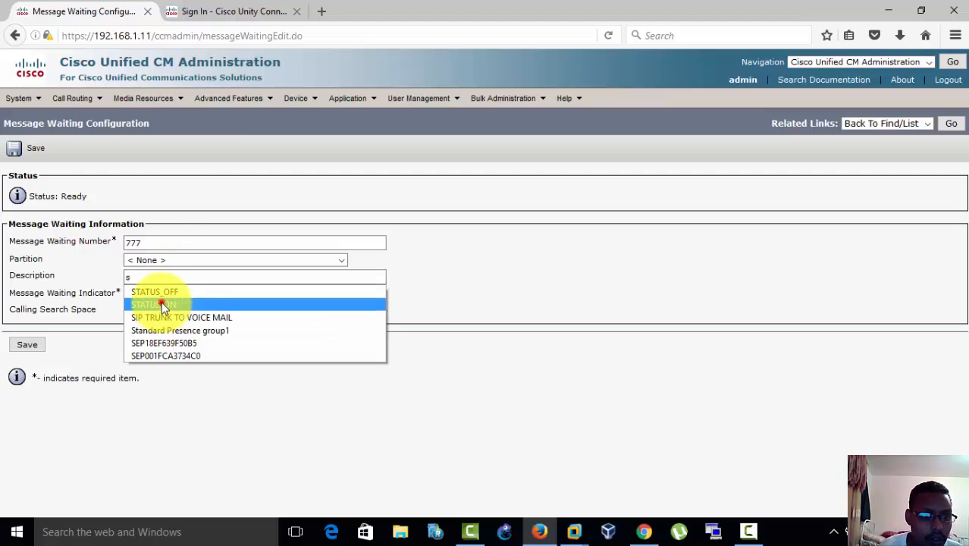
left_click(155, 304)
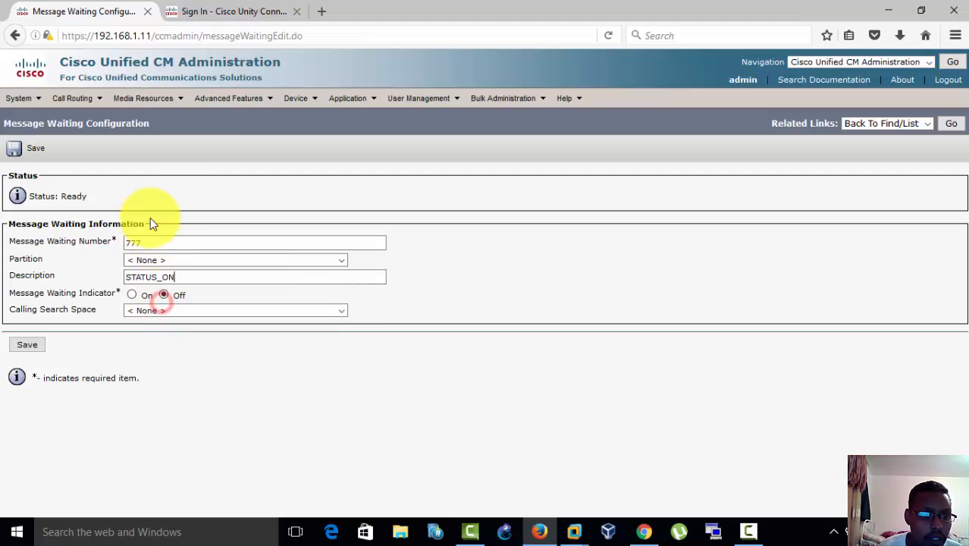
left_click(133, 297)
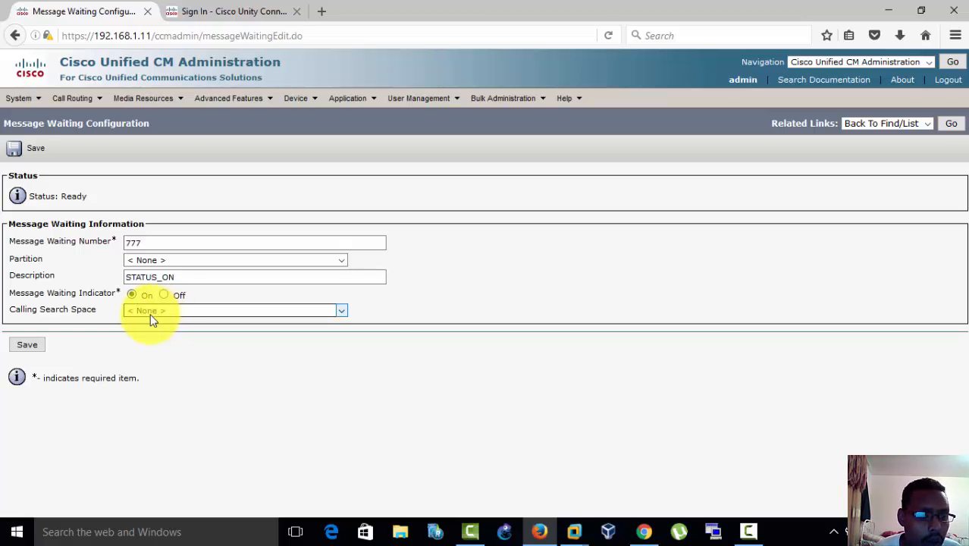
left_click(25, 347)
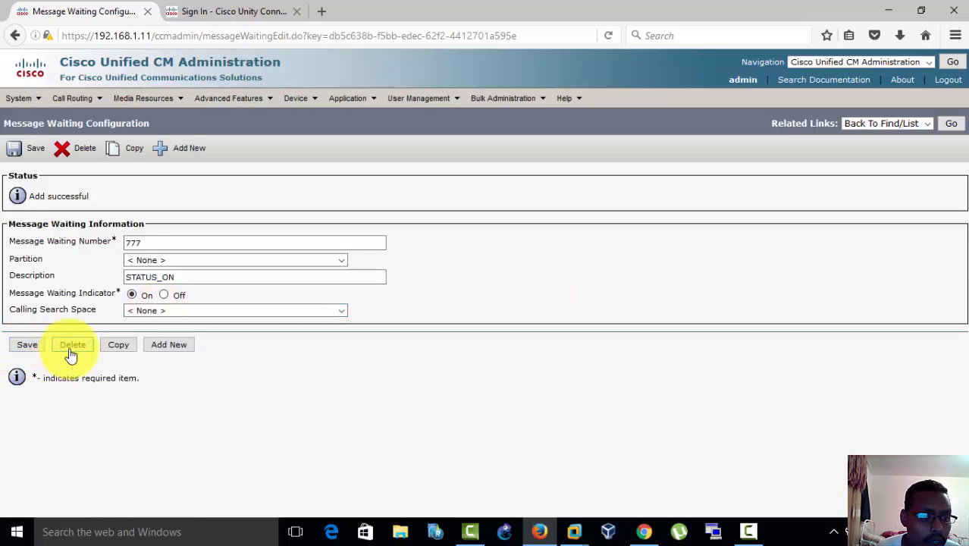
Step: Copy message waiting number 777 as 778 with description STATUS_OFF and the indicator Off, and save it
left_click(27, 345)
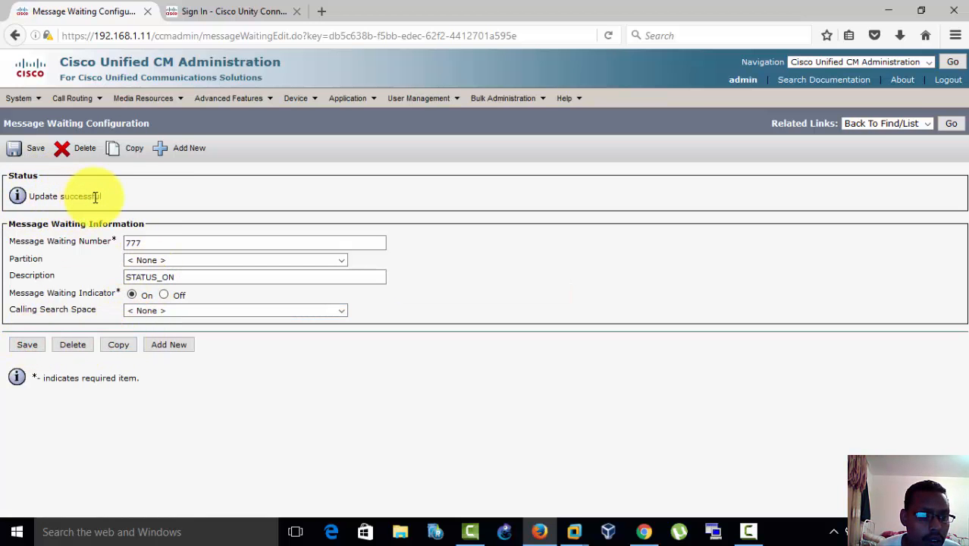
left_click(186, 242)
key("BackSpace")
type("8")
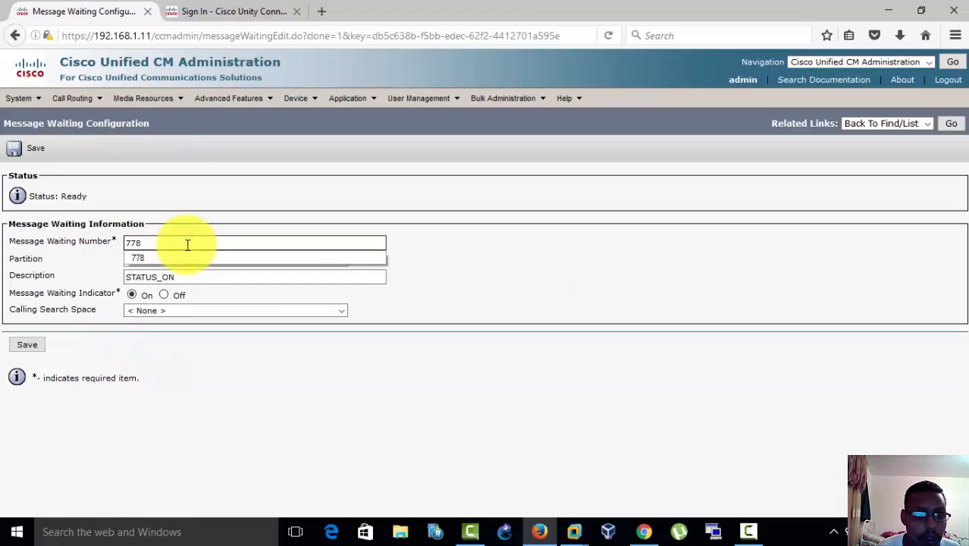
left_click(177, 277)
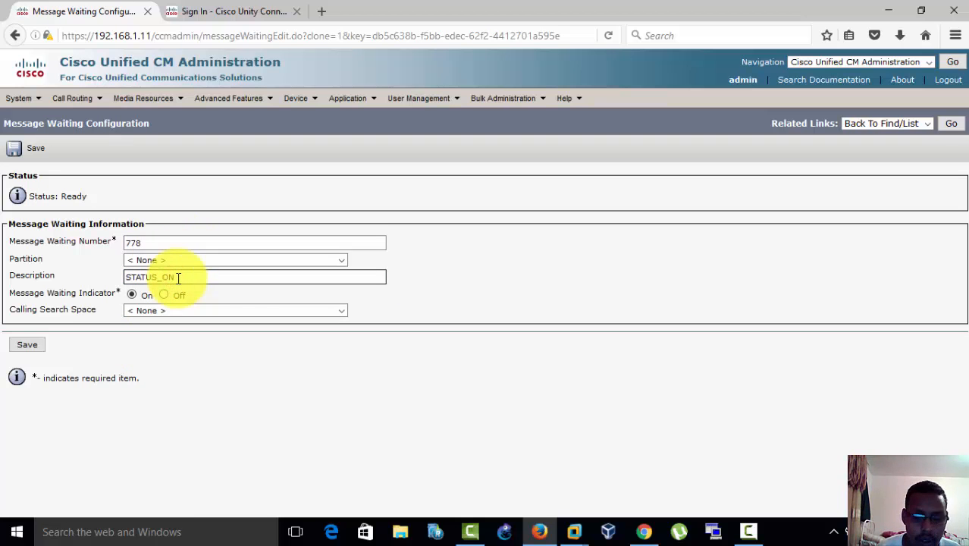
key("BackSpace")
left_click(174, 303)
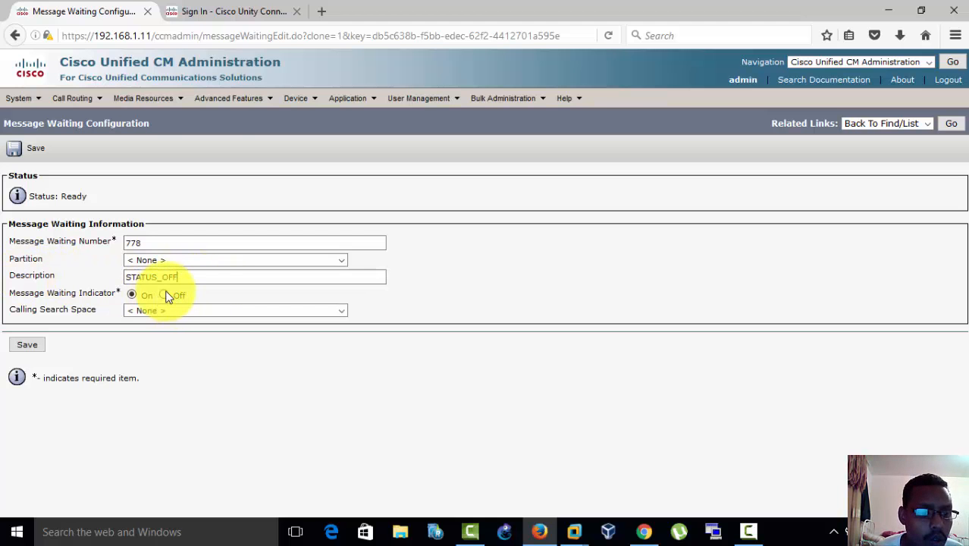
left_click(165, 295)
left_click(21, 346)
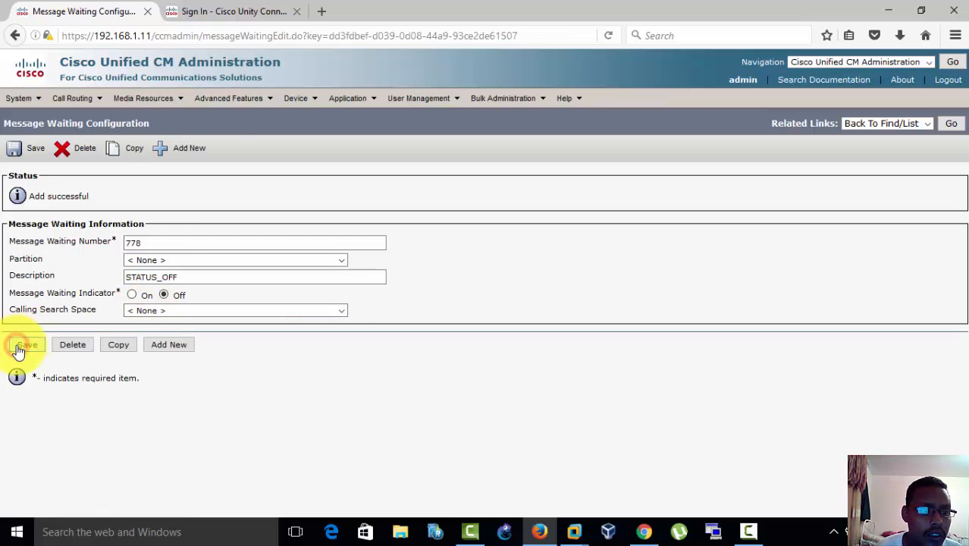
left_click(25, 345)
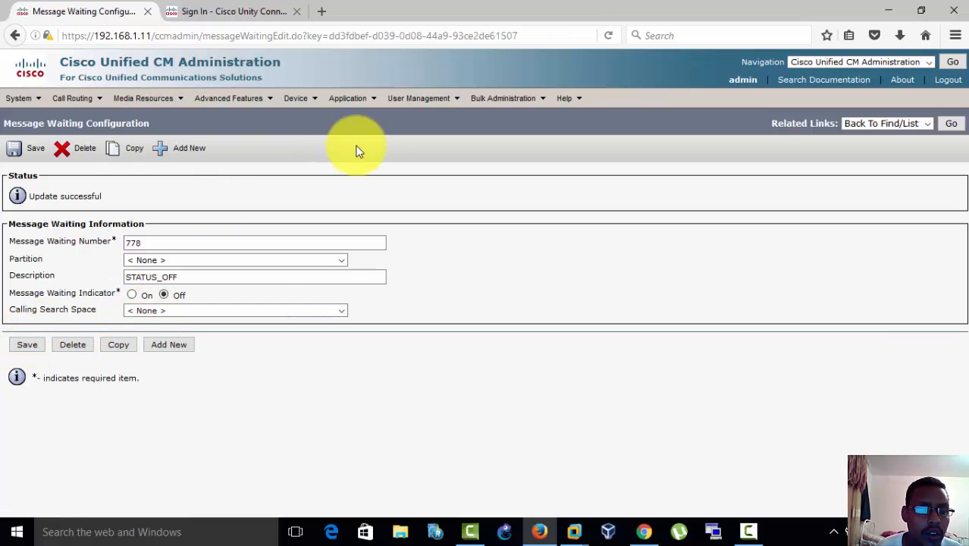
Step: Return to the list of message waiting numbers to review the On and Off entries
left_click(228, 99)
mouse_move(282, 119)
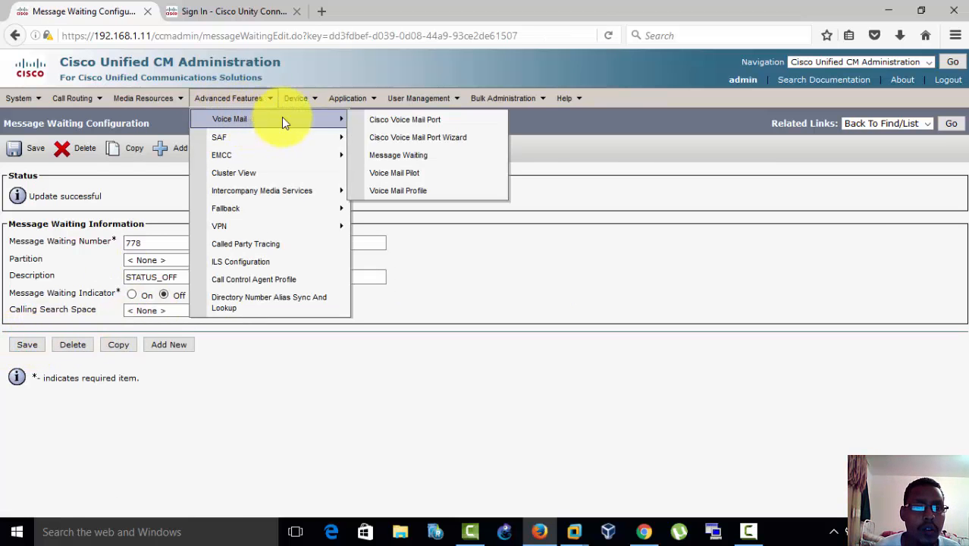
left_click(418, 164)
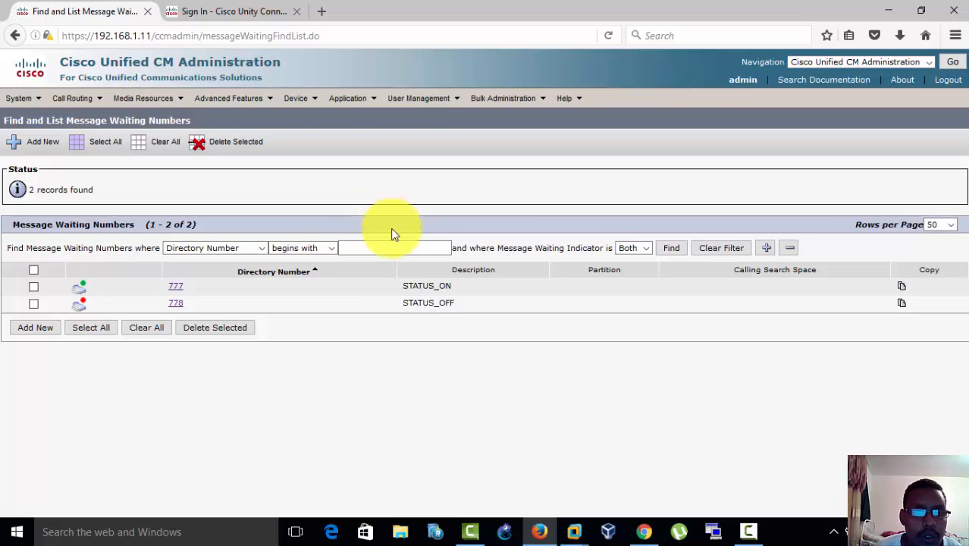
Step: From the voice mail pilots list, add pilot number 666 as the system's default voice mail pilot and save it
left_click(248, 101)
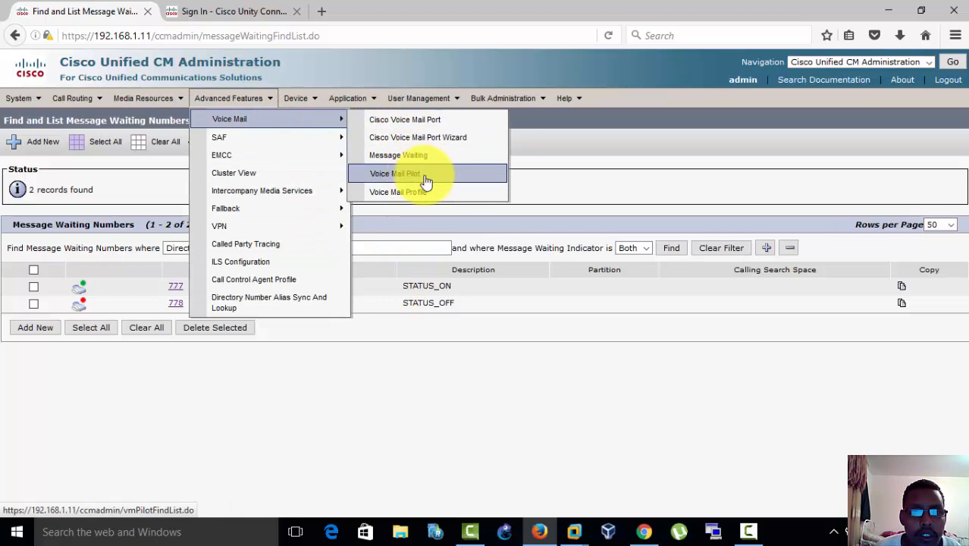
left_click(427, 174)
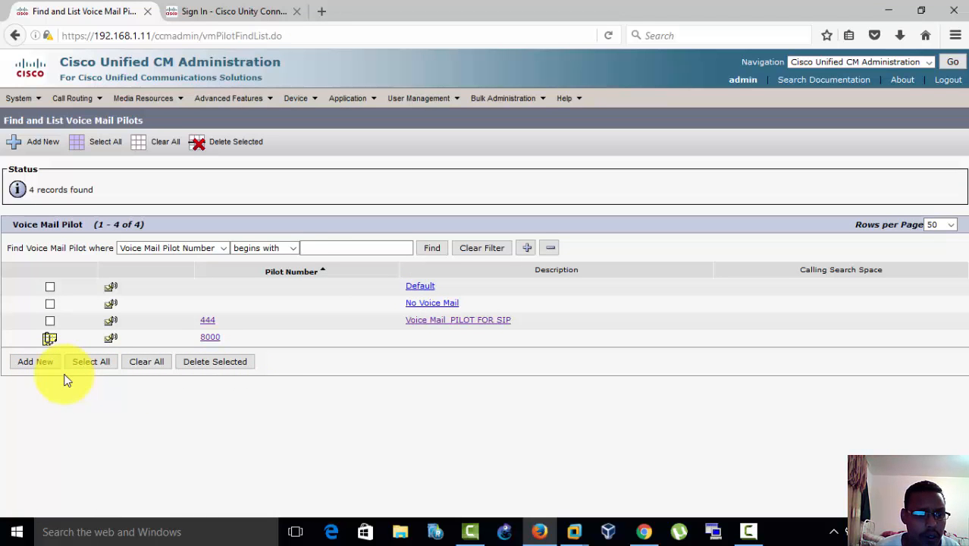
left_click(443, 253)
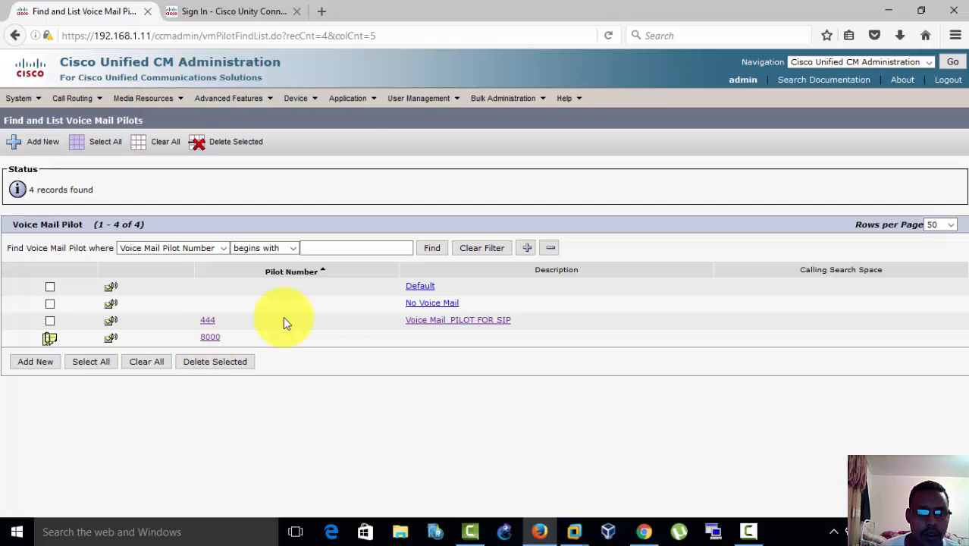
left_click(32, 363)
left_click(263, 240)
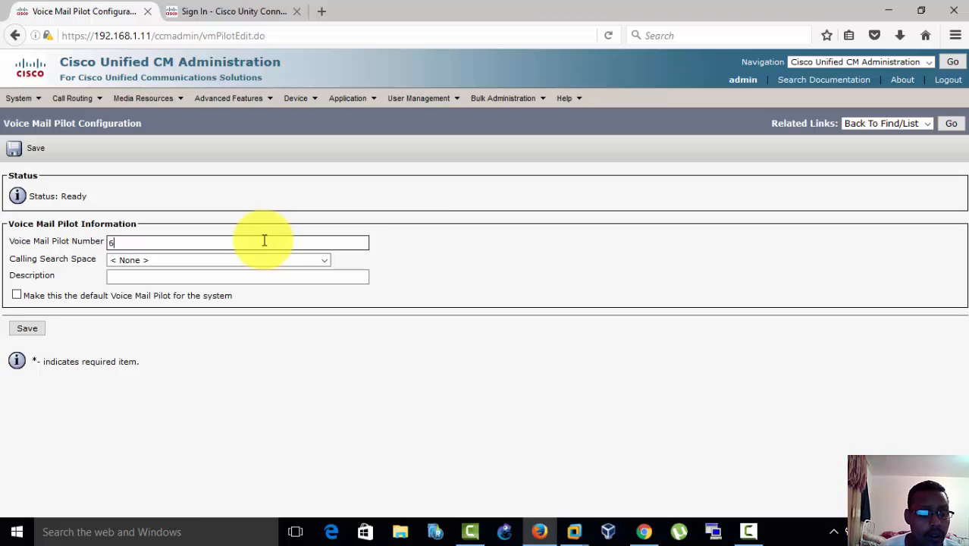
left_click(17, 295)
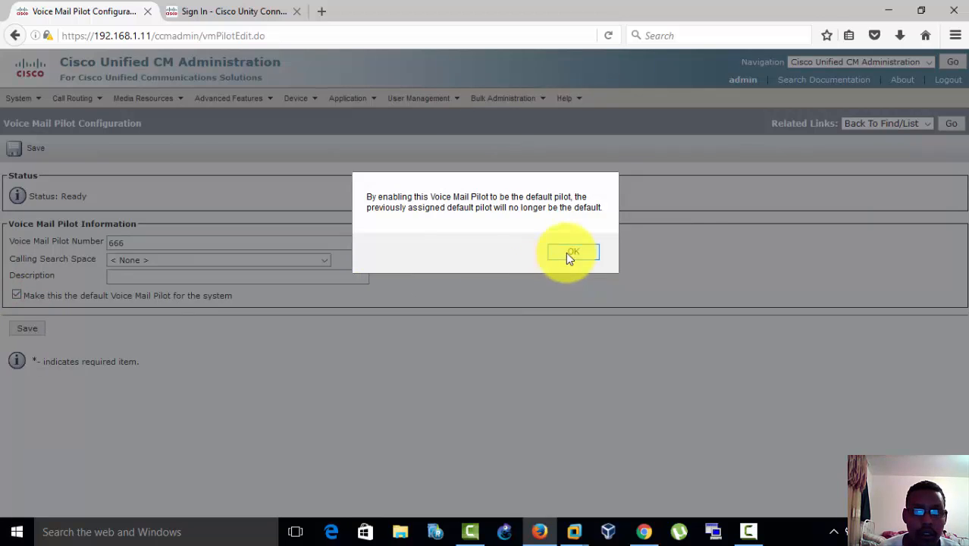
left_click(570, 252)
left_click(27, 329)
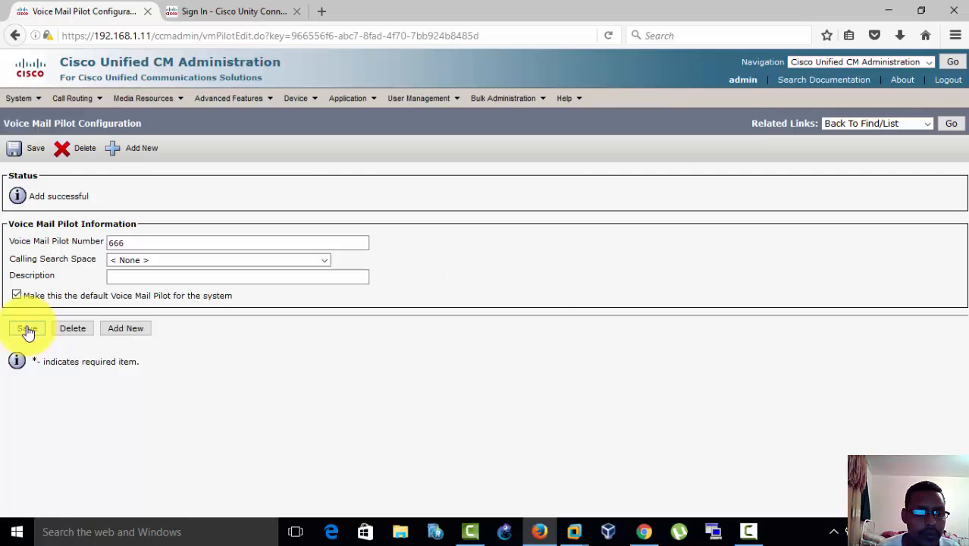
Step: List the voice mail profiles and open the configuration of VOICE_MAIL_PROFILE
mouse_move(258, 102)
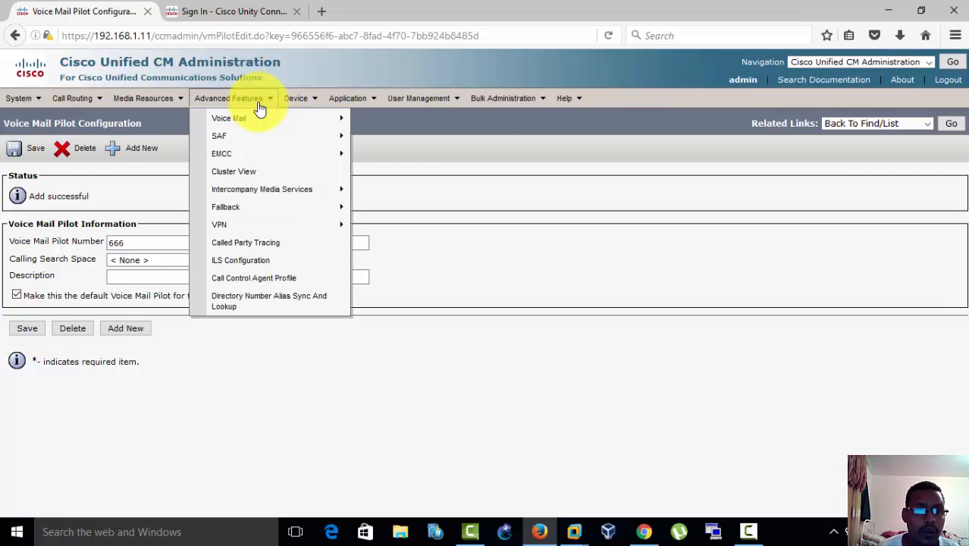
mouse_move(266, 122)
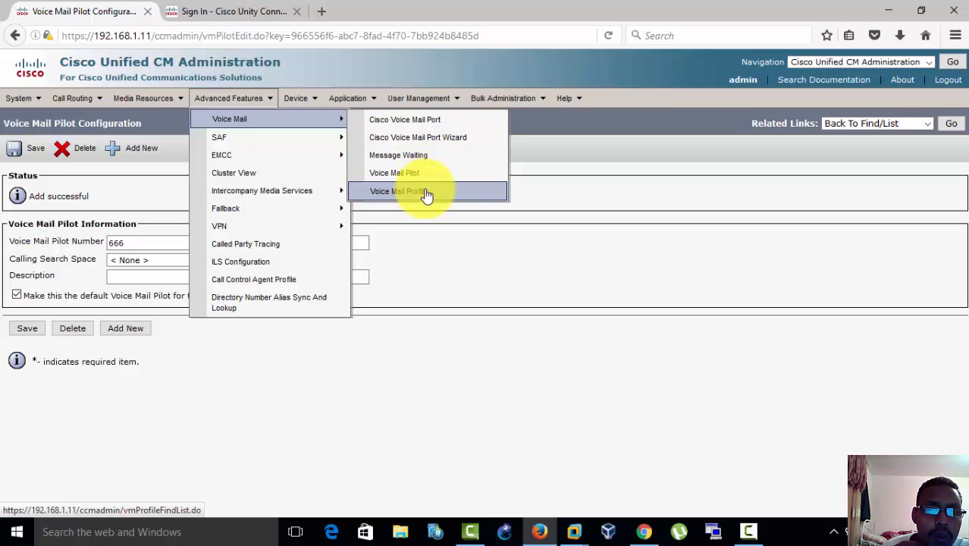
left_click(424, 191)
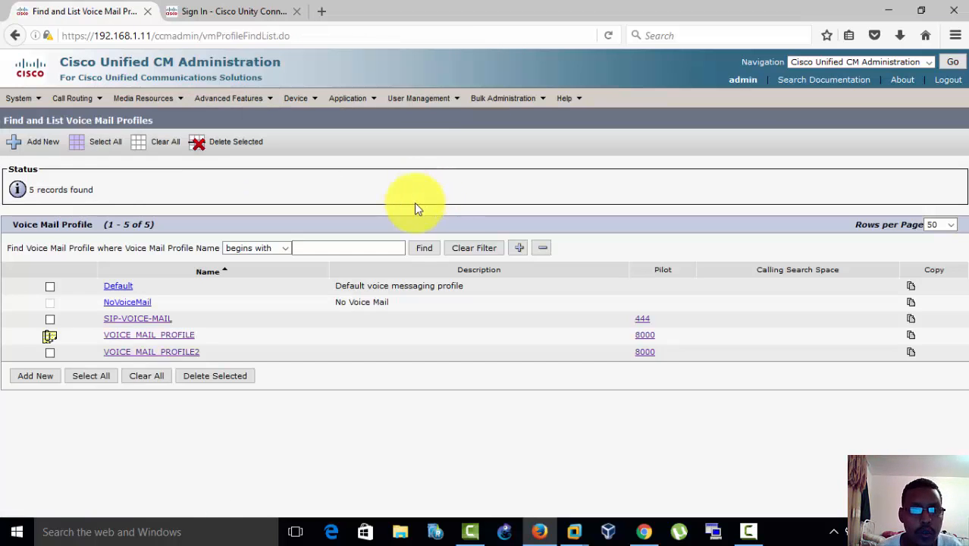
left_click(187, 339)
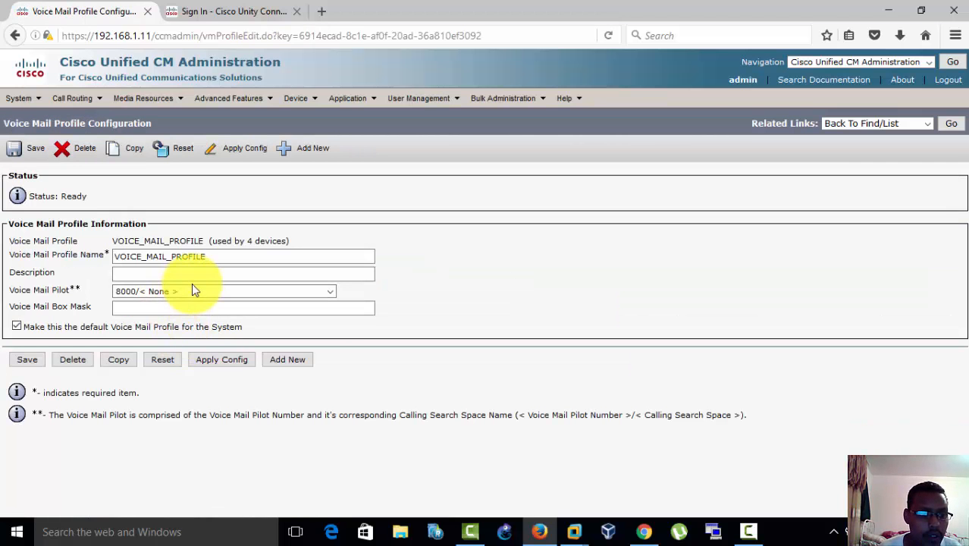
Step: Set the voice mail pilot of VOICE_MAIL_PROFILE to 666/< None > and save the profile
left_click(191, 295)
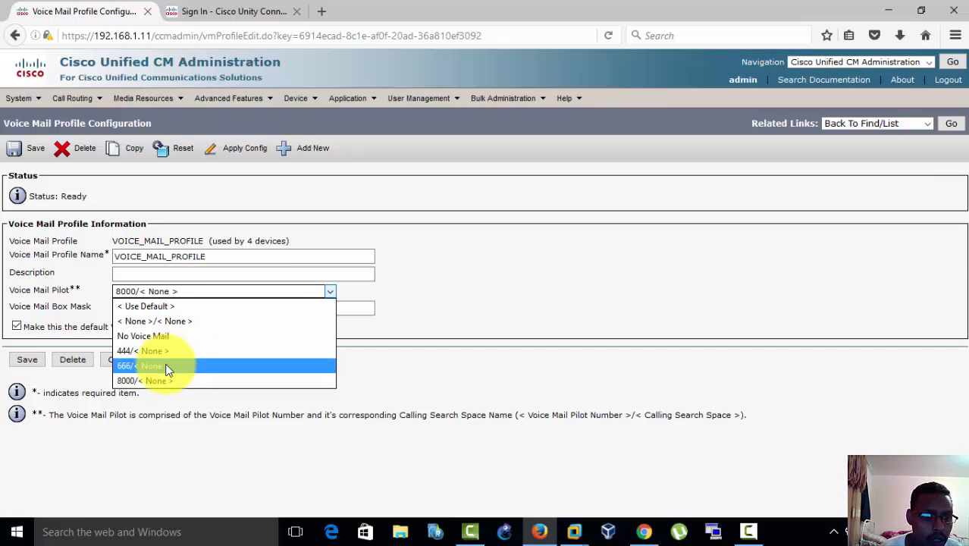
left_click(165, 365)
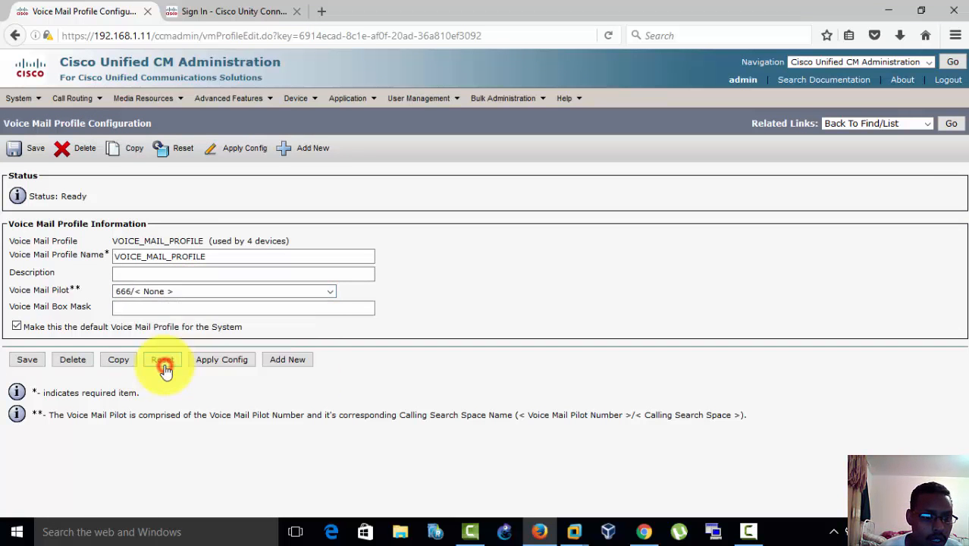
left_click(30, 362)
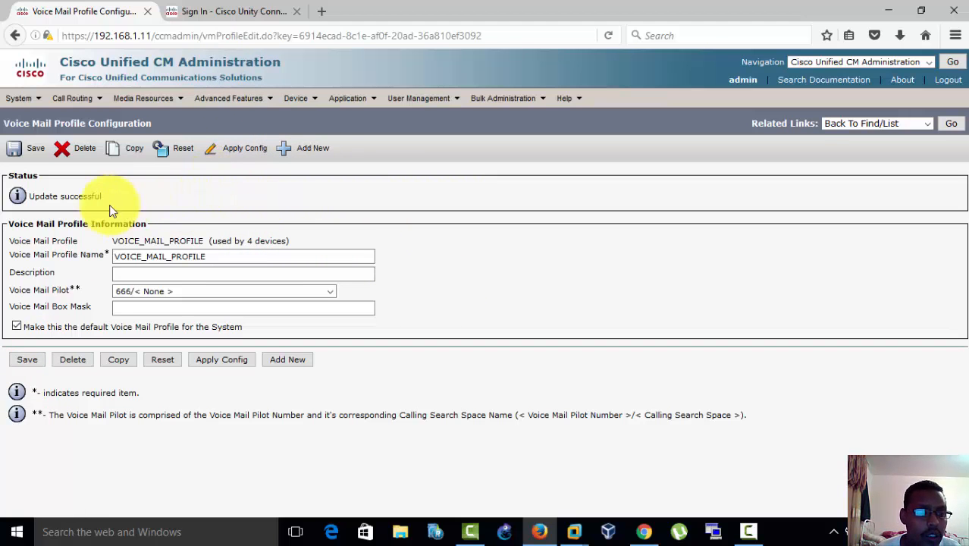
Step: Open the route lists page and search for all route lists without a filter
mouse_move(72, 98)
mouse_move(83, 114)
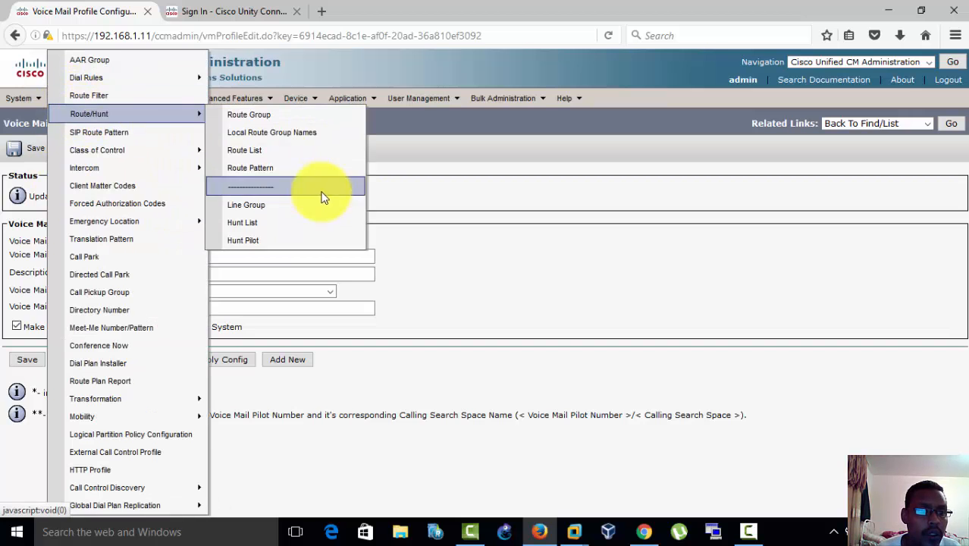
left_click(256, 150)
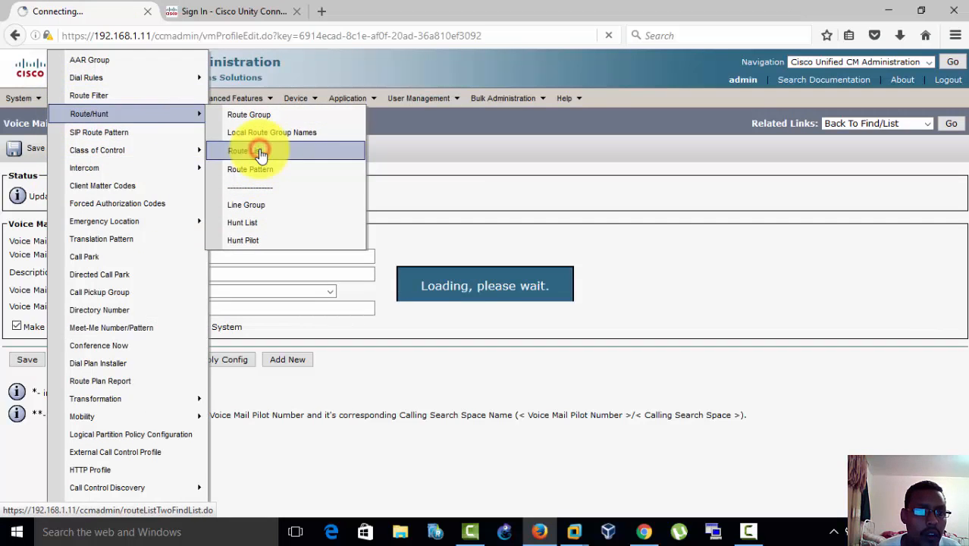
left_click(364, 198)
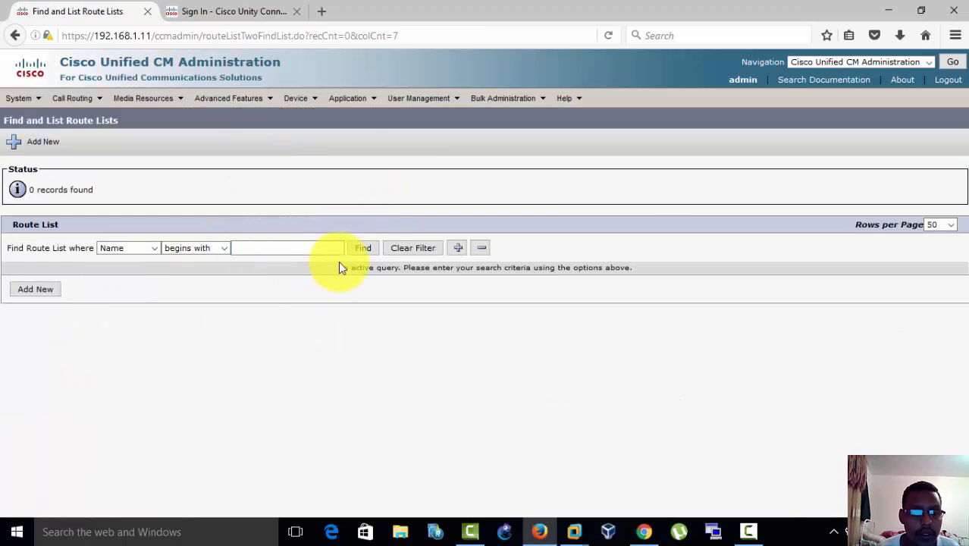
left_click(362, 251)
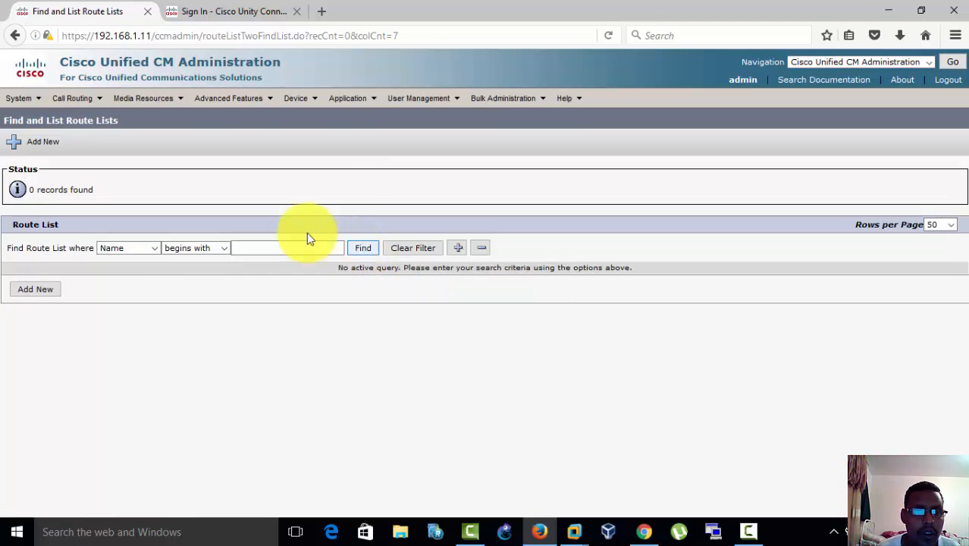
Step: Find the voice mail hunt list among the hunt lists, reset it, and close the device reset window
mouse_move(72, 98)
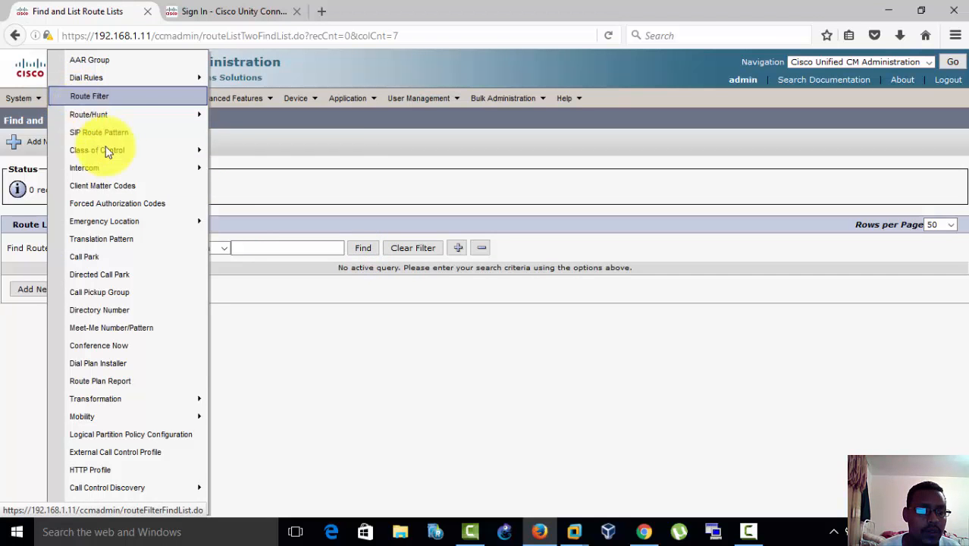
mouse_move(119, 151)
mouse_move(126, 110)
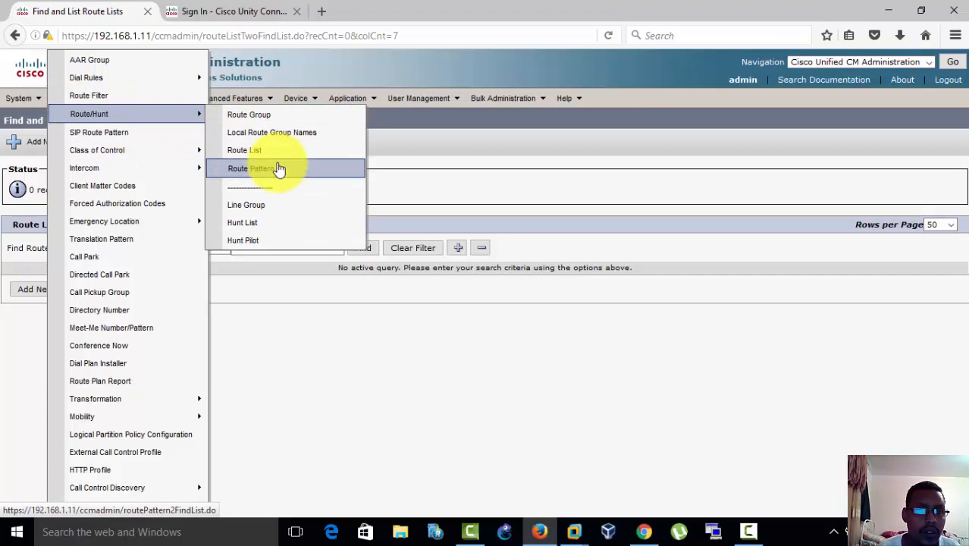
left_click(261, 221)
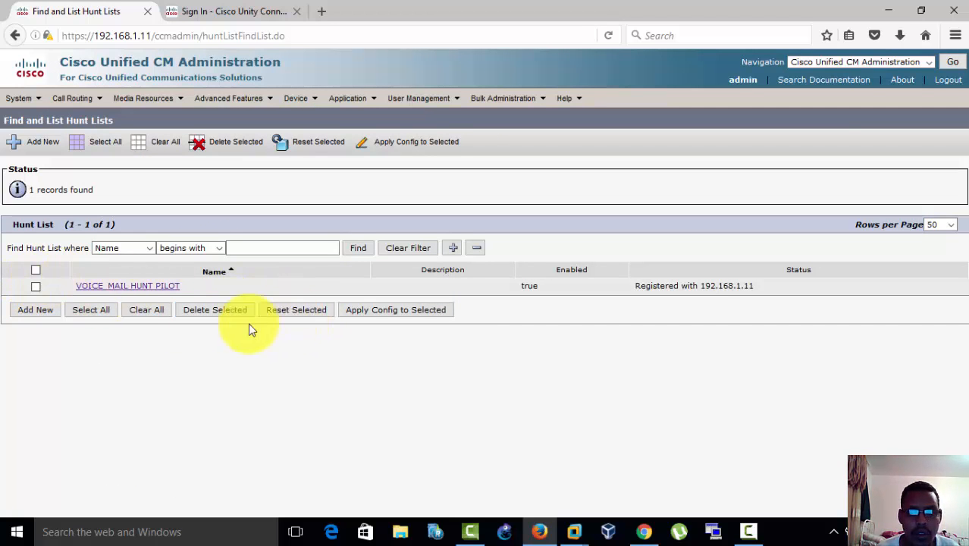
left_click(36, 287)
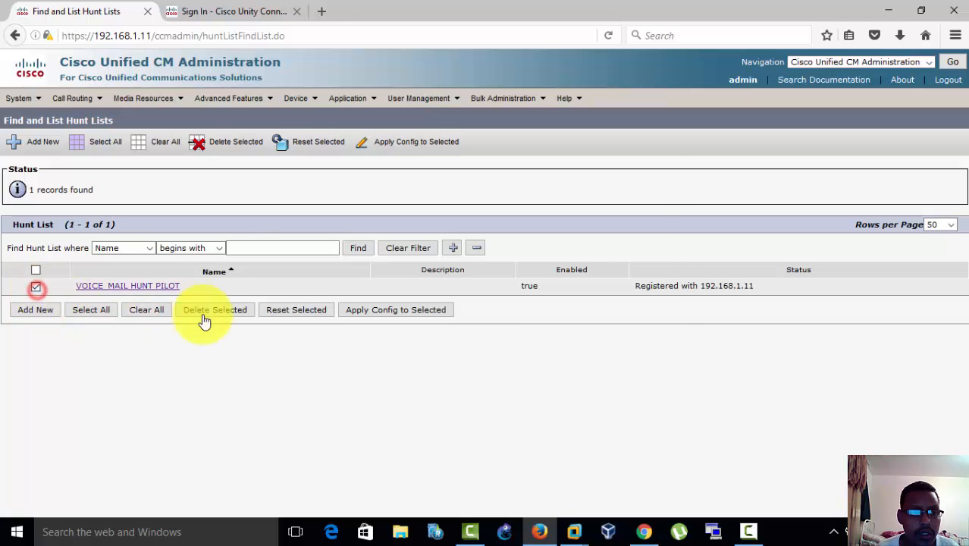
left_click(280, 310)
left_click(252, 463)
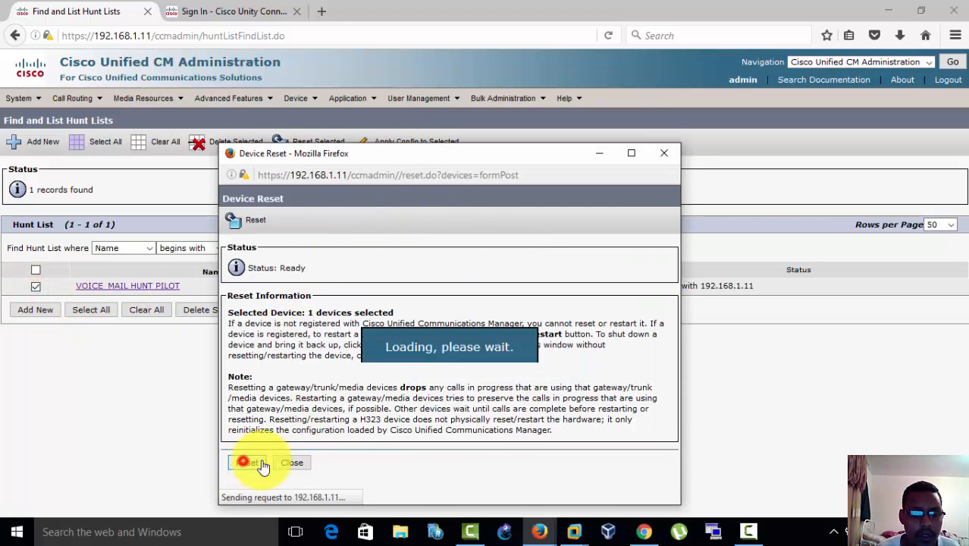
left_click(298, 467)
left_click(442, 388)
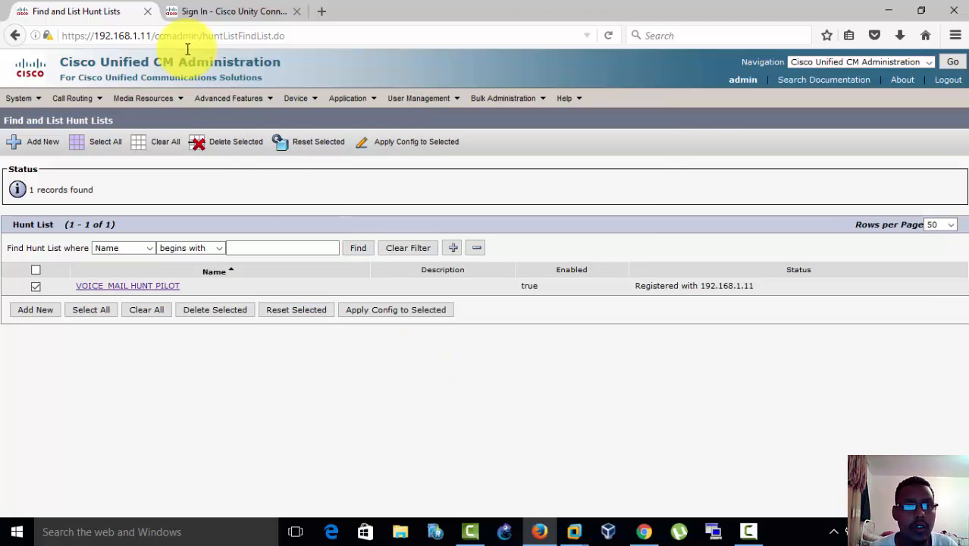
Step: Switch to Cisco Unity Connection Administration and sign in with the prefilled administrator credentials
left_click(216, 17)
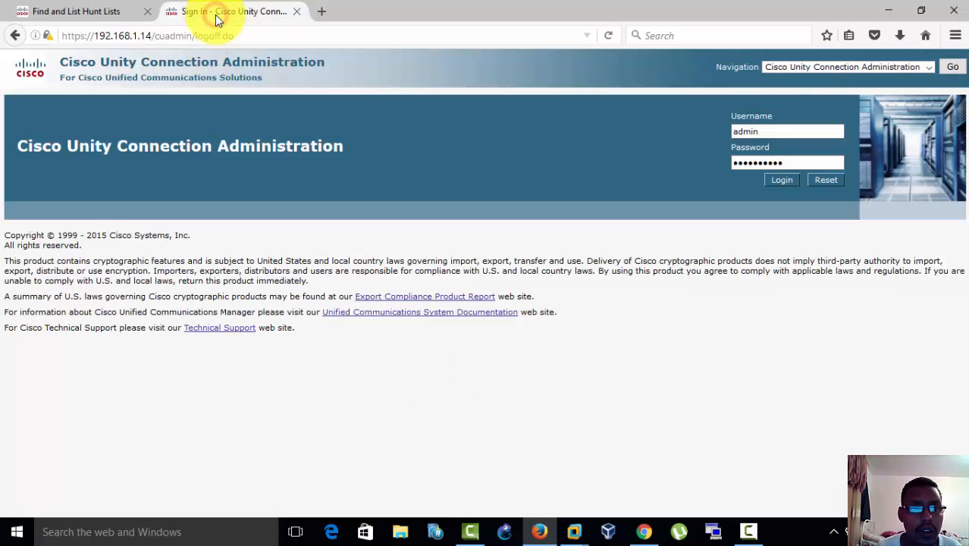
left_click(779, 180)
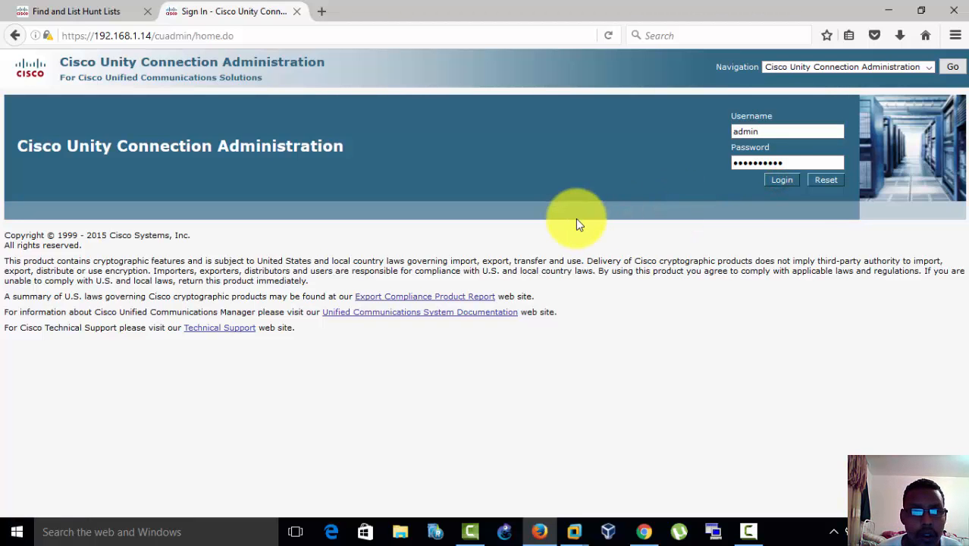
left_click(774, 181)
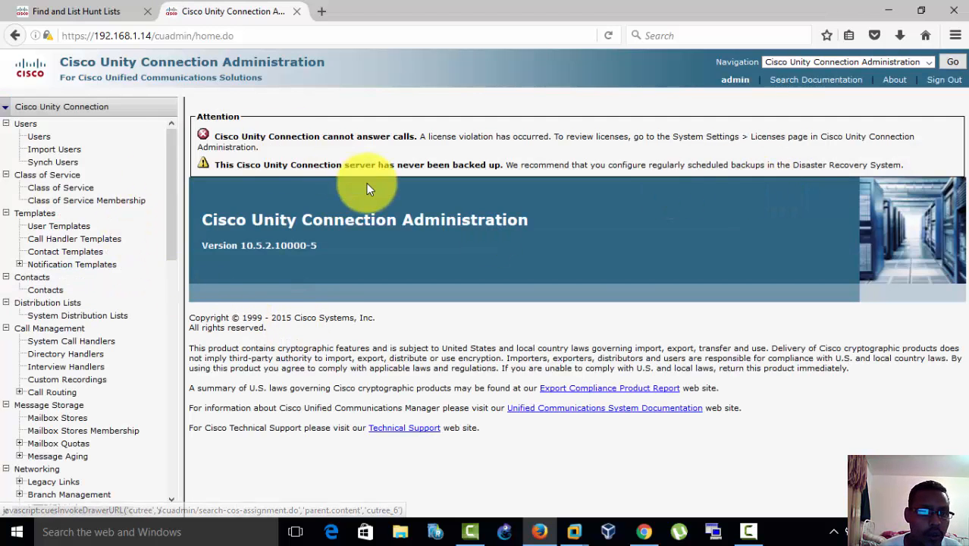
Step: List the user templates and open voicemailusertemplate for editing
left_click(174, 232)
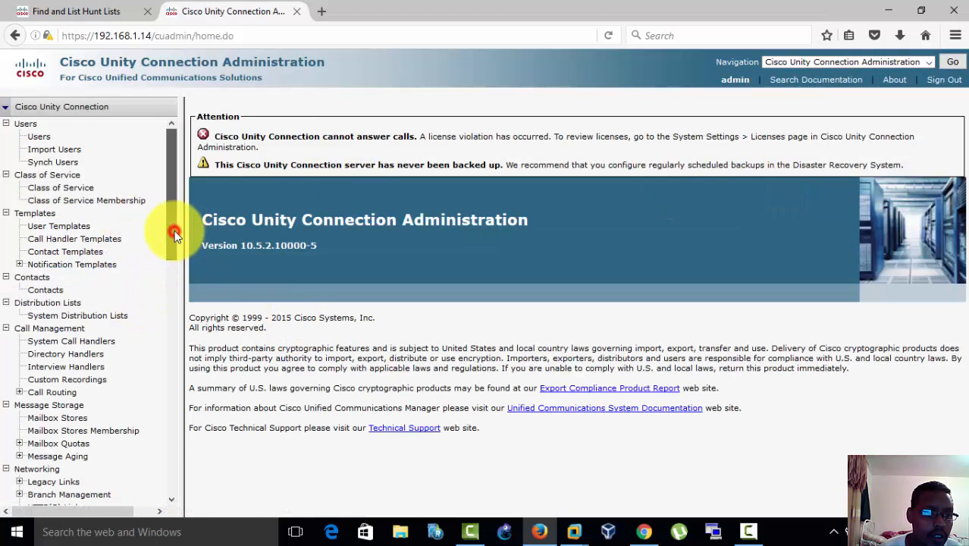
left_click(173, 199)
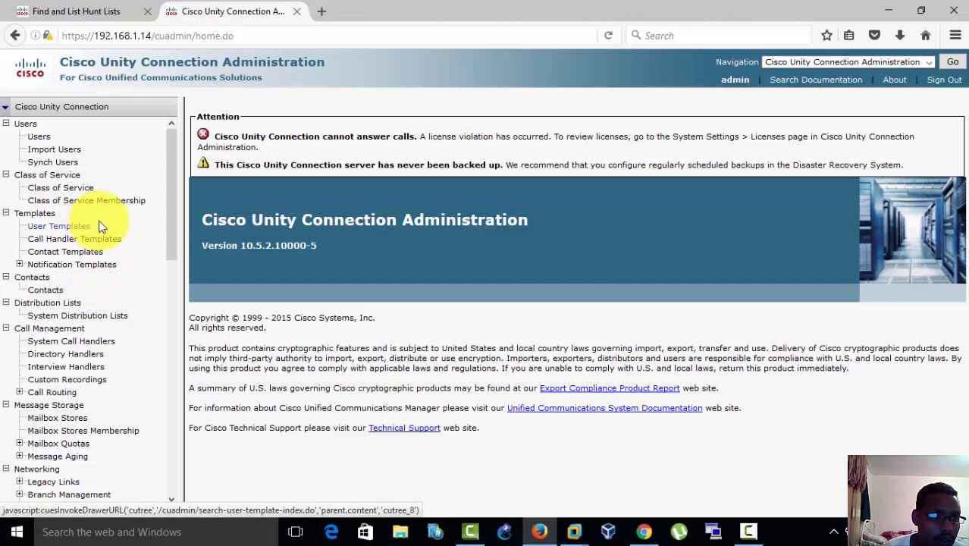
left_click(64, 227)
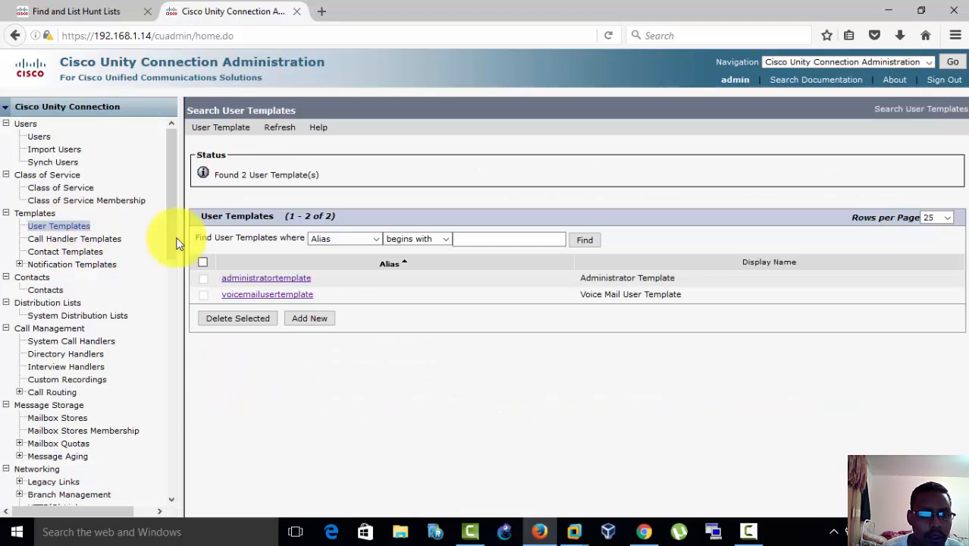
left_click(280, 298)
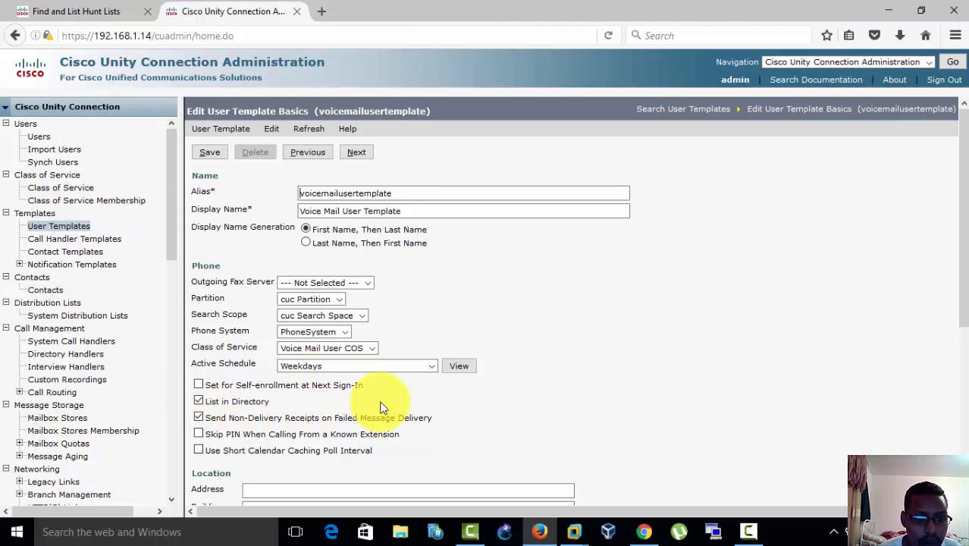
Step: Review the voicemail PIN options and authentication rule in the template's password settings
mouse_move(273, 130)
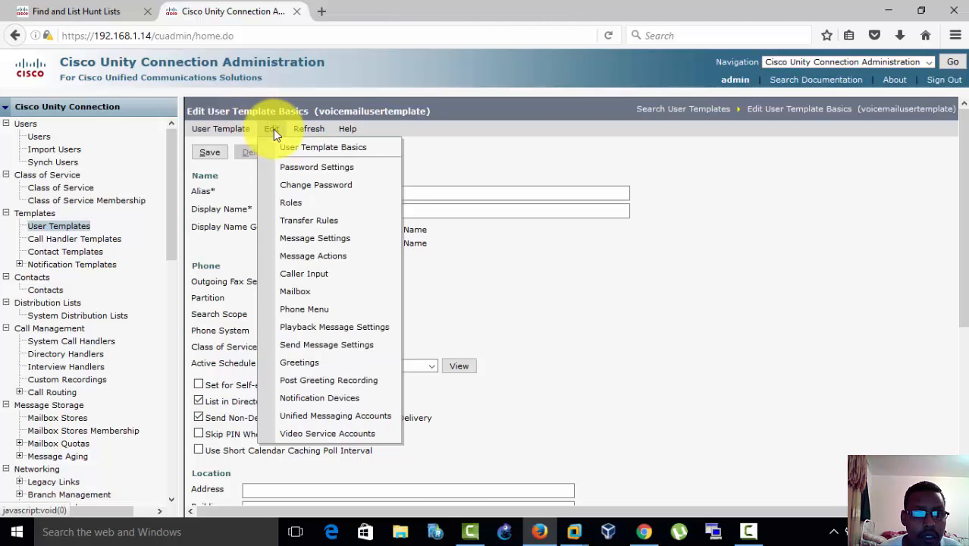
left_click(298, 168)
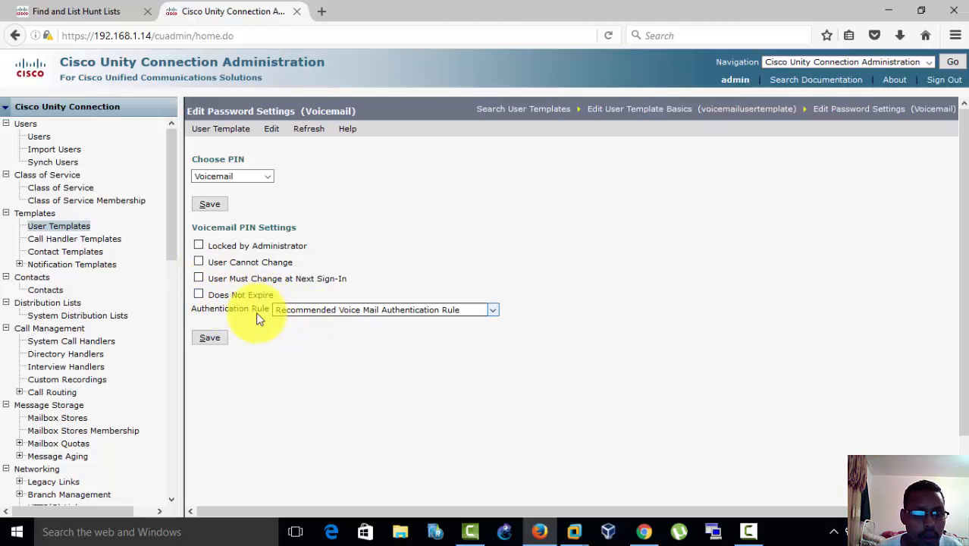
left_click(265, 130)
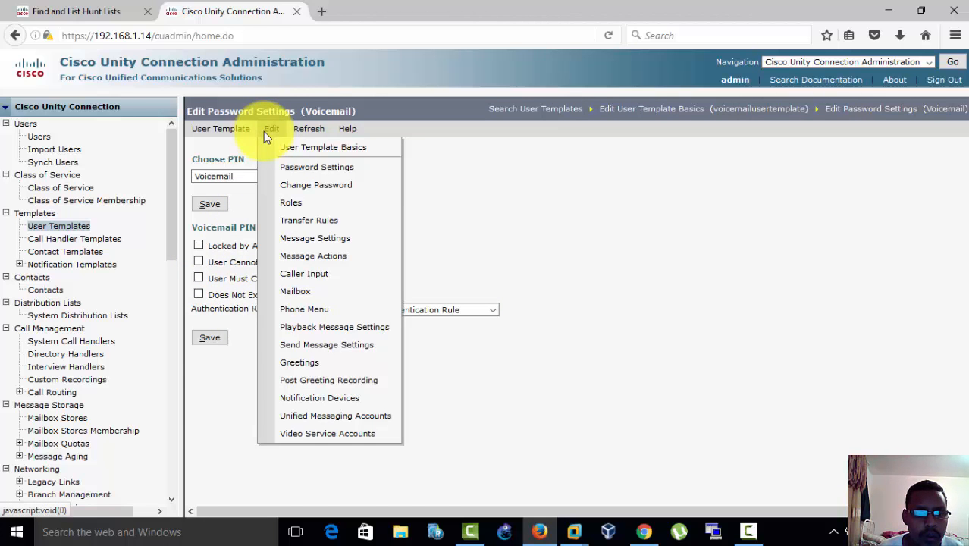
left_click(347, 170)
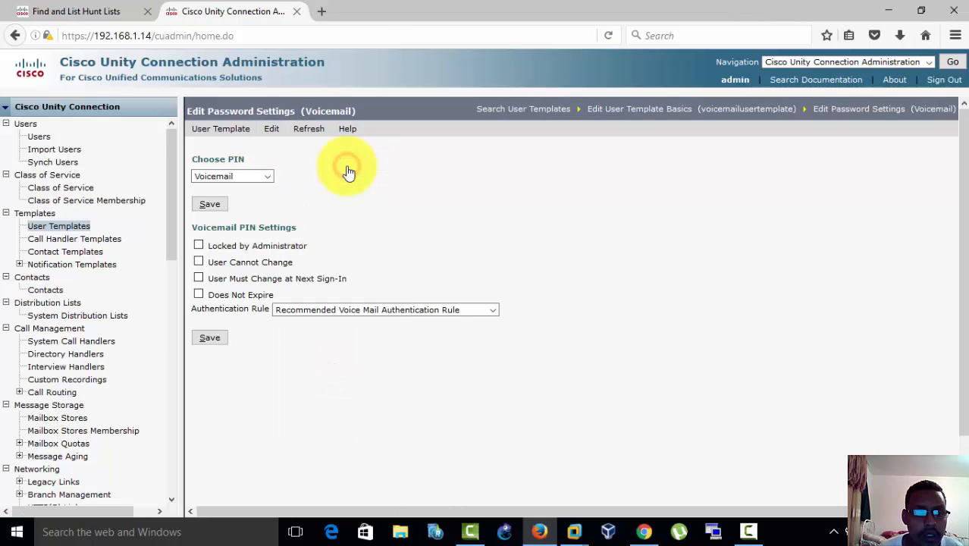
Step: Change the template's voicemail PIN by entering and confirming the PIN, and save it
left_click(265, 135)
left_click(311, 184)
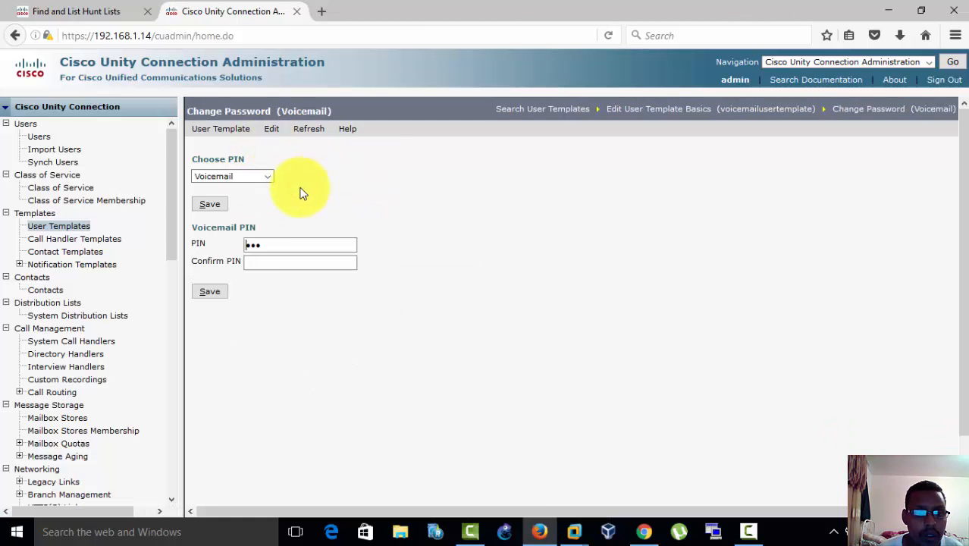
left_click(271, 240)
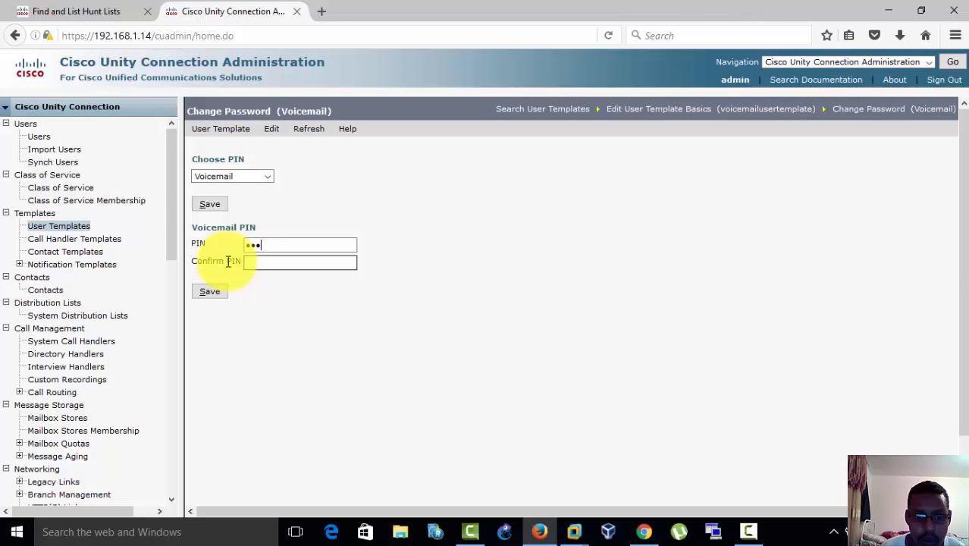
left_click(264, 263)
type("12")
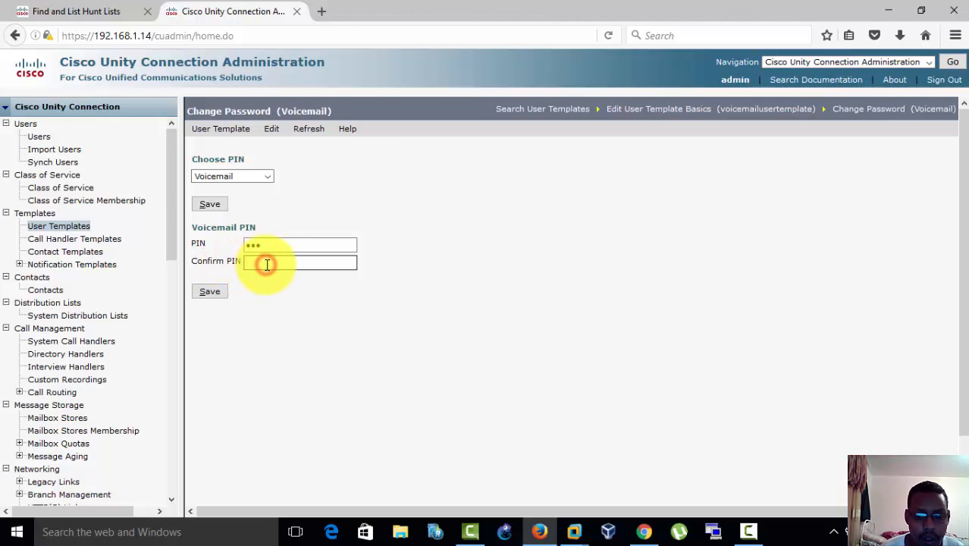
left_click(209, 291)
left_click(212, 150)
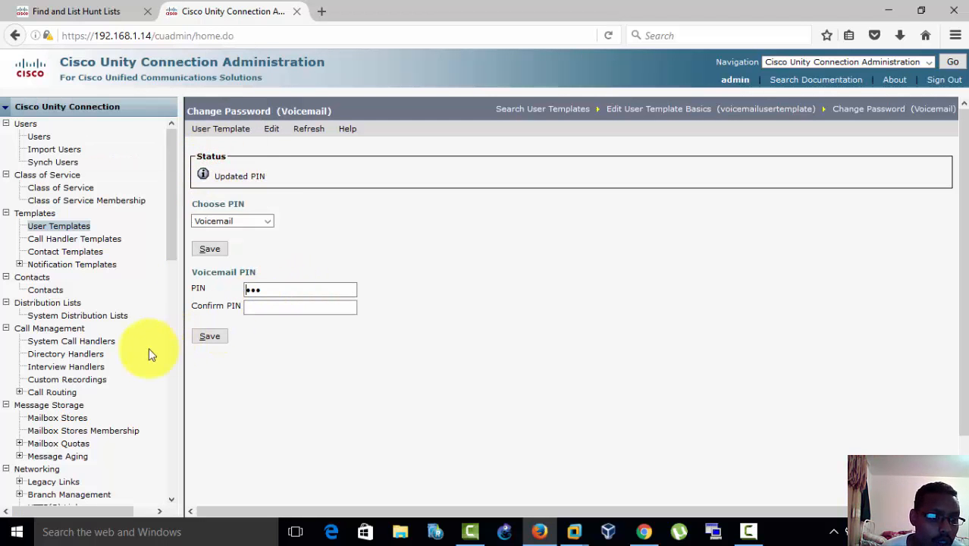
Step: Open the Recommended Voice Mail Authentication Rule from the system's authentication rules to review its credential settings
scroll(169, 233, "down", 3)
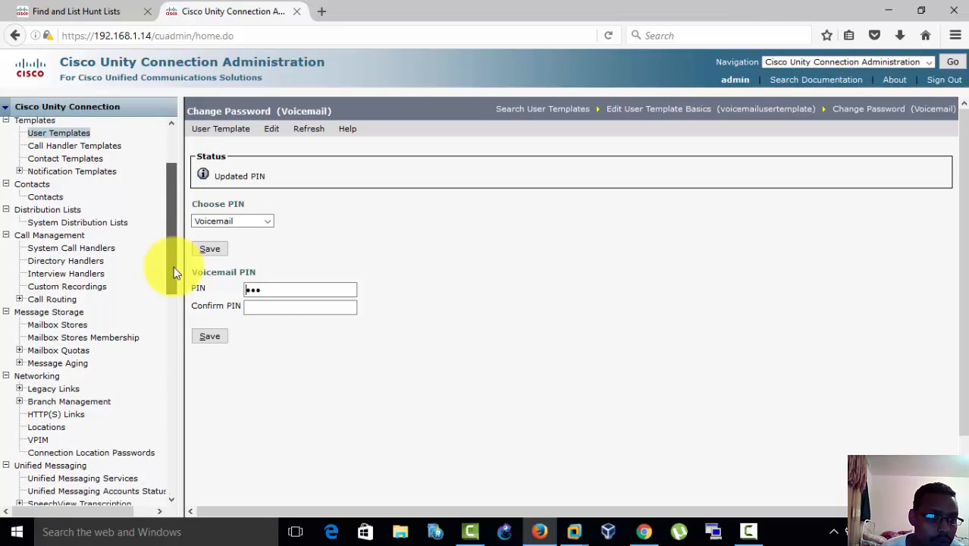
left_click_drag(178, 277, 182, 357)
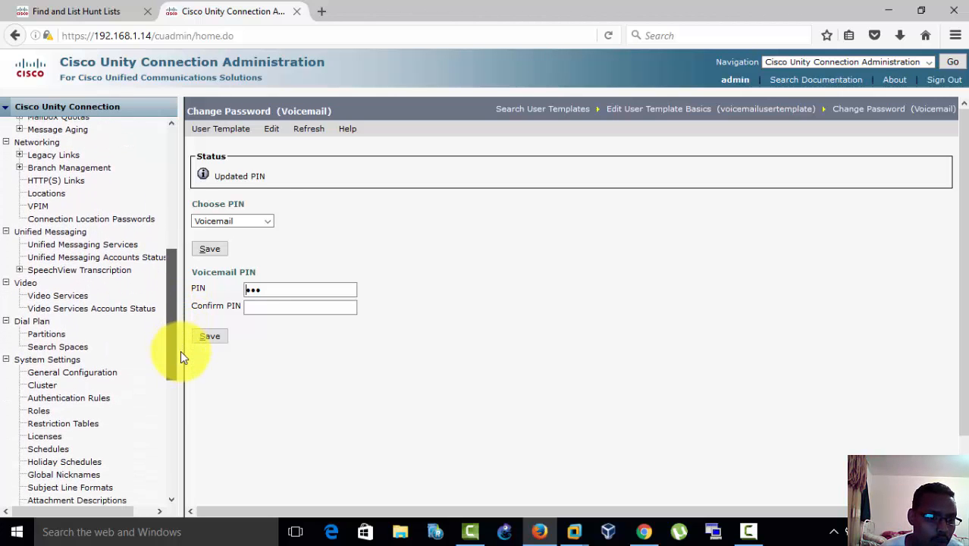
left_click(83, 401)
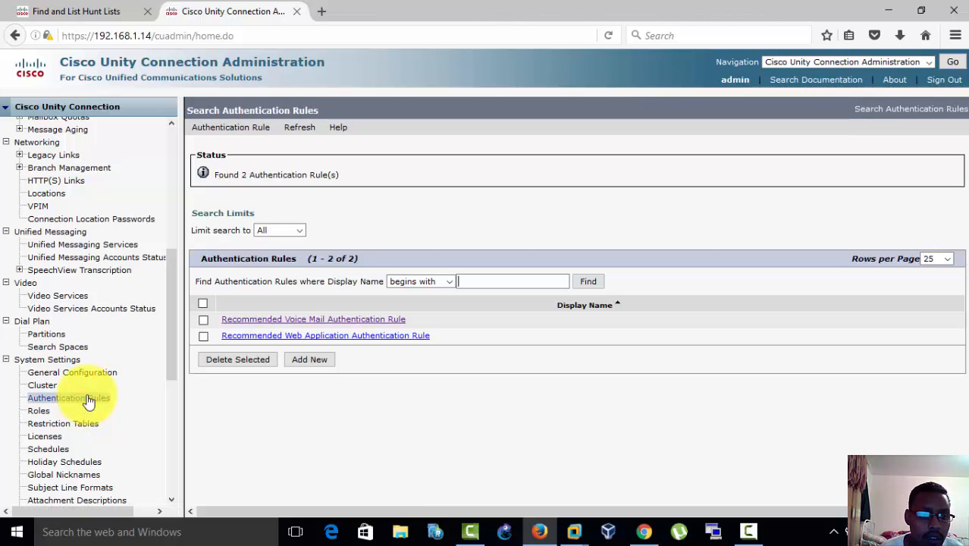
left_click(290, 321)
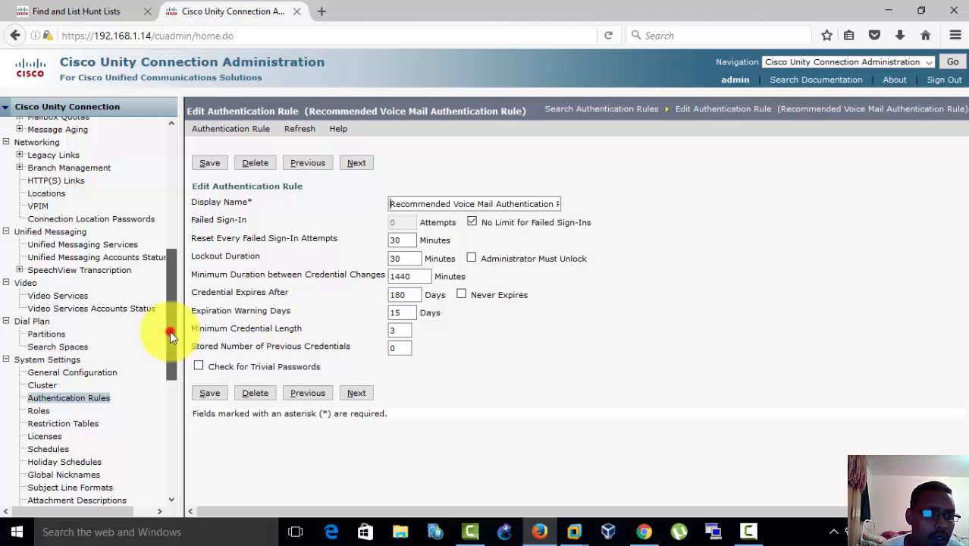
Step: List the telephony integration phone systems and open the basic settings of PhoneSystem
left_click_drag(169, 330, 181, 398)
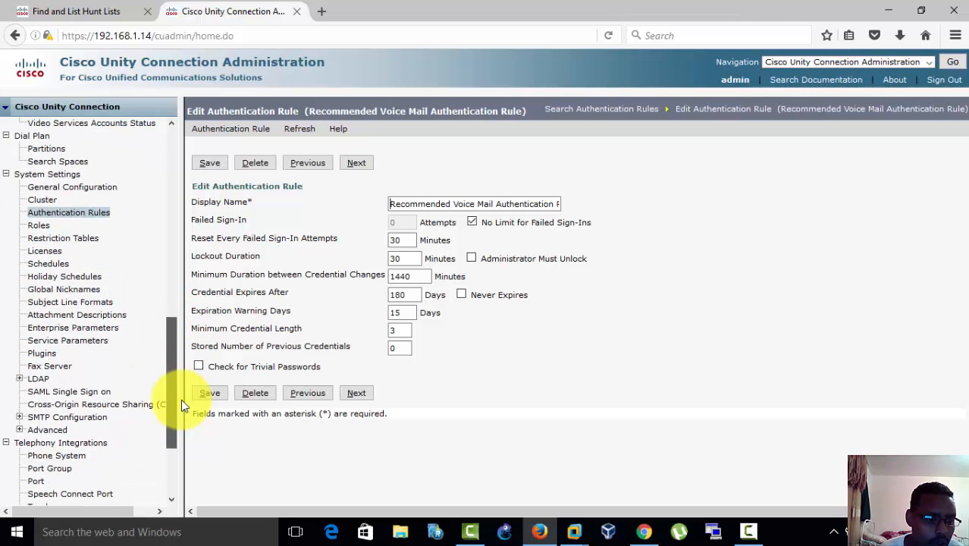
left_click(73, 458)
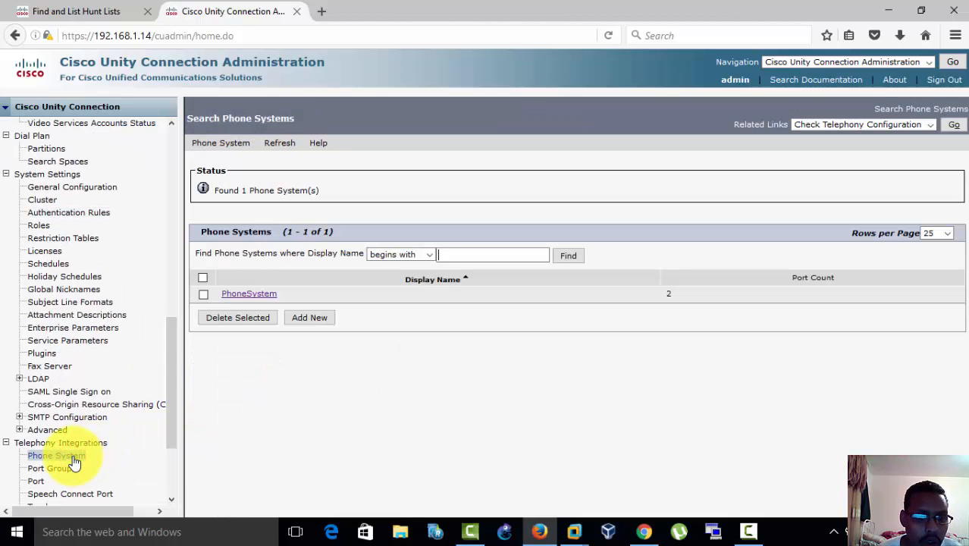
left_click(241, 294)
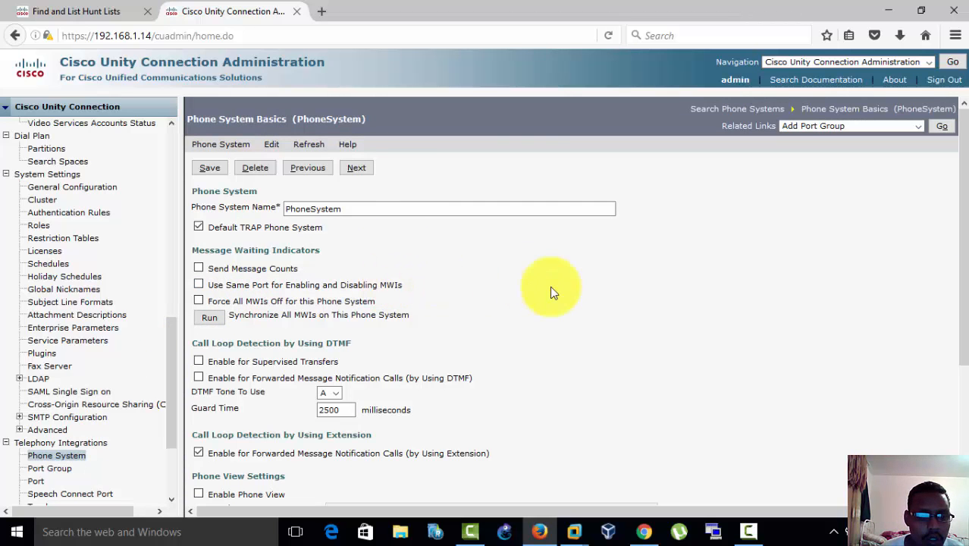
Step: Review the phone system's basic settings and open its Cisco Unified Communications Manager AXL server settings
left_click_drag(956, 216, 956, 393)
scroll(913, 263, "up", 4)
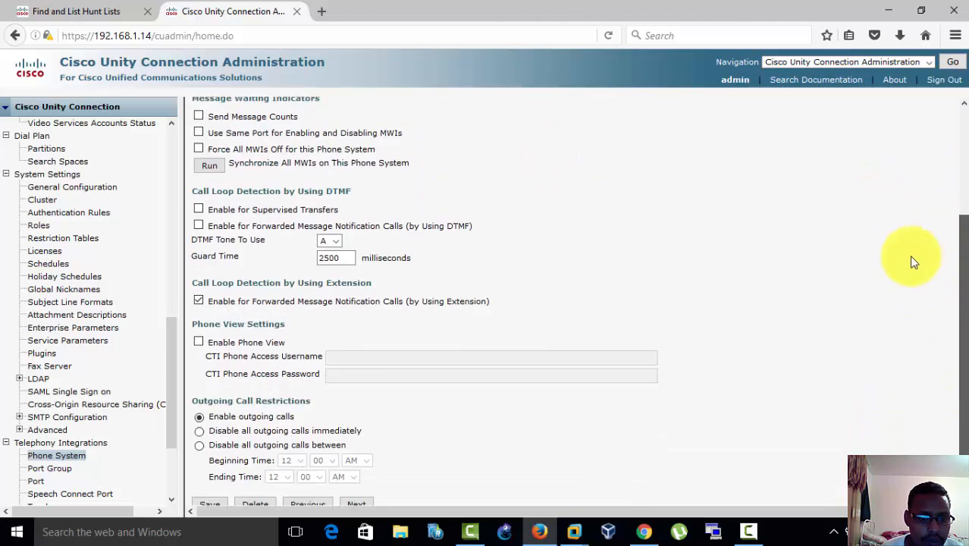
mouse_move(273, 148)
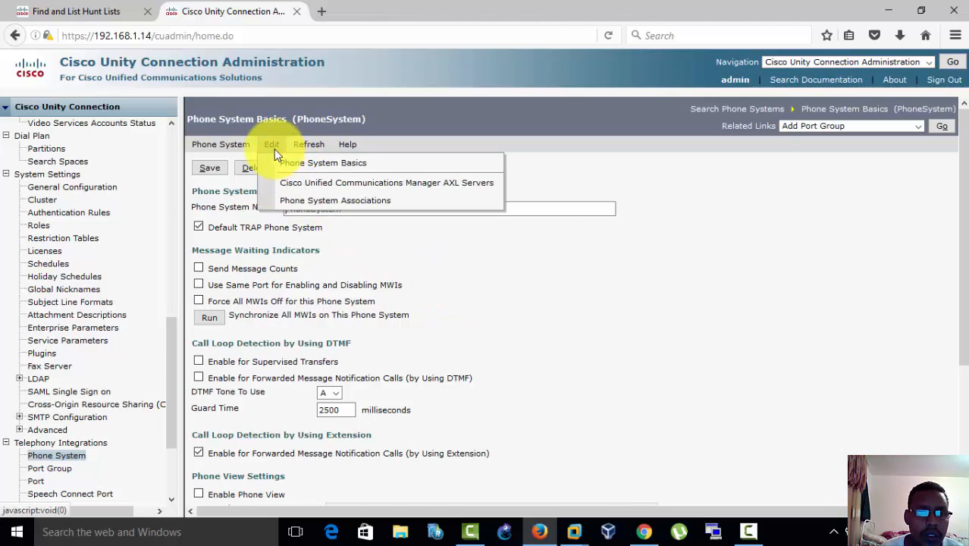
left_click(301, 186)
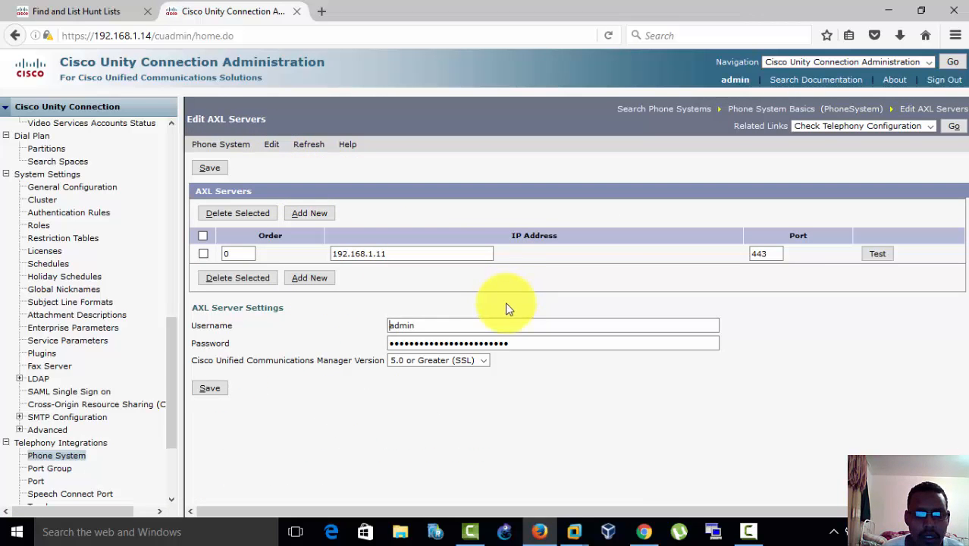
Step: Re-enter and save the AXL server account password, and test the connection to AXL server 192.168.1.11
left_click_drag(519, 342, 303, 357)
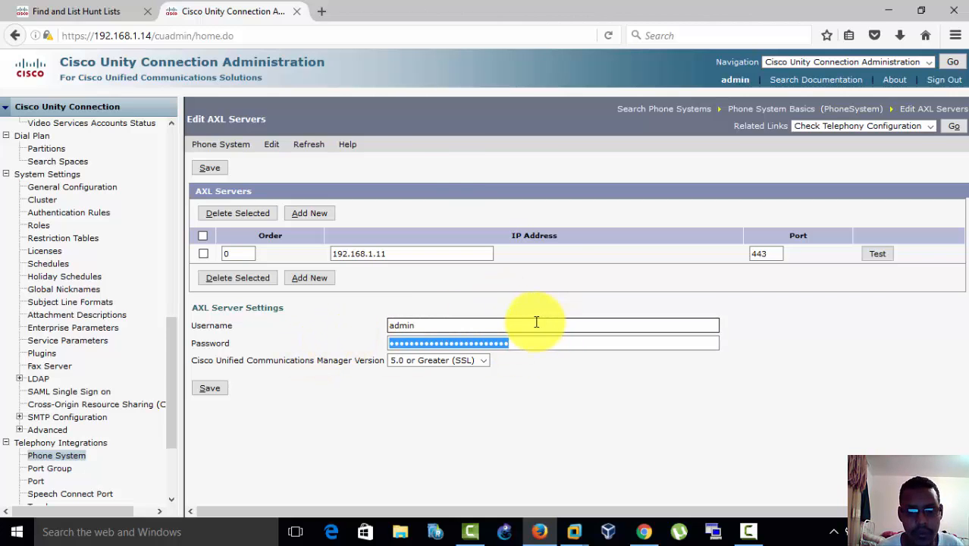
type("••")
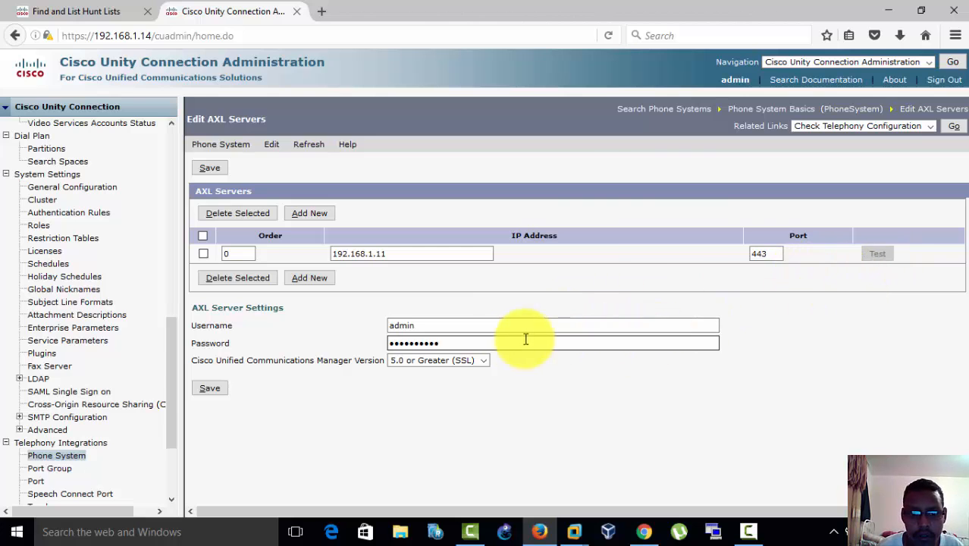
left_click(520, 369)
left_click_drag(478, 341, 308, 353)
type("•")
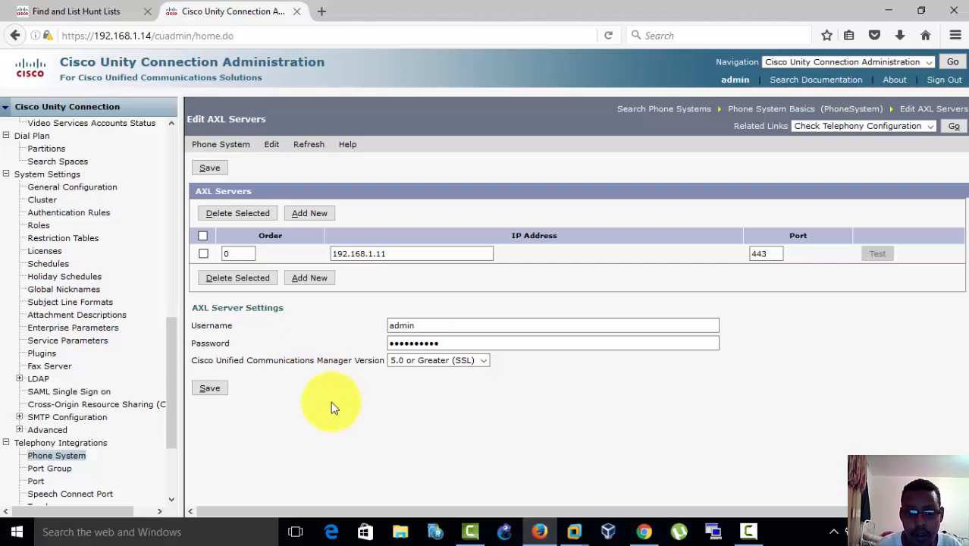
left_click(210, 389)
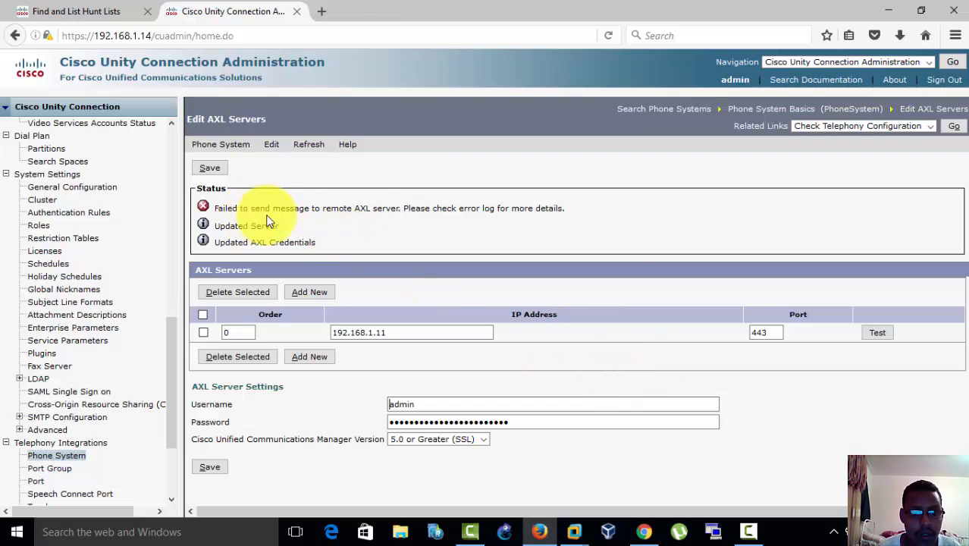
left_click(878, 335)
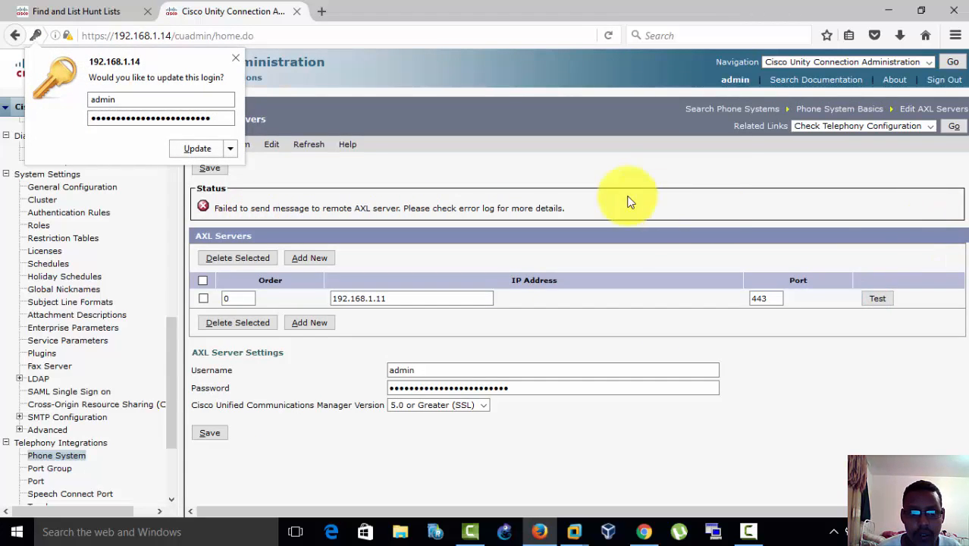
left_click(237, 58)
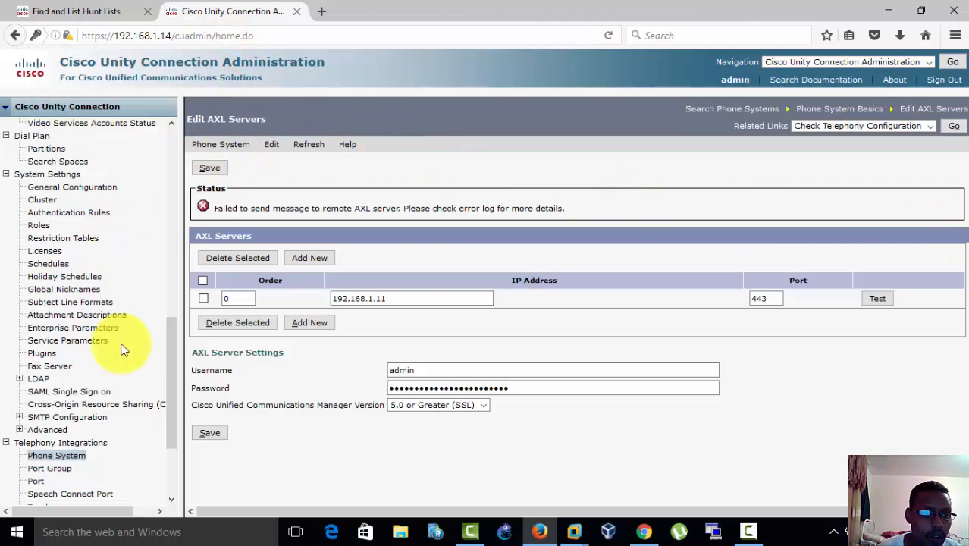
Step: List the telephony integration port groups and open the basic settings of PhoneSystem-1
left_click_drag(172, 365, 171, 307)
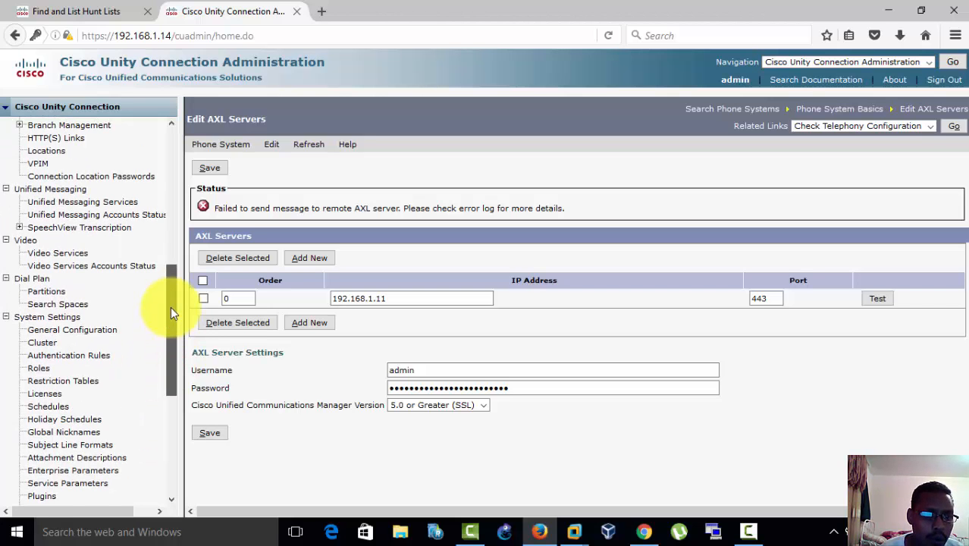
mouse_move(170, 306)
left_mouse_down()
mouse_move(160, 256)
mouse_move(174, 403)
left_mouse_up()
left_click(54, 339)
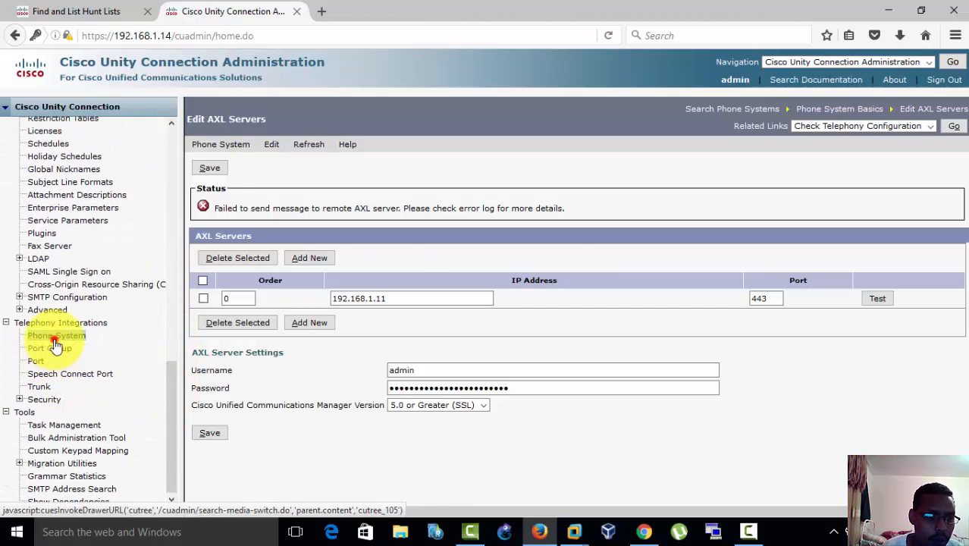
left_click(51, 348)
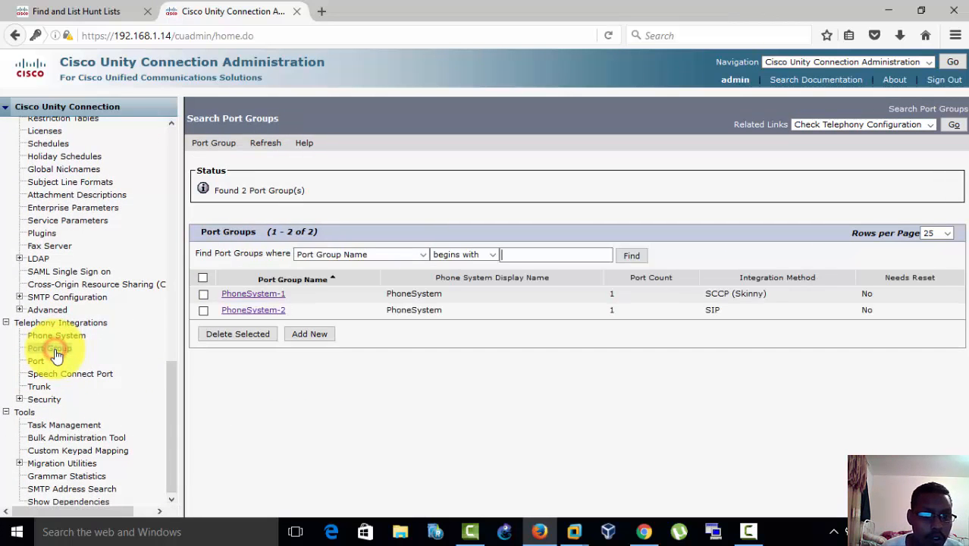
left_click(272, 298)
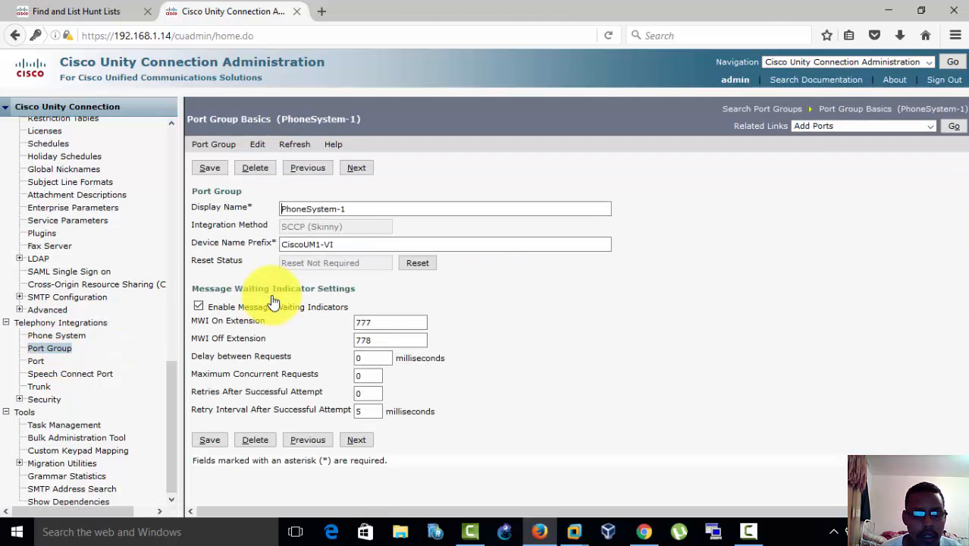
Step: Review the port group's device name prefix, integration method and MWI on/off extensions, and list the telephony ports
left_click(341, 244)
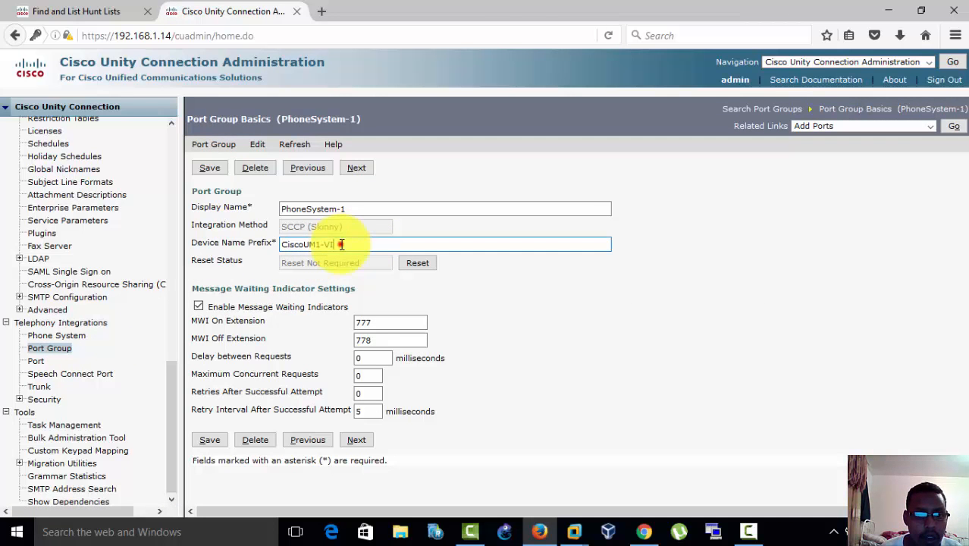
left_click_drag(335, 243, 287, 243)
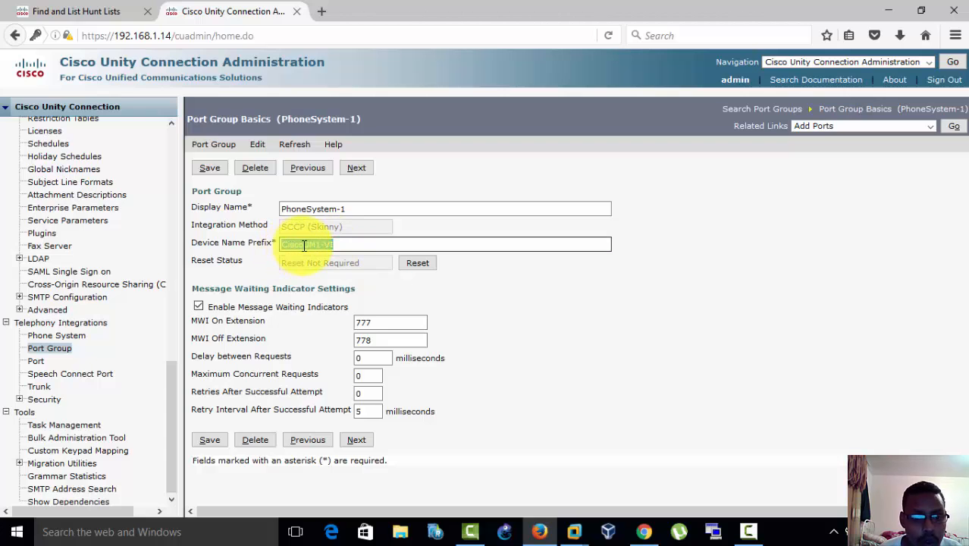
left_click(314, 244)
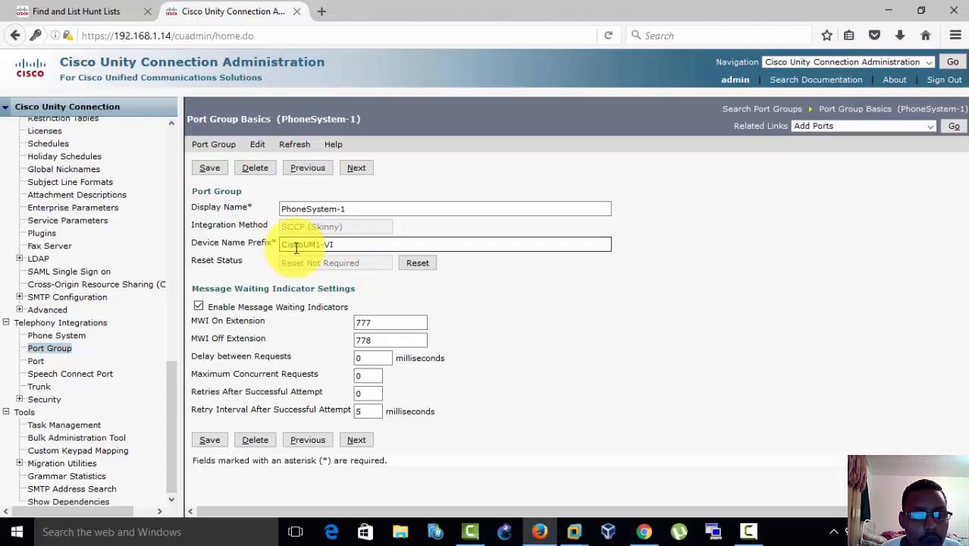
double_click(355, 242)
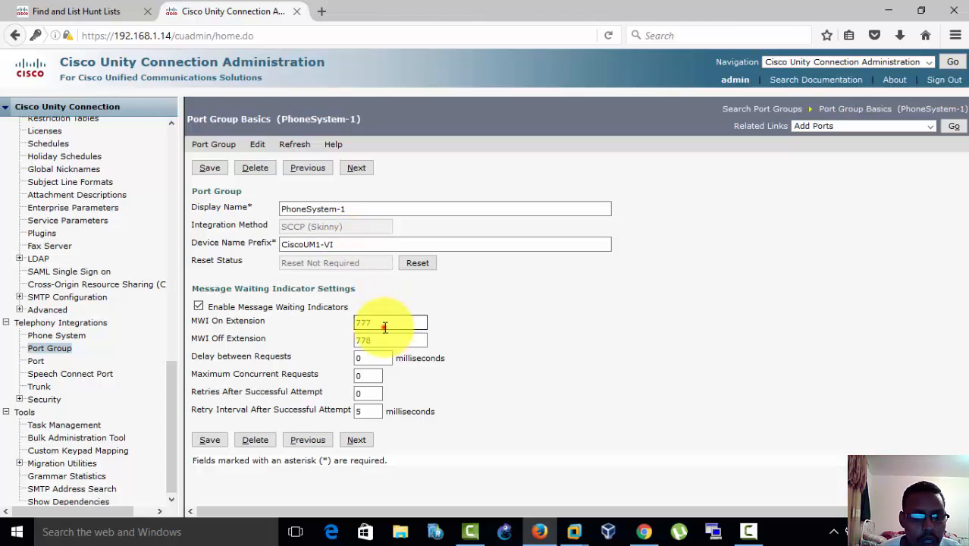
left_click_drag(386, 327, 357, 344)
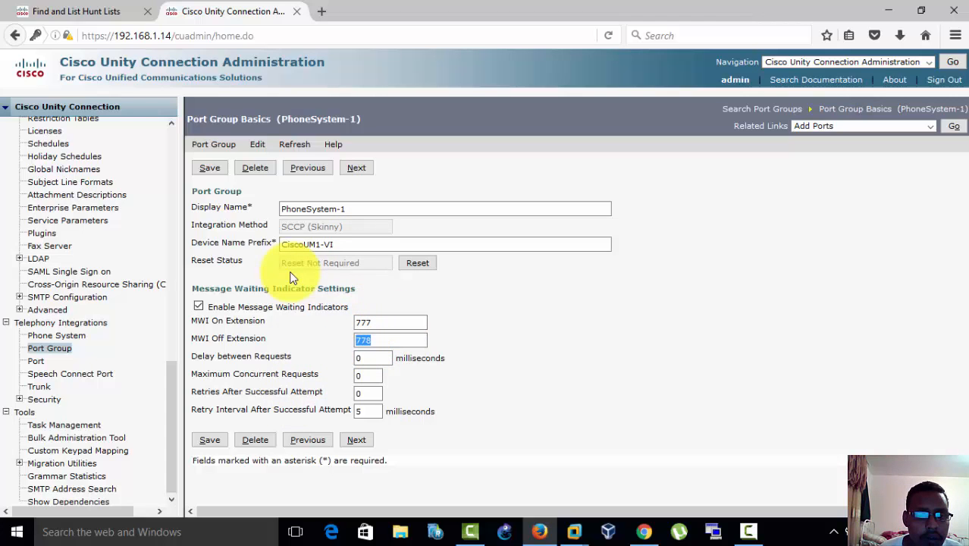
mouse_move(255, 154)
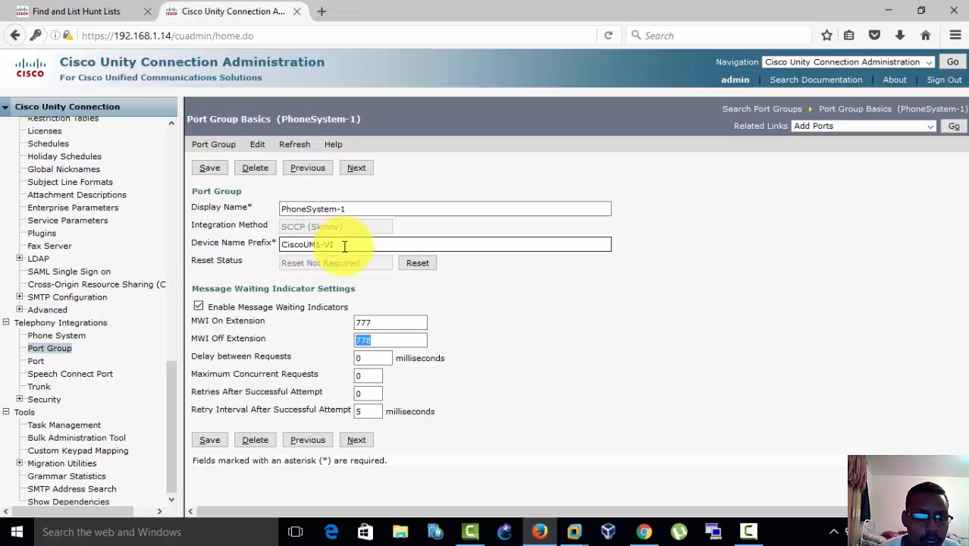
left_click(283, 227)
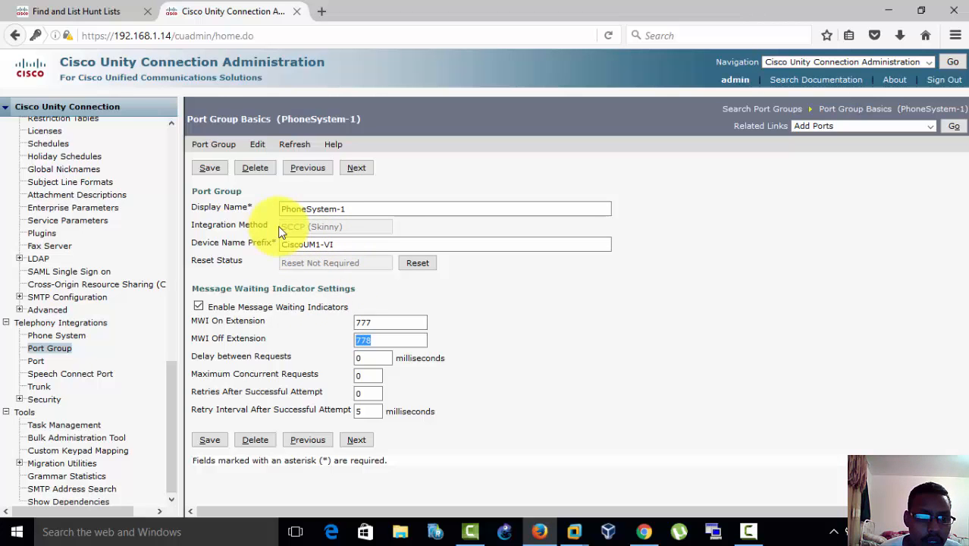
left_click(37, 363)
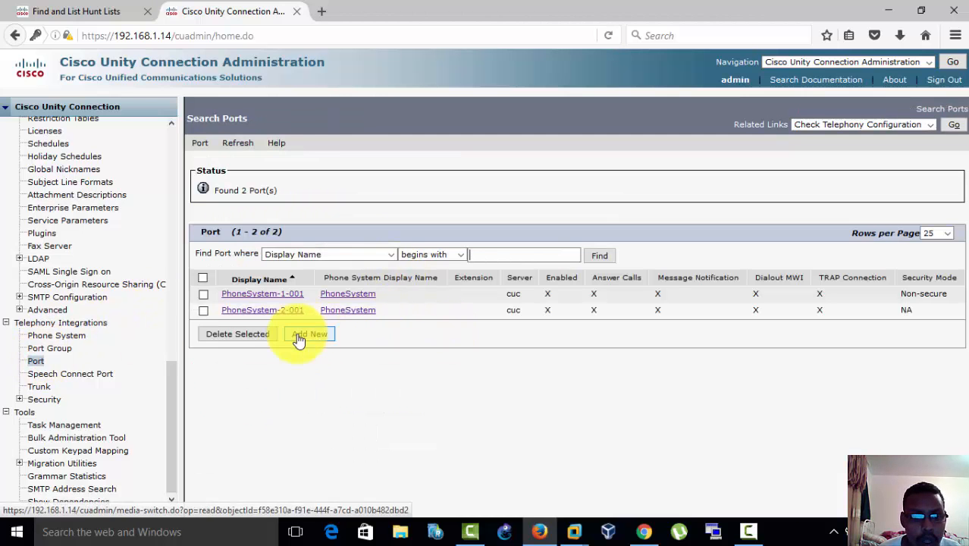
left_click(480, 182)
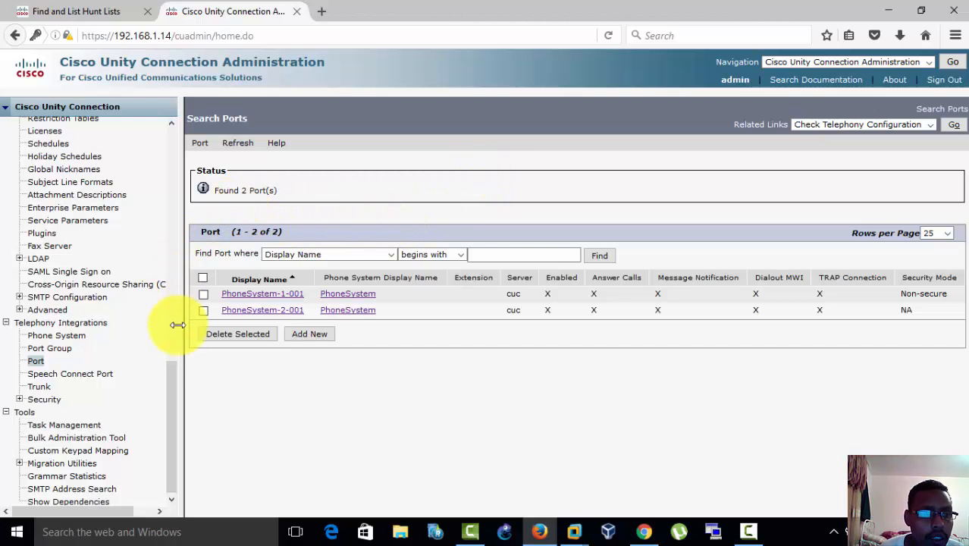
Step: Start a new user with a mailbox from the Unity Connection user list and enter the user's alias
left_click_drag(177, 389, 159, 169)
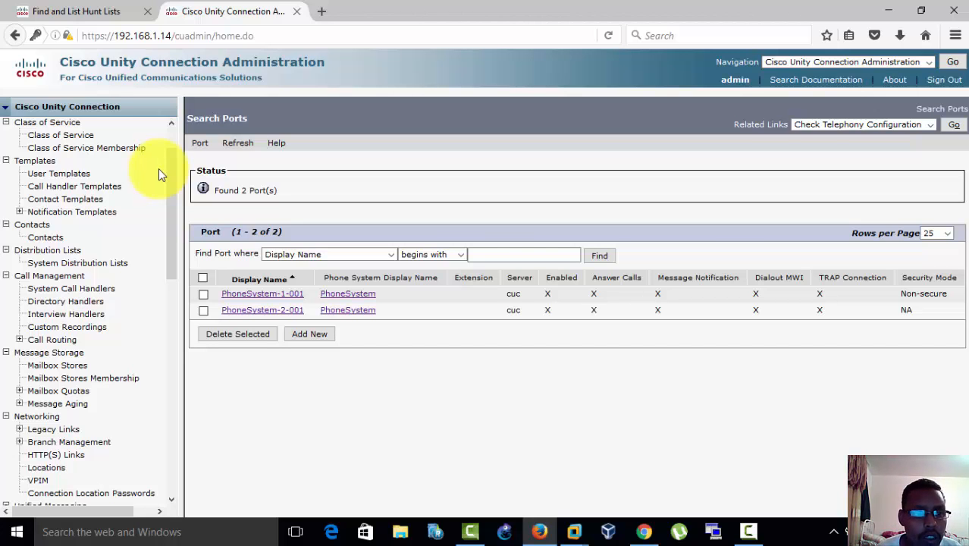
left_click_drag(173, 184, 171, 152)
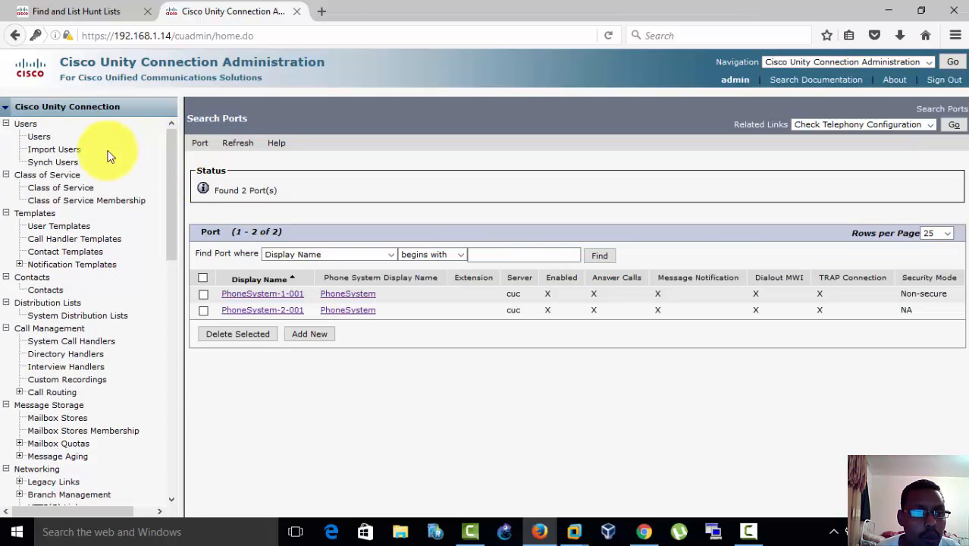
left_click(39, 137)
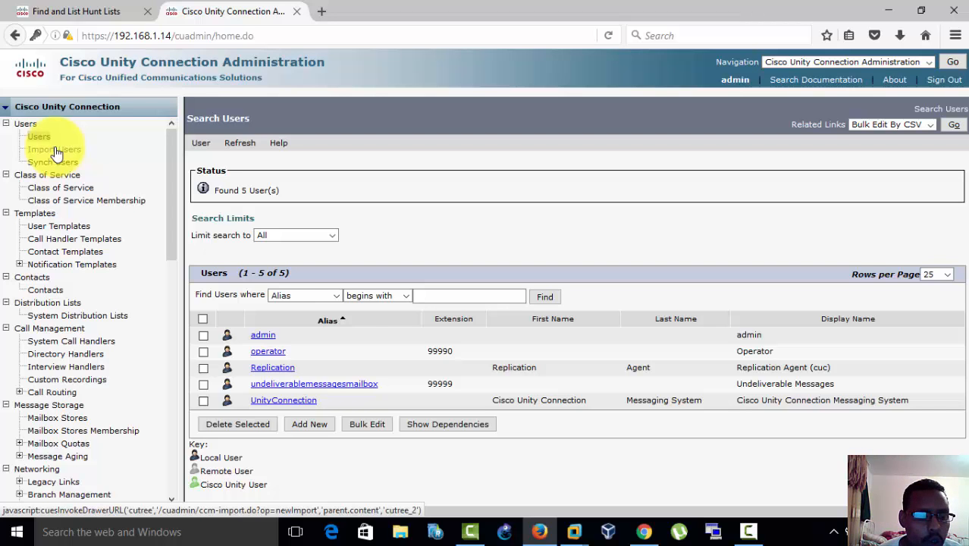
left_click(318, 424)
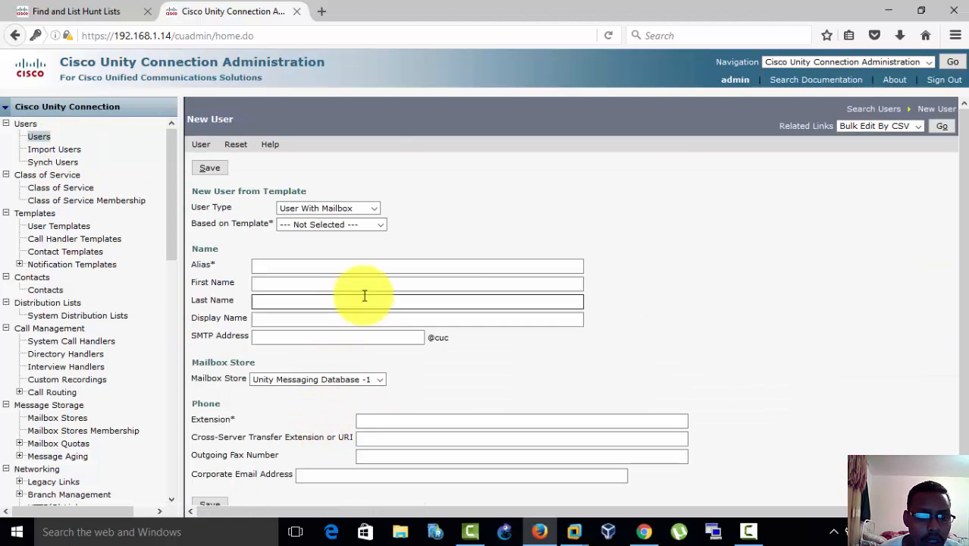
left_click(384, 266)
left_click(381, 266)
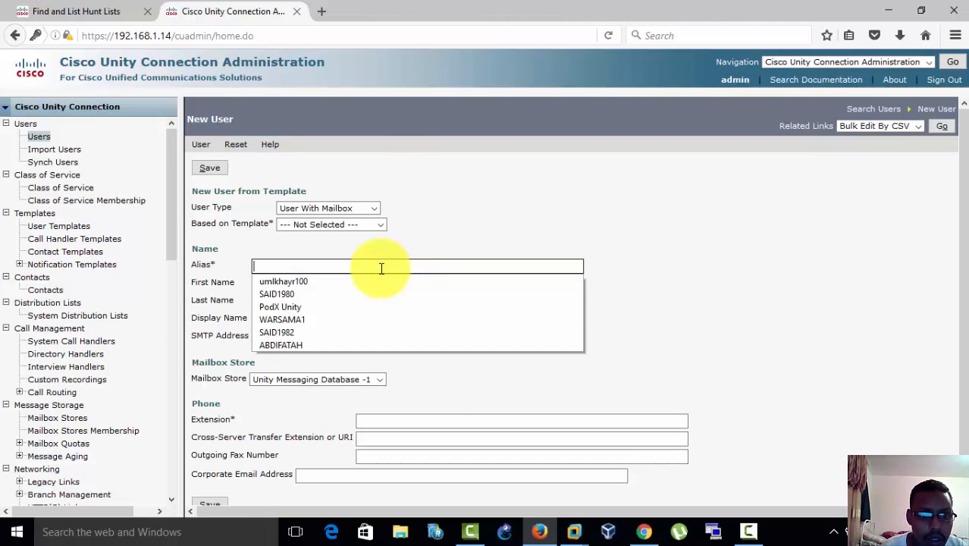
left_click(306, 295)
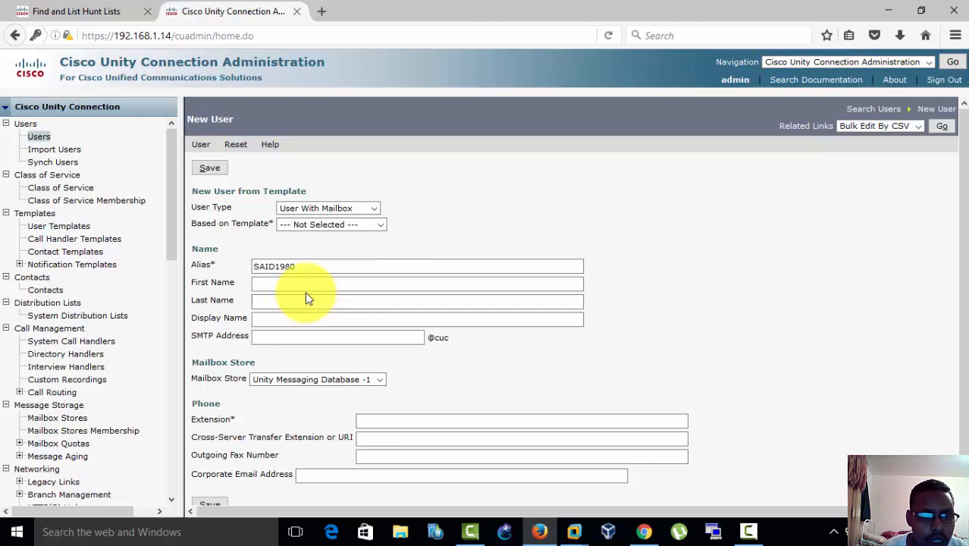
Step: Enter the new mailbox user's first name and last name
left_click(307, 283)
type("s")
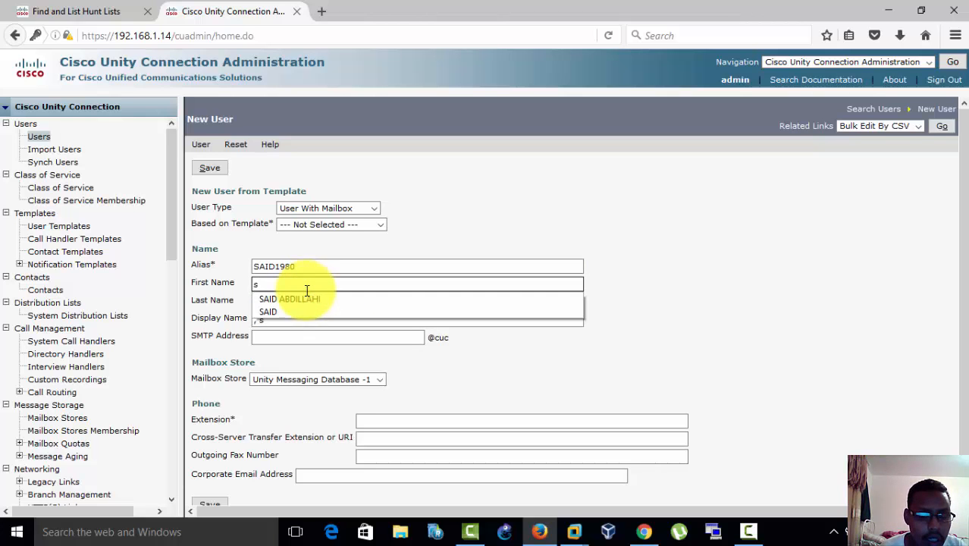
left_click(301, 300)
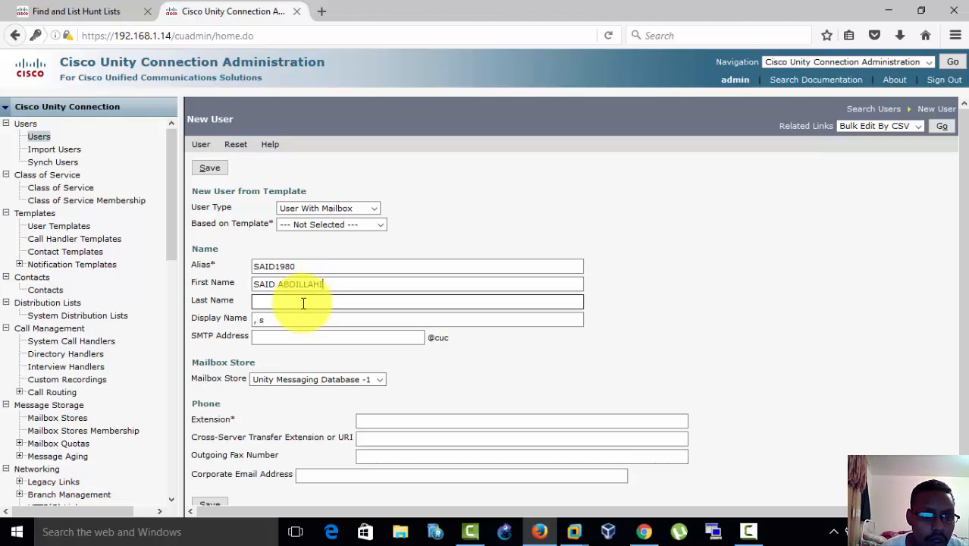
left_click(297, 304)
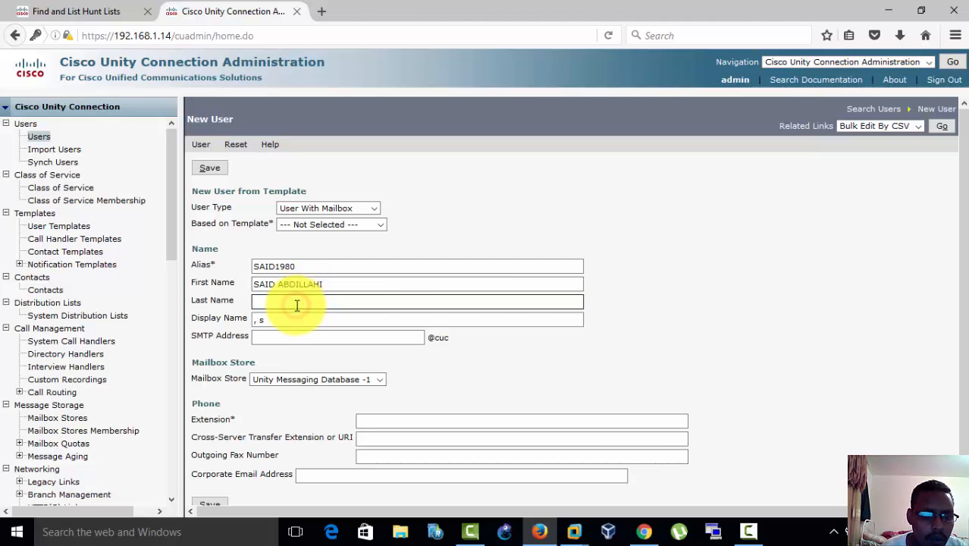
type("q")
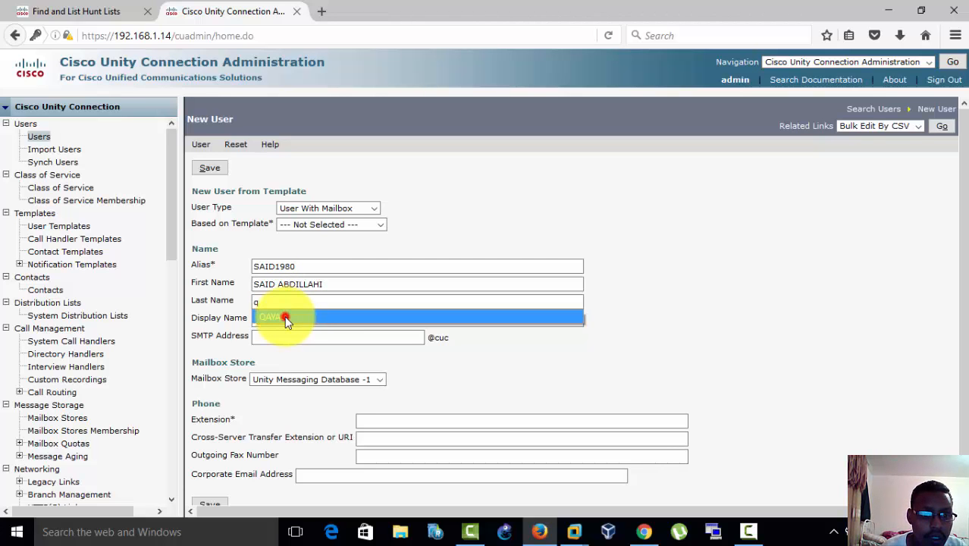
left_click(284, 315)
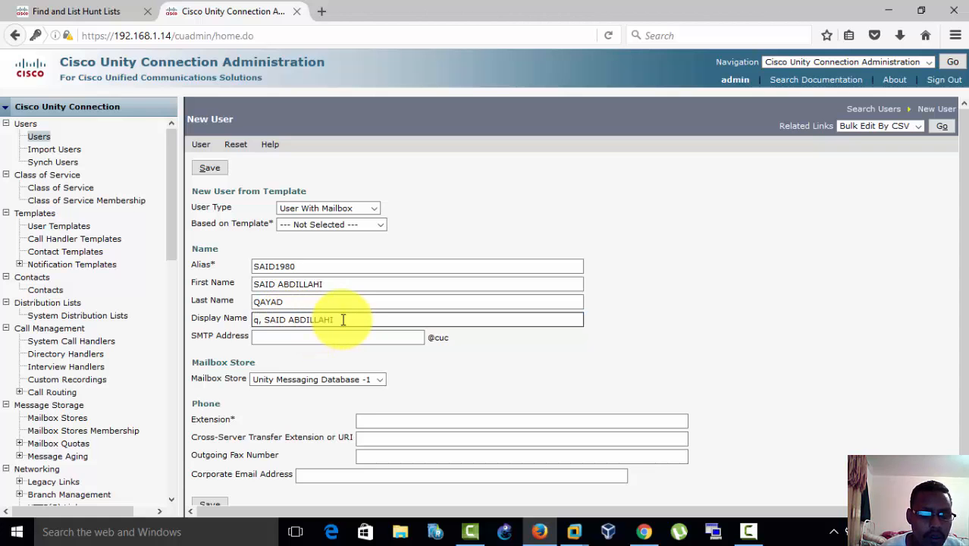
Step: Replace the automatically filled display name with the user's full name, first name before last name
left_click_drag(343, 319, 256, 319)
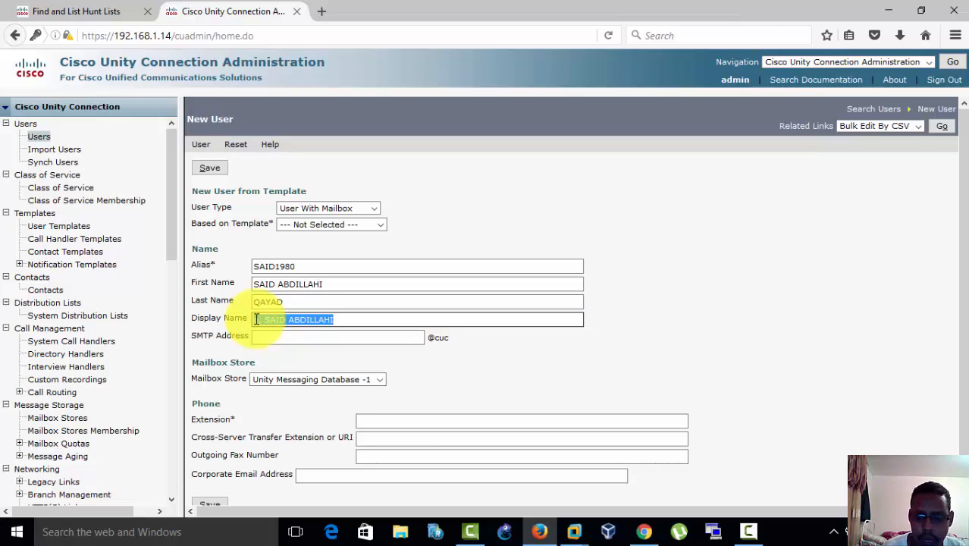
key("BackSpace")
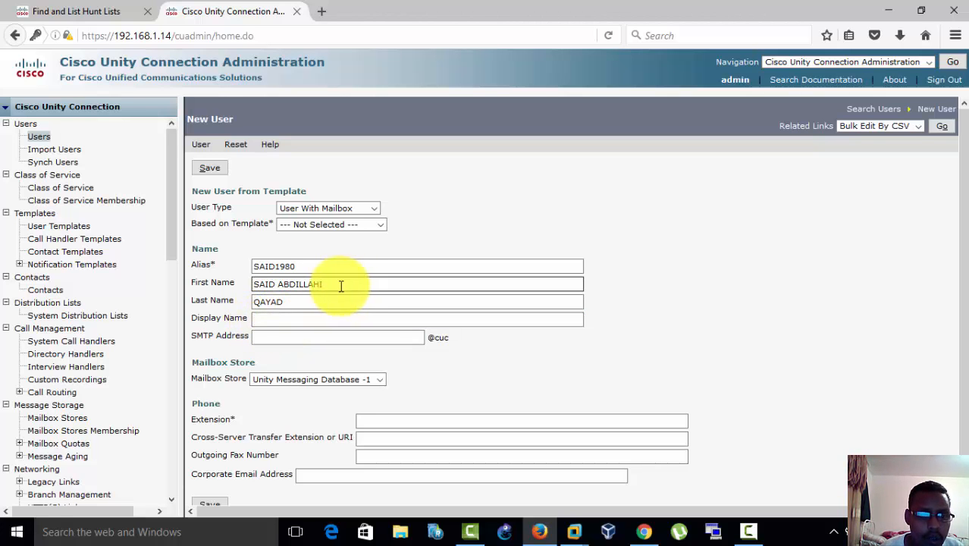
left_click_drag(324, 284, 246, 282)
key("ctrl+c")
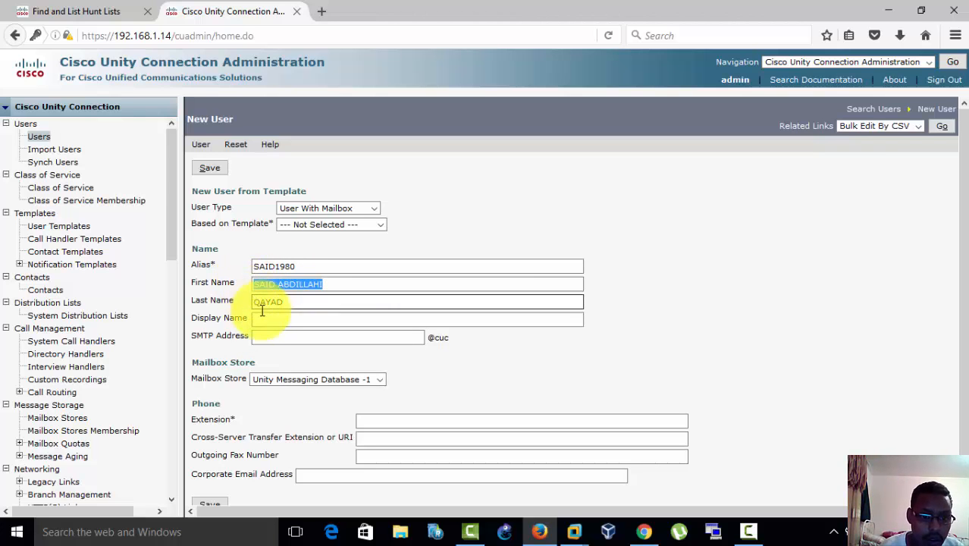
left_click(264, 313)
key("ctrl+v")
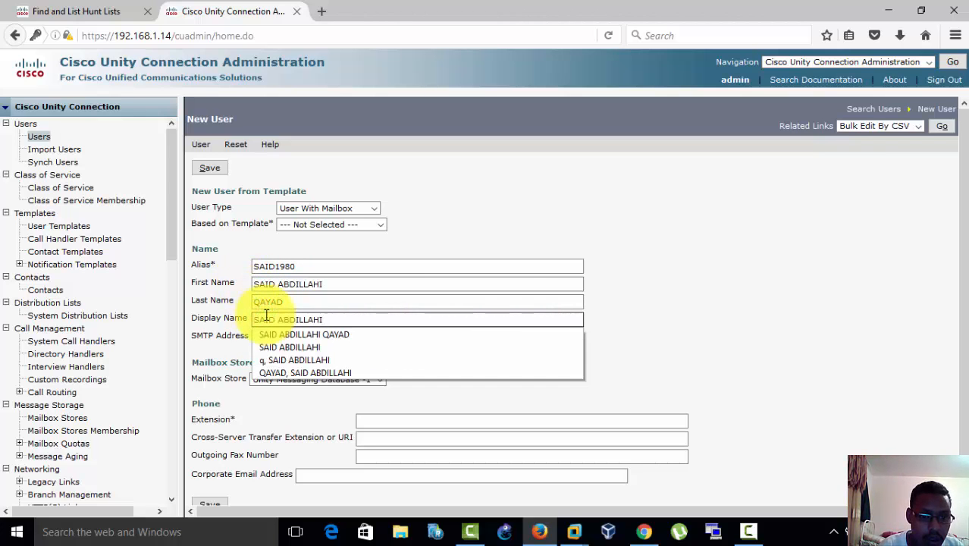
left_click(291, 337)
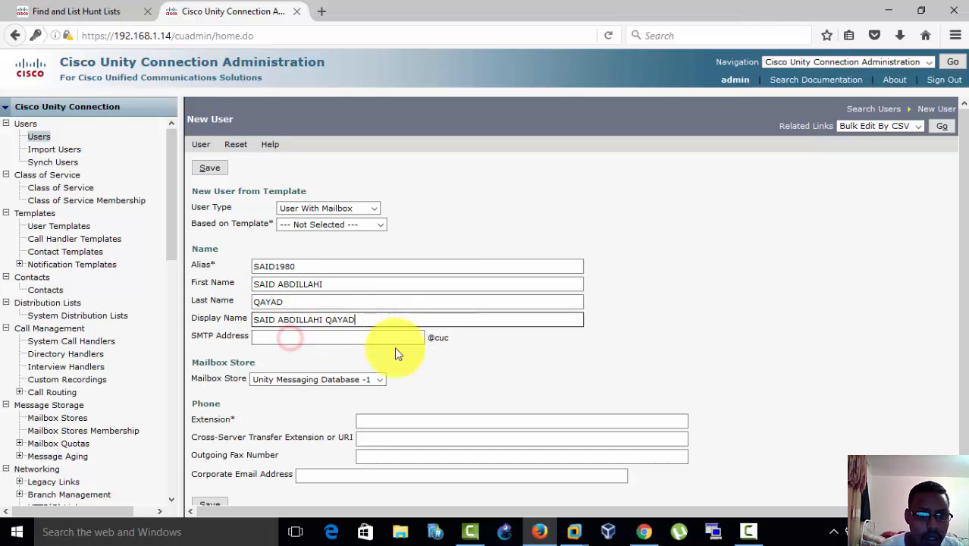
Step: Set the new user's extension to 101 and try to save the user
left_click(498, 422)
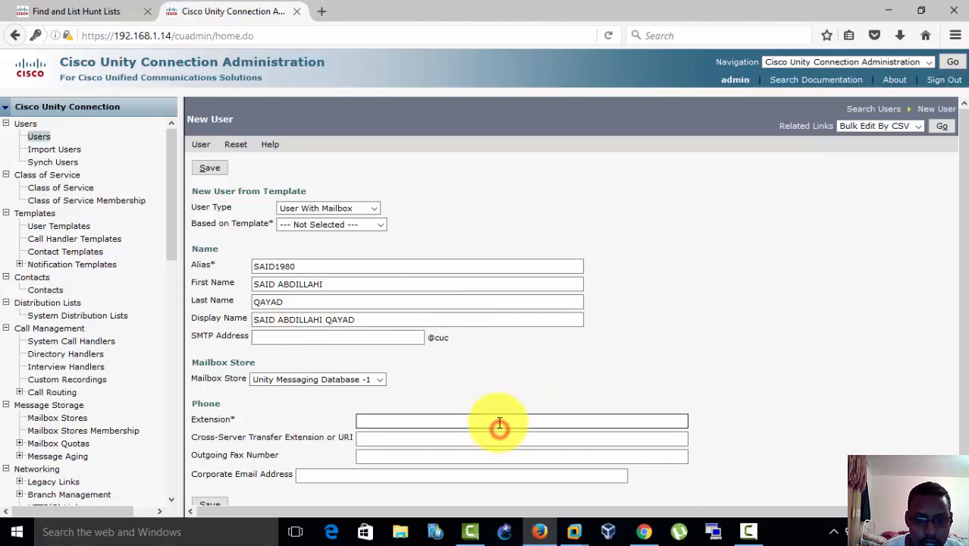
type("101")
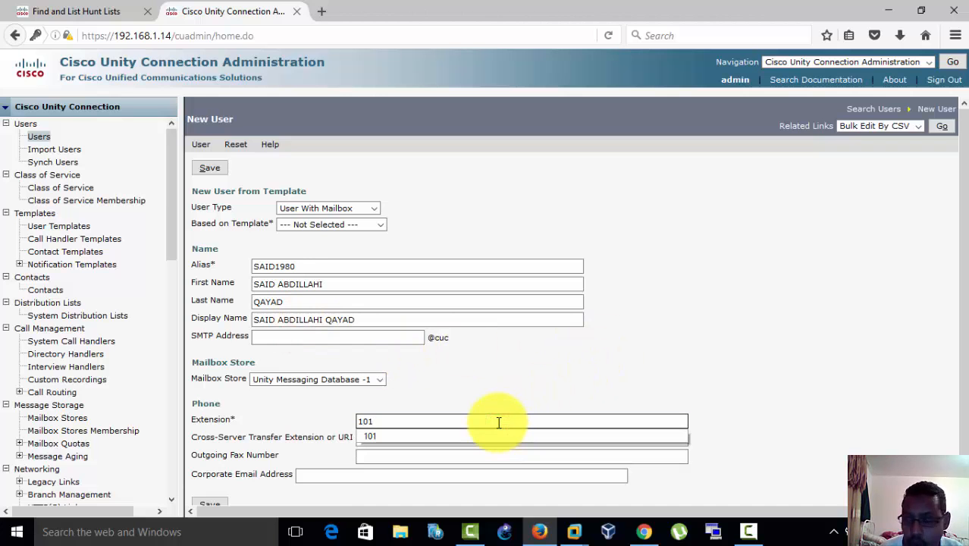
left_click(757, 375)
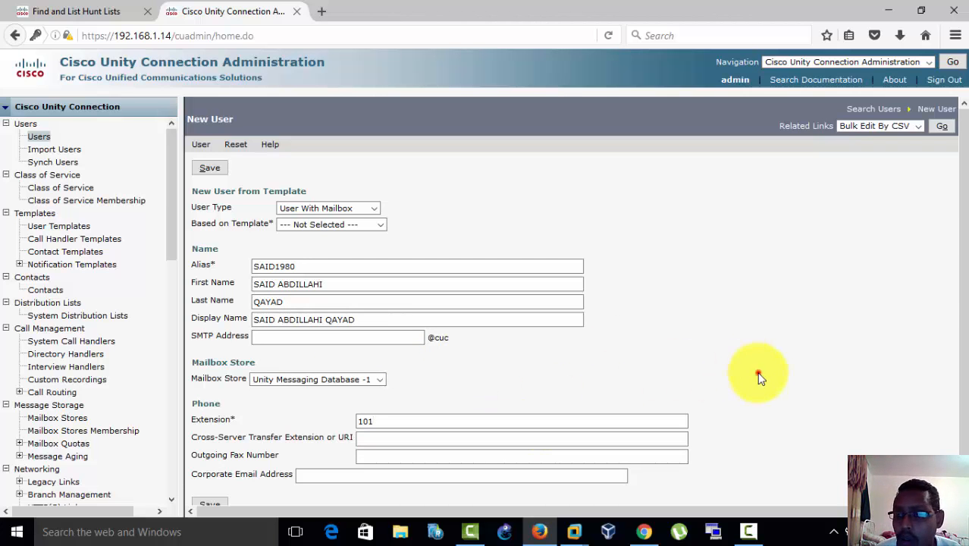
scroll(964, 292, "down", 1)
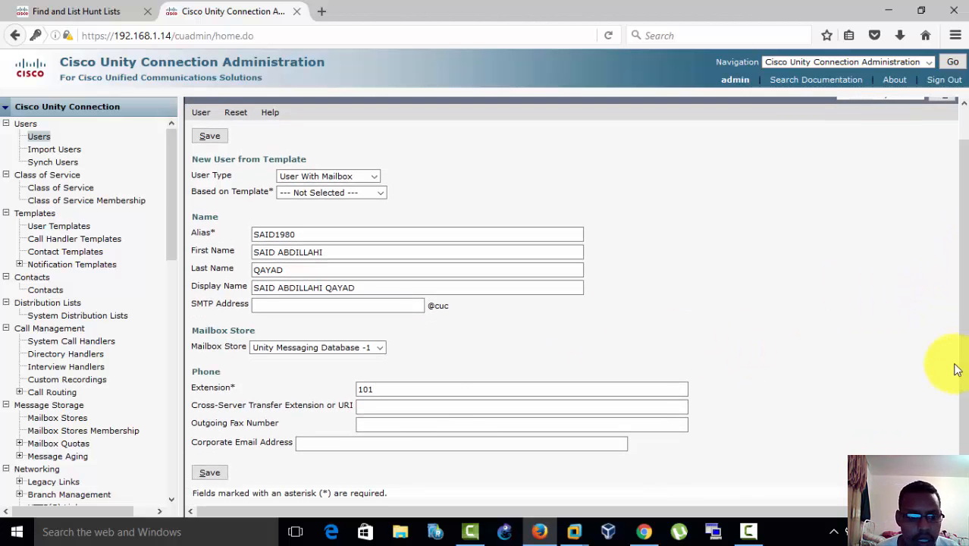
left_click(210, 474)
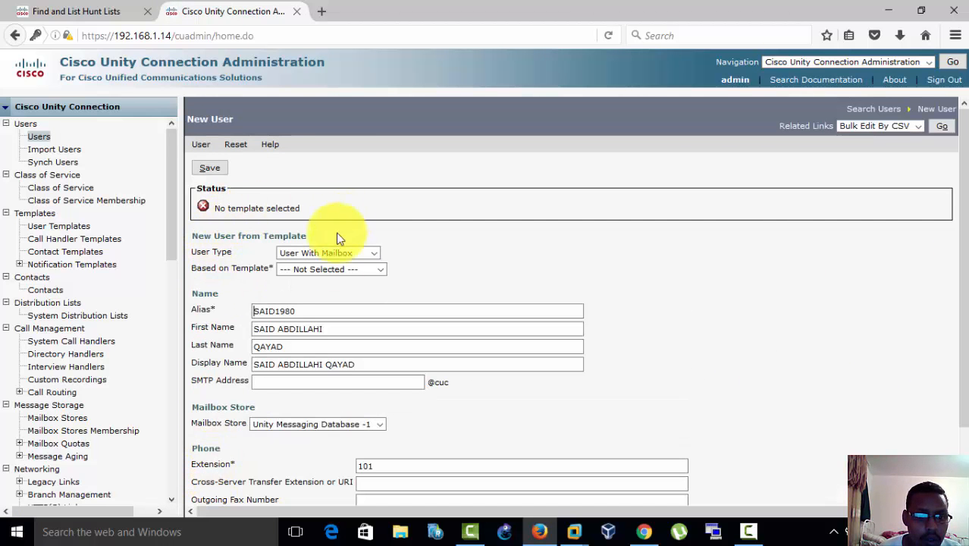
Step: Base the new user on the voicemailusertemplate template and save the user
left_click(329, 270)
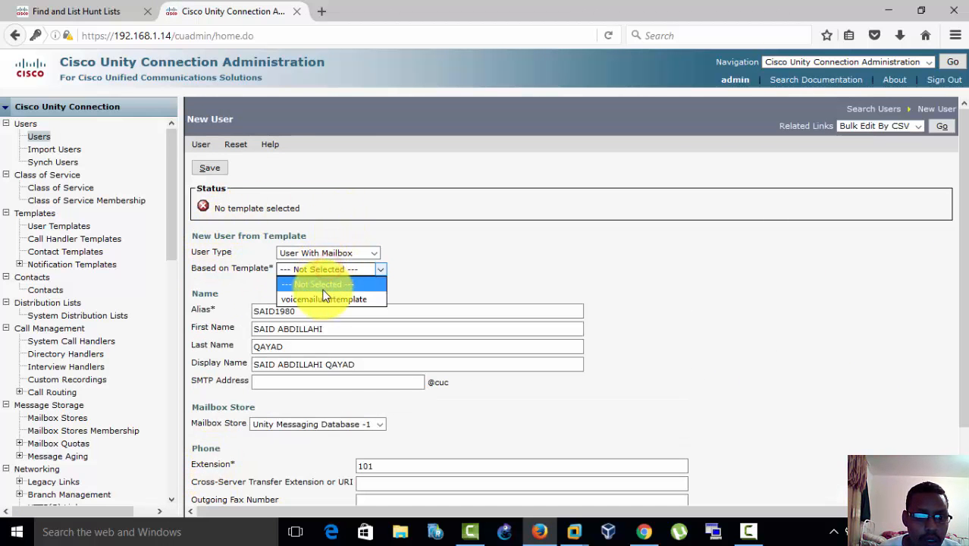
left_click(323, 298)
left_click(209, 169)
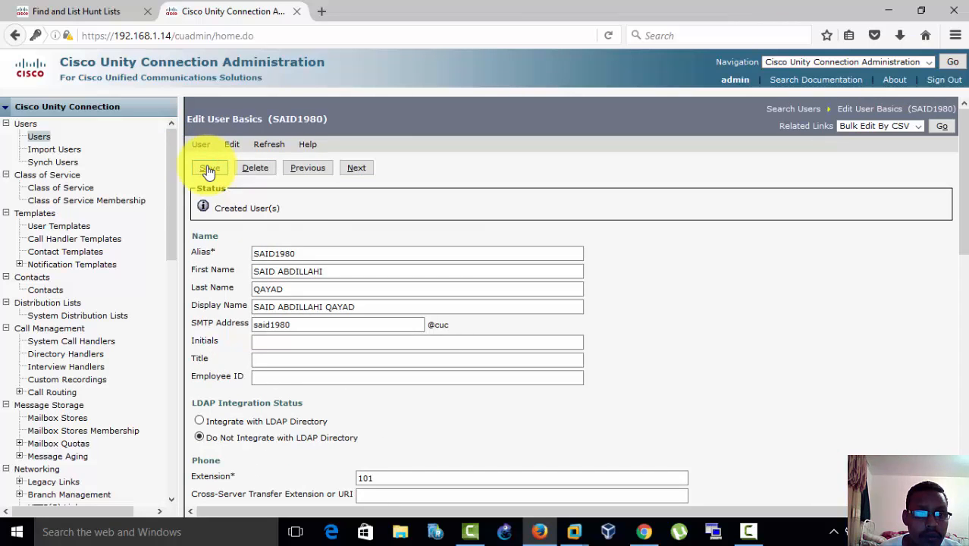
left_click(455, 234)
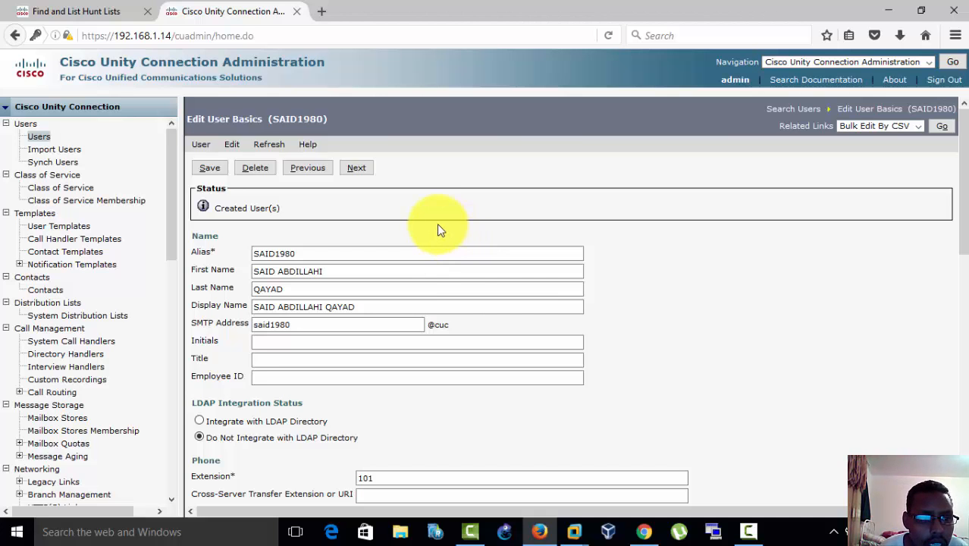
left_click(747, 530)
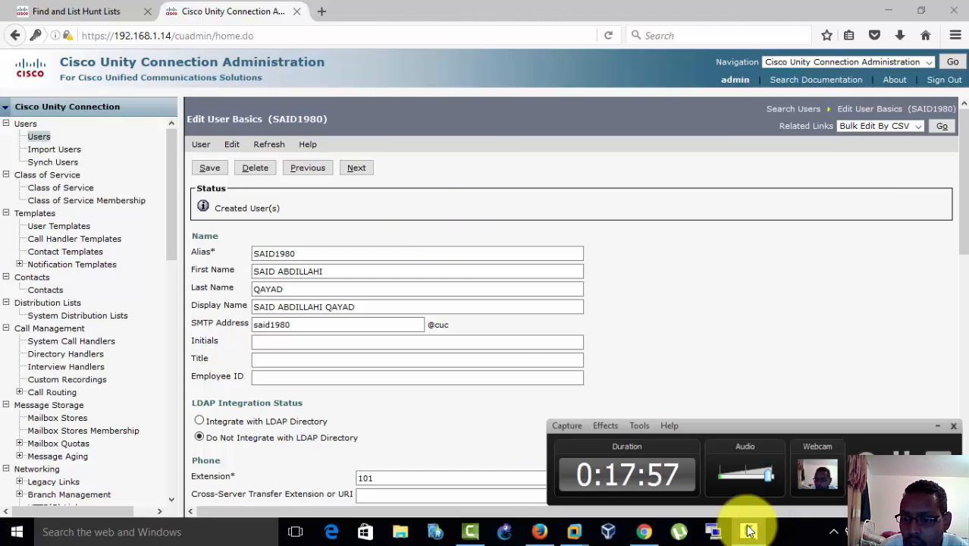
left_click(747, 530)
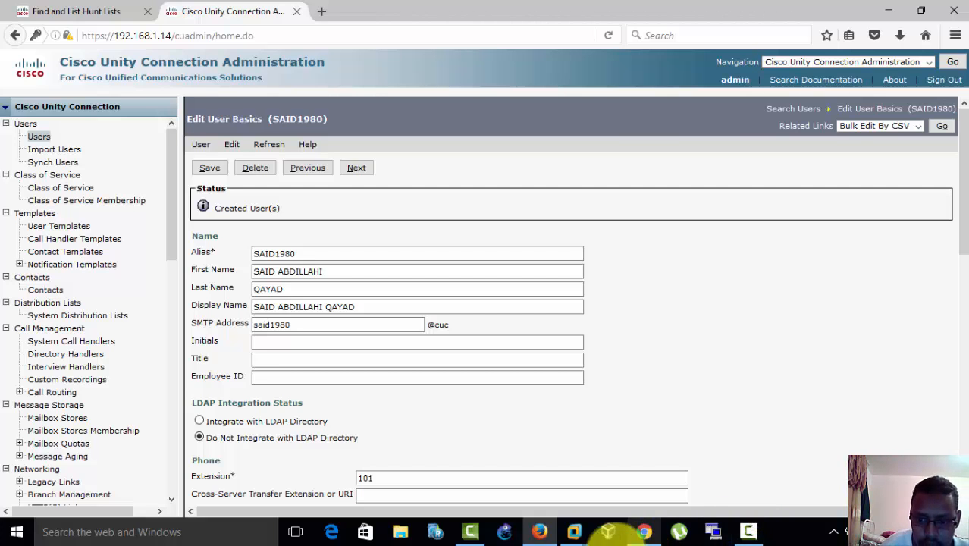
left_click(747, 532)
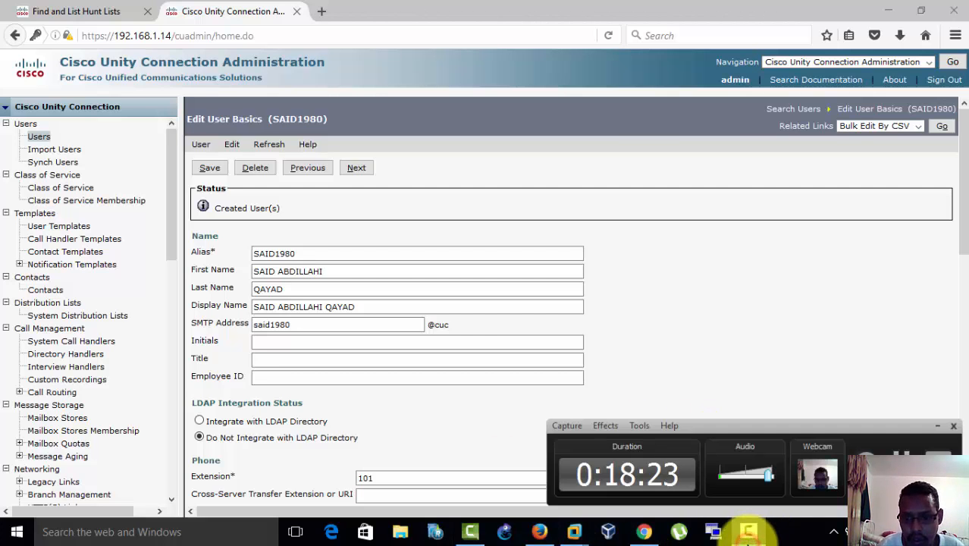
left_click(748, 534)
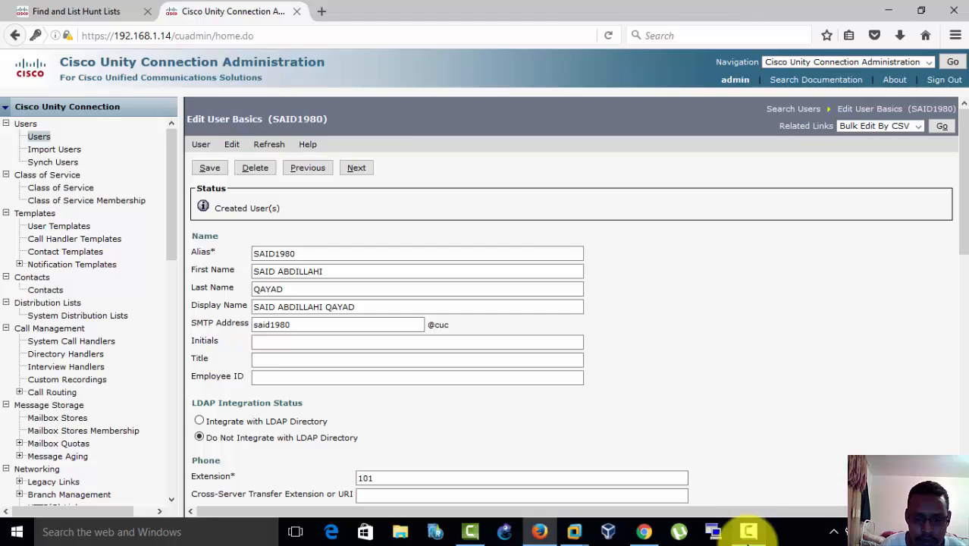